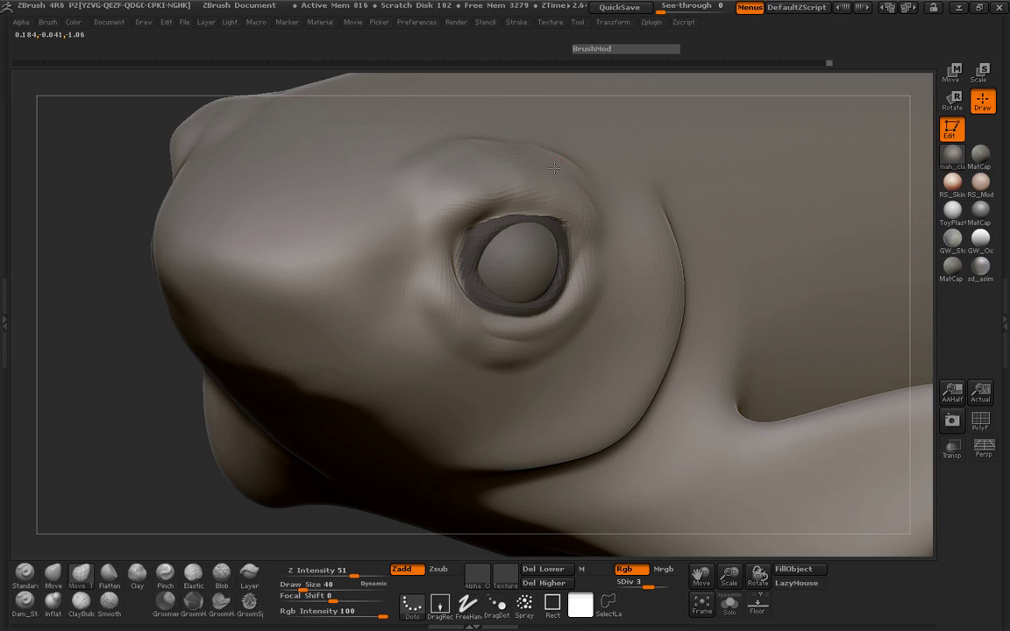
# Reshape the brow ridge above the fish's eye with the Move Topological brush at draw size 40.
pyautogui.moveTo(145, 162)
pyautogui.mouseDown()
pyautogui.moveTo(174, 205)
pyautogui.moveTo(123, 320)
pyautogui.moveTo(299, 300)
pyautogui.mouseUp()
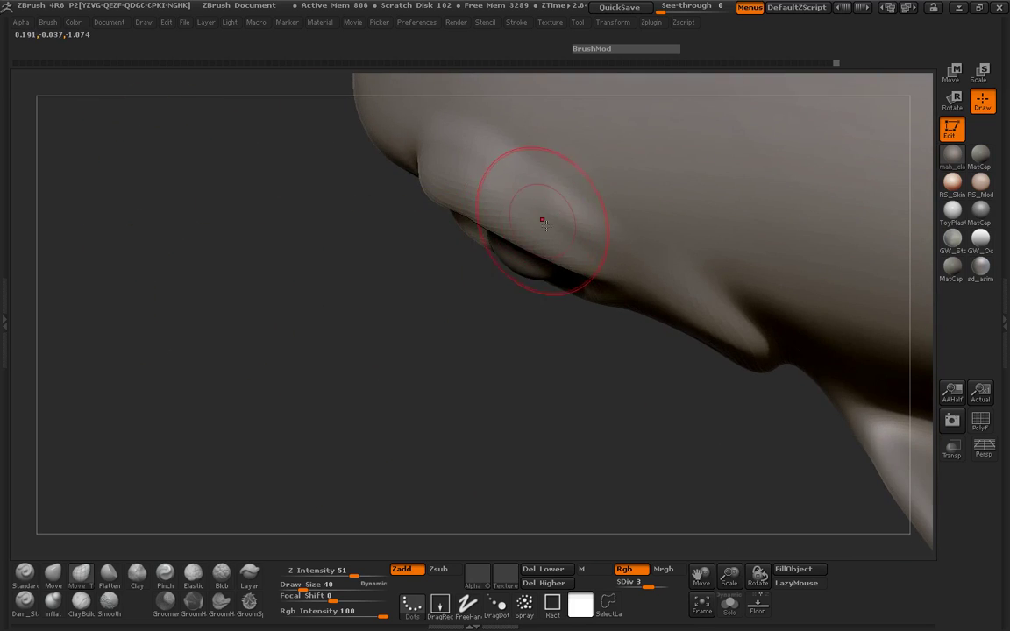
pyautogui.moveTo(525, 208); pyautogui.dragTo(502, 190)
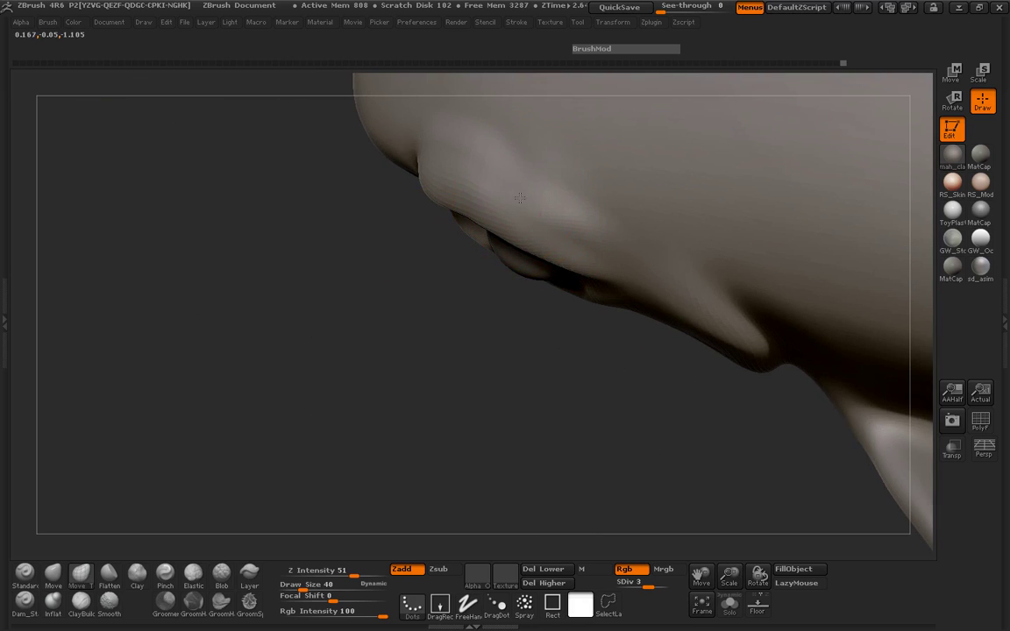
pyautogui.moveTo(297, 223)
pyautogui.mouseDown()
pyautogui.moveTo(309, 219)
pyautogui.moveTo(322, 169)
pyautogui.mouseUp()
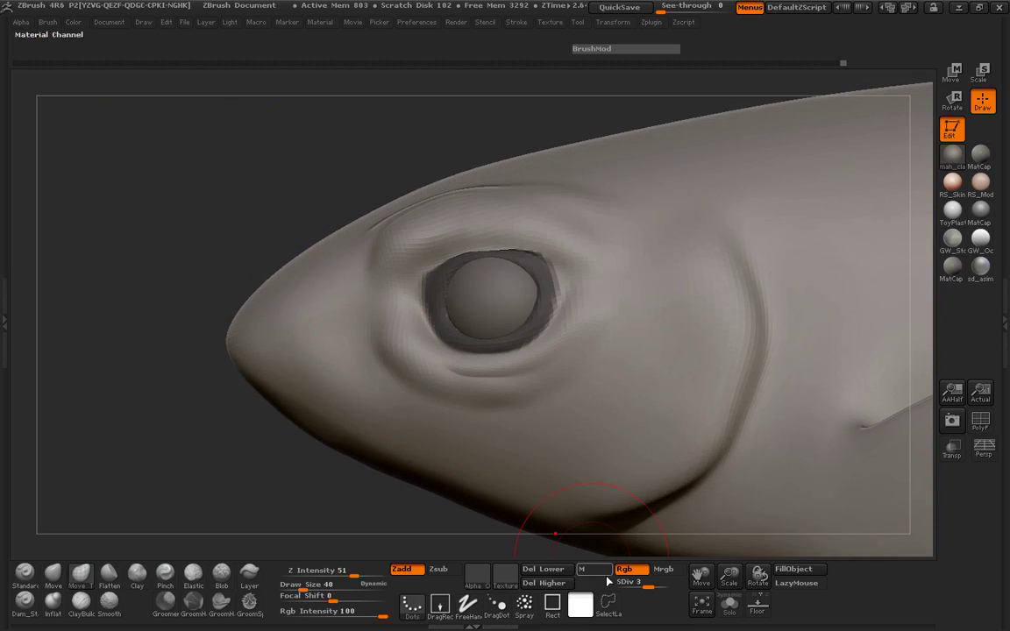
# Subdivide the fish mesh to level 4 and reduce the brush draw size to 21.
pyautogui.hotkey('ctrl', 'd')
pyautogui.moveTo(194, 357)
pyautogui.mouseDown()
pyautogui.moveTo(145, 307)
pyautogui.moveTo(144, 280)
pyautogui.moveTo(147, 291)
pyautogui.moveTo(166, 289)
pyautogui.mouseUp()
pyautogui.press('space')
pyautogui.moveTo(453, 256)
pyautogui.mouseDown()
pyautogui.moveTo(441, 255)
pyautogui.moveTo(504, 258)
pyautogui.moveTo(469, 250)
pyautogui.moveTo(451, 266)
pyautogui.mouseUp()
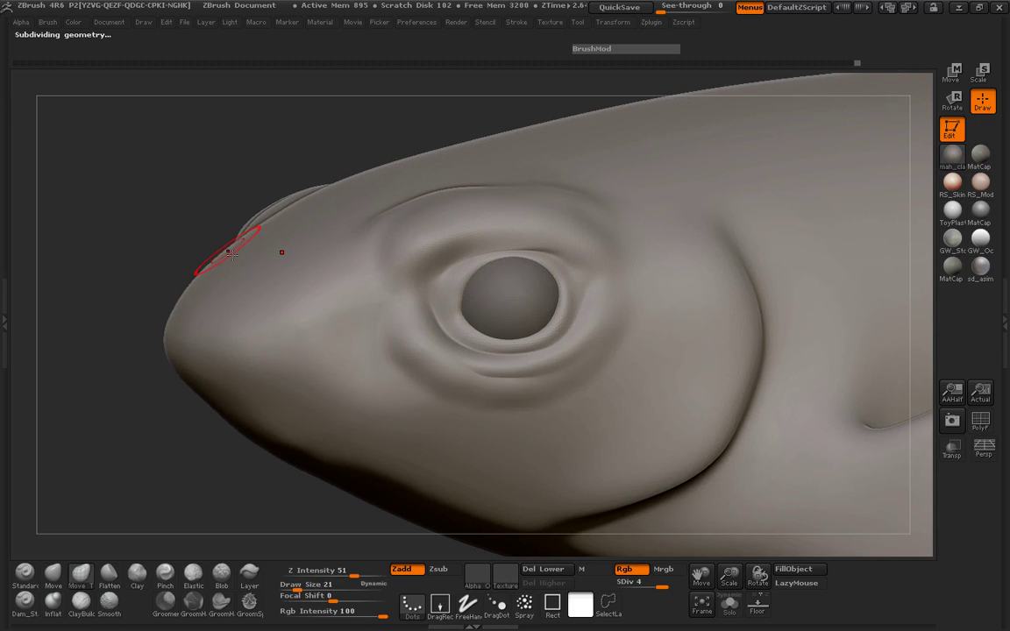
# Carve a sharper crease along the upper eyelid with the Dam_Standard brush, using draw size 7 for the finer strokes.
pyautogui.click(24, 603)
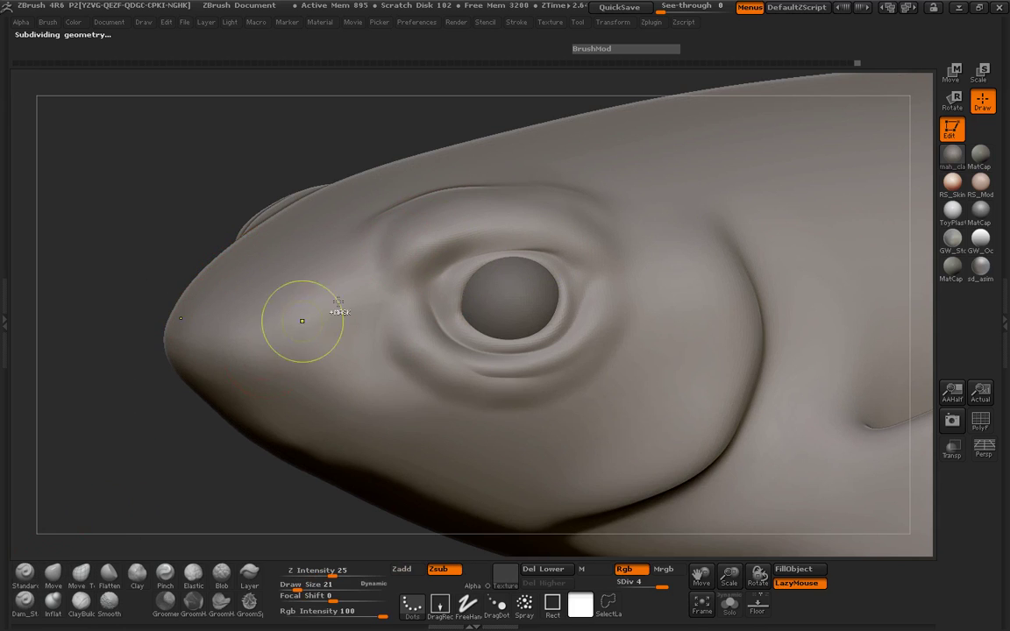
pyautogui.keyDown('ctrl'); pyautogui.moveTo(418, 265); pyautogui.dragTo(581, 263, button='right'); pyautogui.keyUp('ctrl')
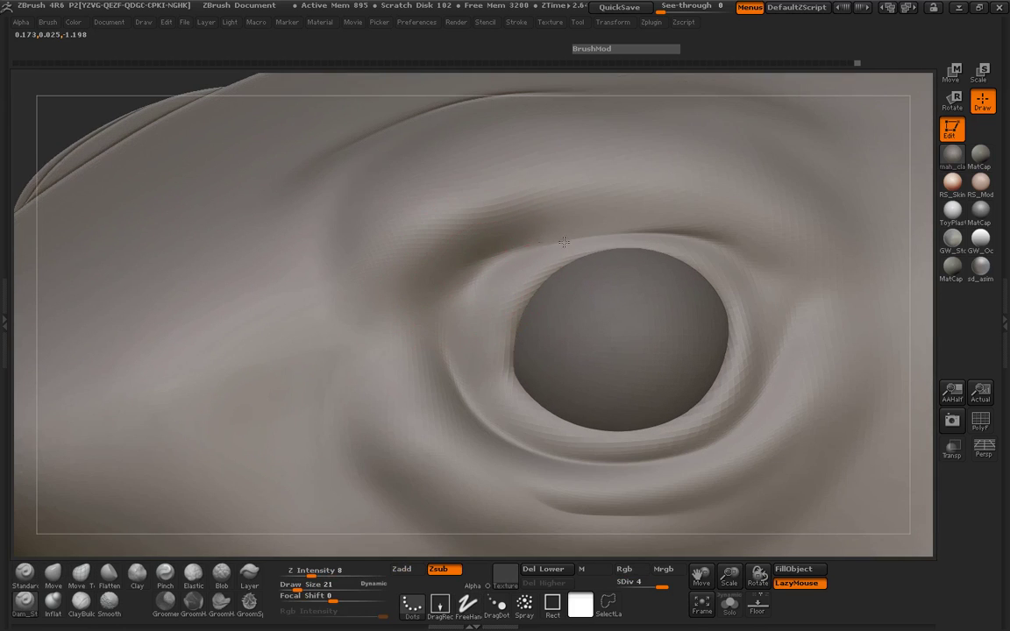
pyautogui.moveTo(612, 233); pyautogui.dragTo(619, 232)
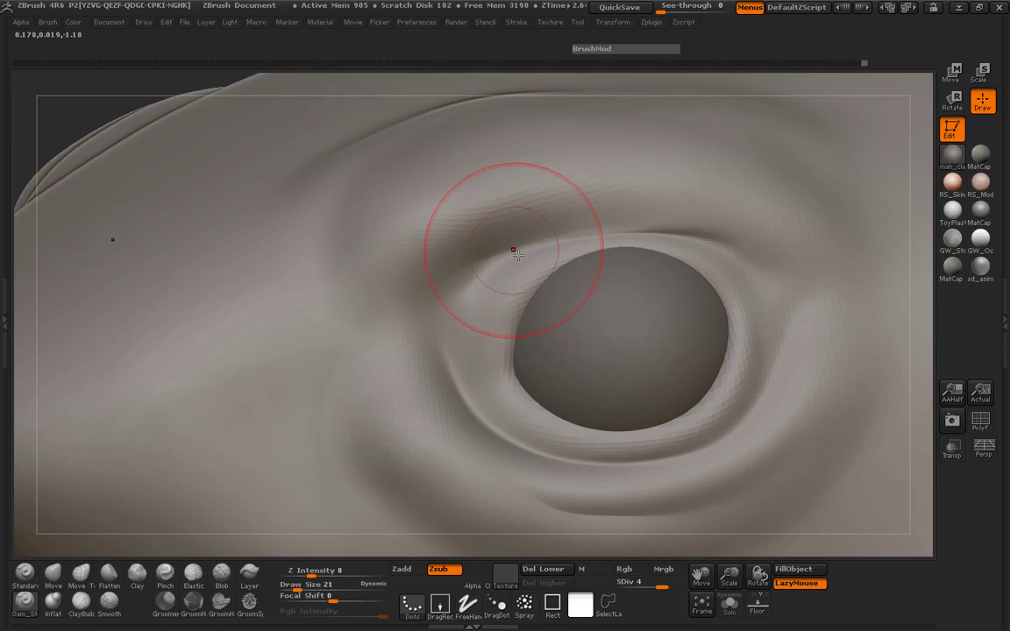
pyautogui.press('space')
pyautogui.moveTo(514, 250); pyautogui.dragTo(585, 237)
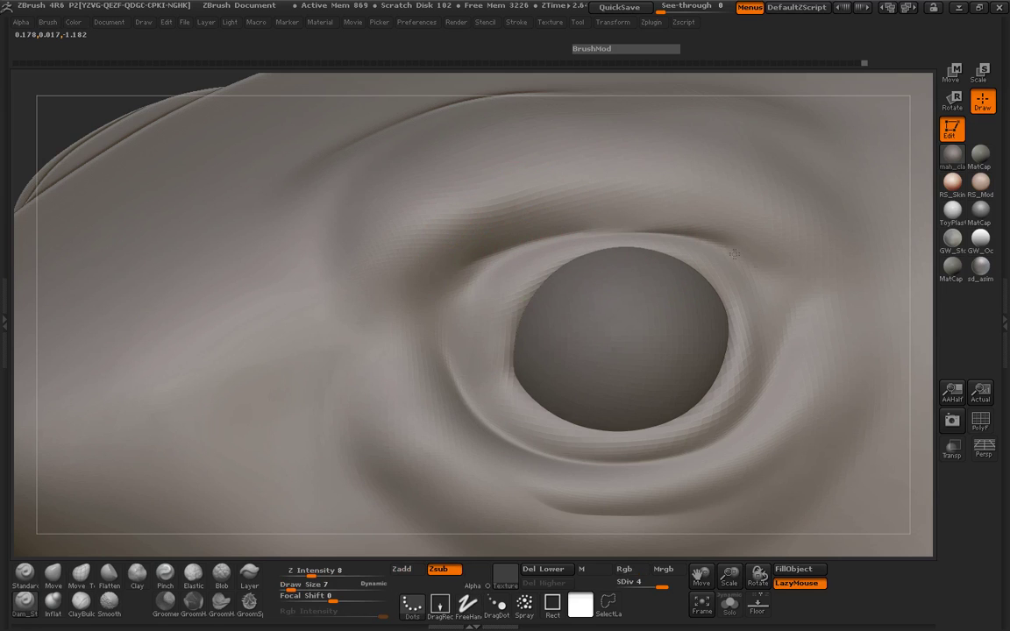
pyautogui.moveTo(708, 243); pyautogui.dragTo(755, 254)
# Thicken the eyelid rim around the eyeball with the Inflate brush at Z Intensity 6 and smooth it.
pyautogui.click(55, 602)
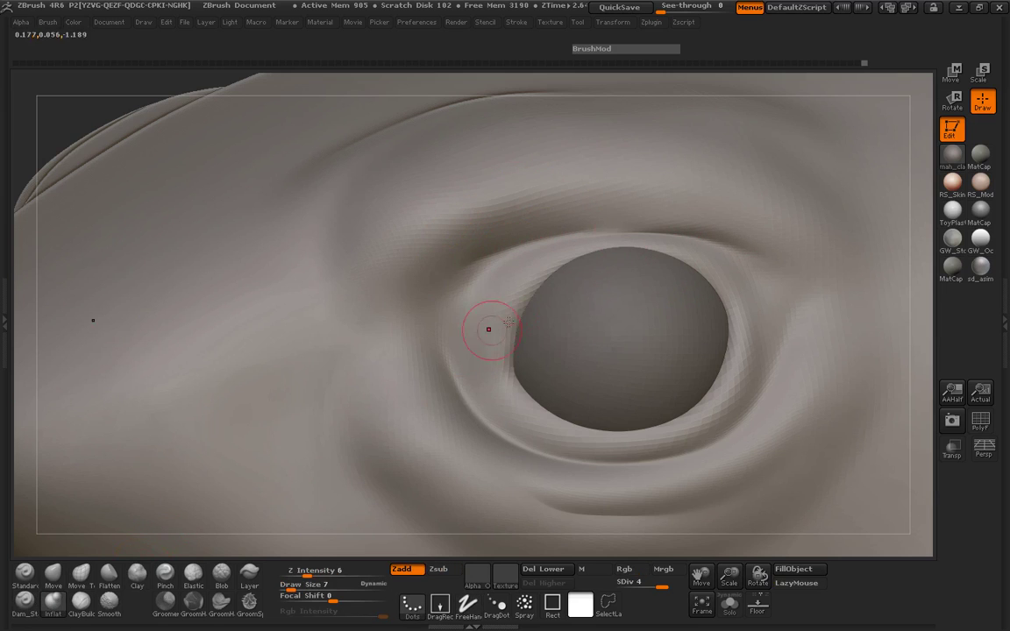
pyautogui.moveTo(530, 295)
pyautogui.mouseDown()
pyautogui.moveTo(552, 276)
pyautogui.moveTo(634, 257)
pyautogui.mouseUp()
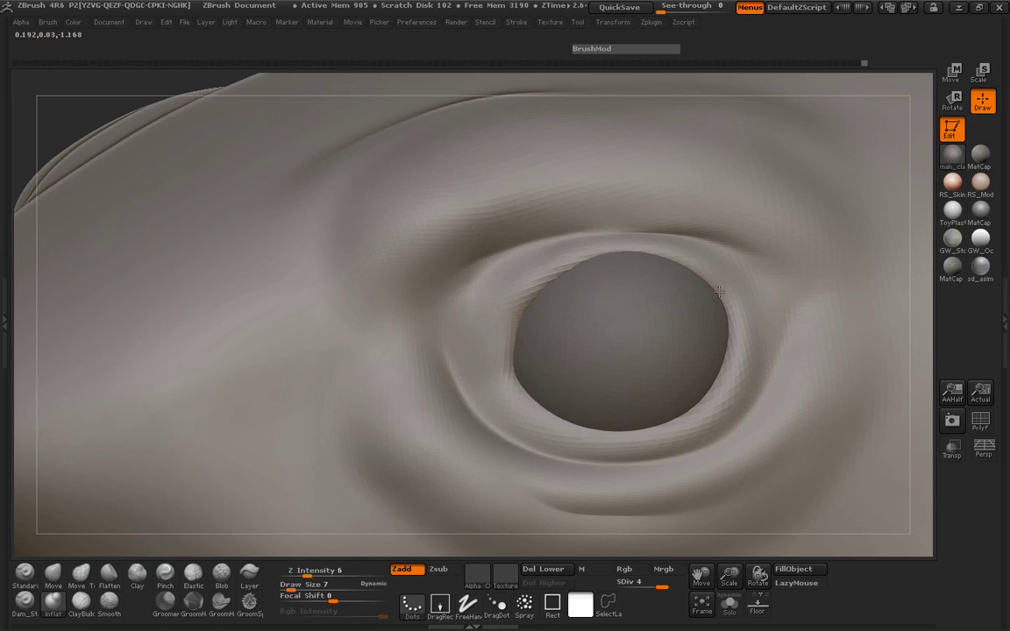
pyautogui.press('shift')
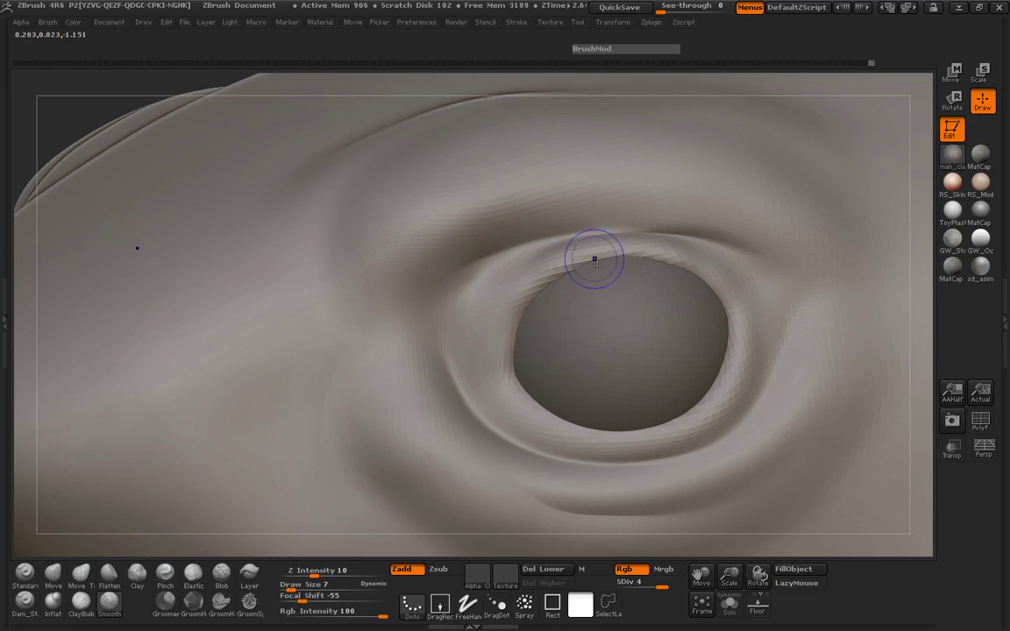
pyautogui.moveTo(533, 237)
pyautogui.keyDown('shift'); pyautogui.mouseDown()
pyautogui.moveTo(511, 293)
pyautogui.moveTo(511, 395)
pyautogui.moveTo(588, 437)
pyautogui.moveTo(697, 411)
pyautogui.moveTo(731, 367)
pyautogui.moveTo(716, 372)
pyautogui.mouseUp(); pyautogui.keyUp('shift')
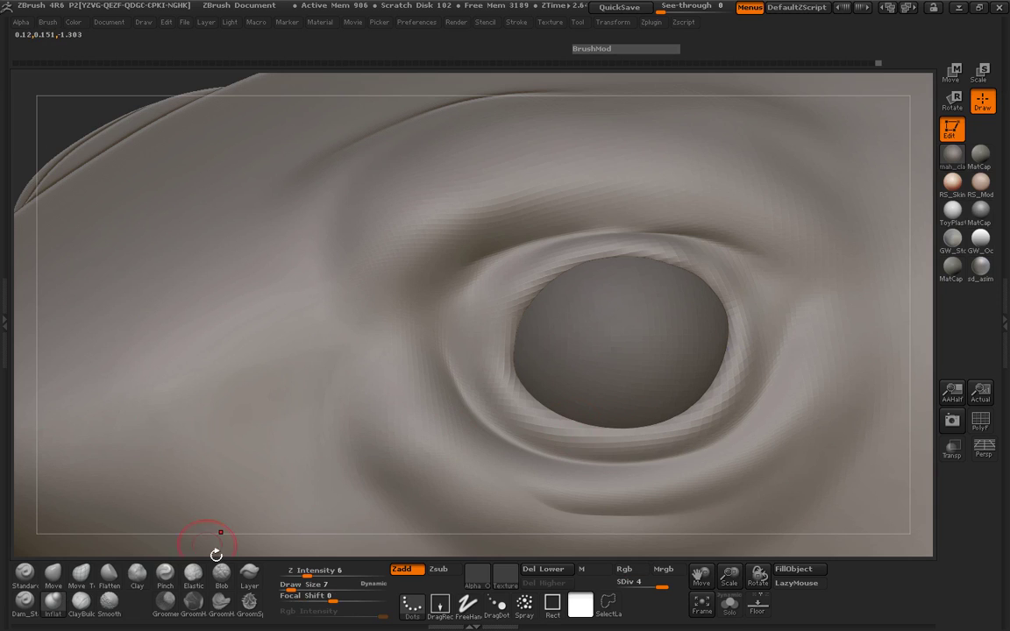
# Tighten the eyelid edges around the eye with the Pinch brush at Z Intensity 4 and draw size 17.
pyautogui.click(165, 574)
pyautogui.click(304, 573)
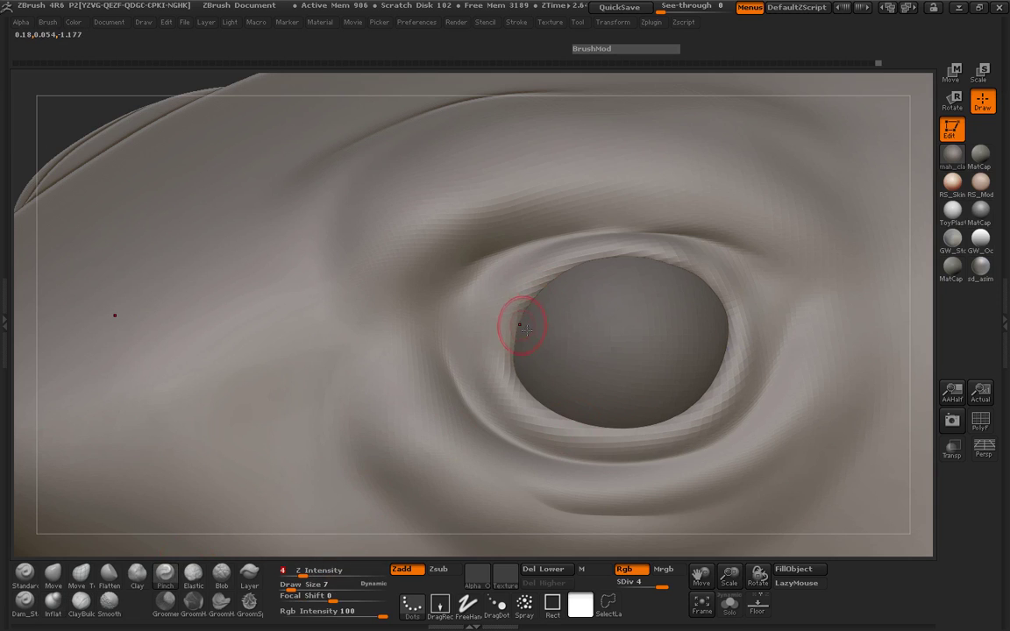
pyautogui.press('space')
pyautogui.click(583, 308)
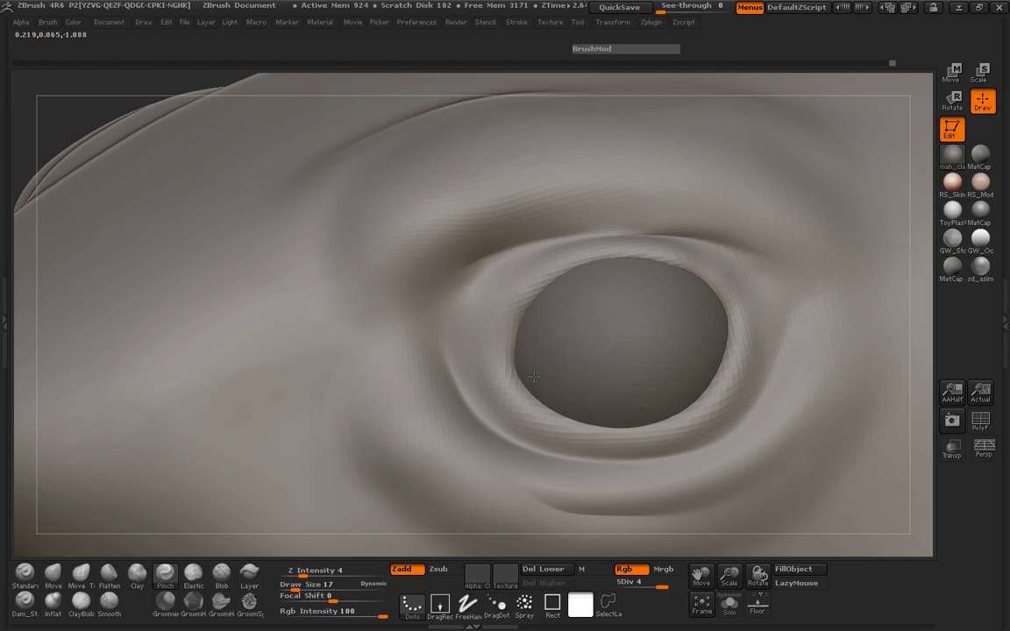
pyautogui.moveTo(635, 411); pyautogui.dragTo(577, 385)
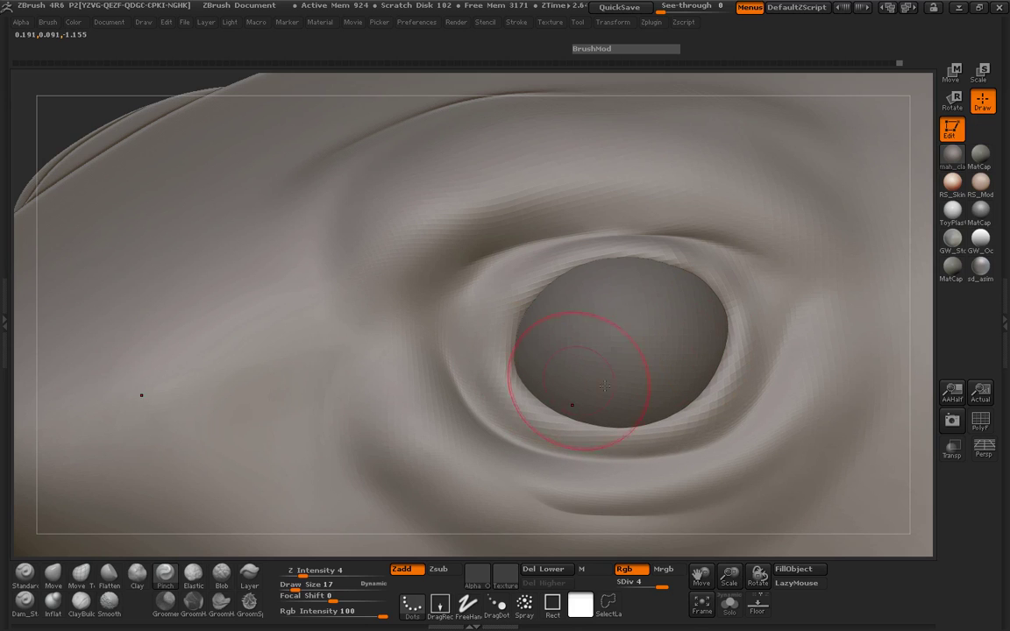
# Mirror the PM3D_Sphere3D eyeball subtool to the other side of the fish's head with SubTool Master.
pyautogui.keyDown('ctrl'); pyautogui.moveTo(717, 363); pyautogui.dragTo(711, 298, button='right'); pyautogui.keyUp('ctrl')
pyautogui.moveTo(245, 347); pyautogui.dragTo(344, 342)
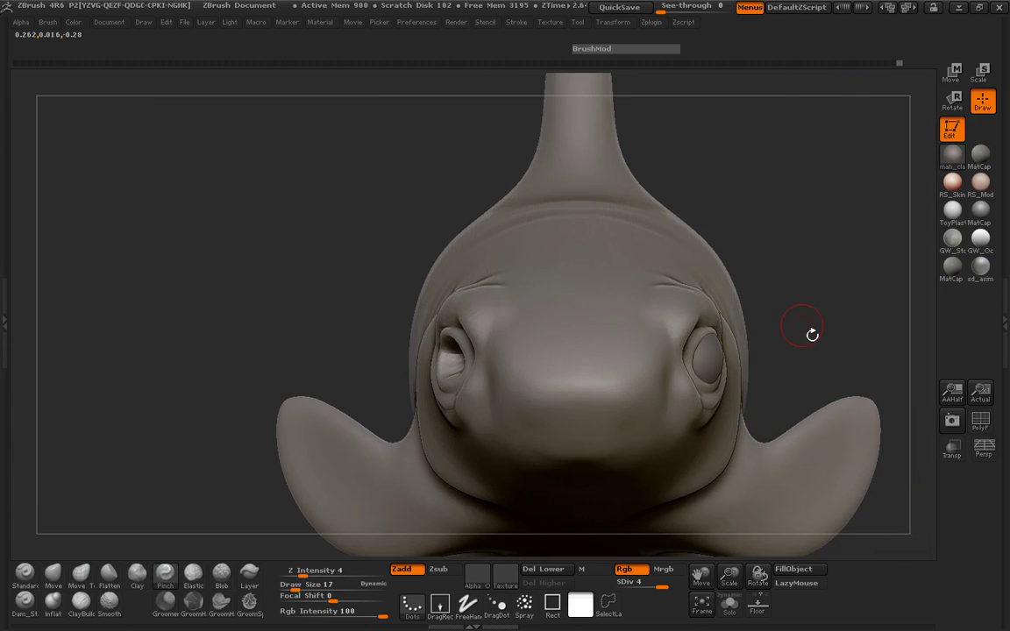
pyautogui.keyDown('alt'); pyautogui.moveTo(824, 337); pyautogui.dragTo(692, 273); pyautogui.keyUp('alt')
pyautogui.moveTo(169, 289); pyautogui.dragTo(263, 289)
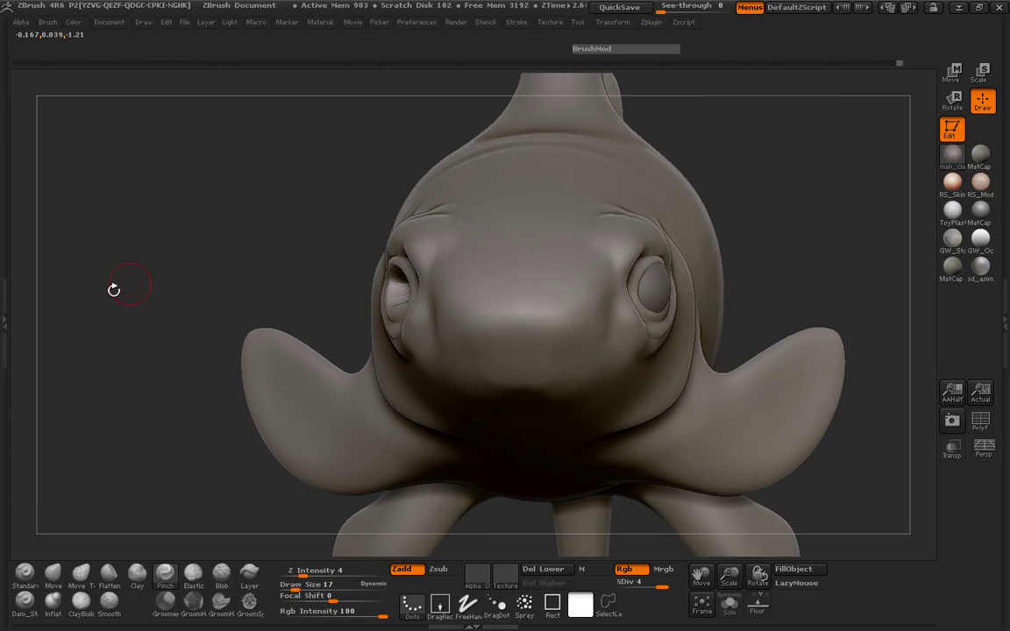
pyautogui.click(4, 289)
pyautogui.click(34, 128)
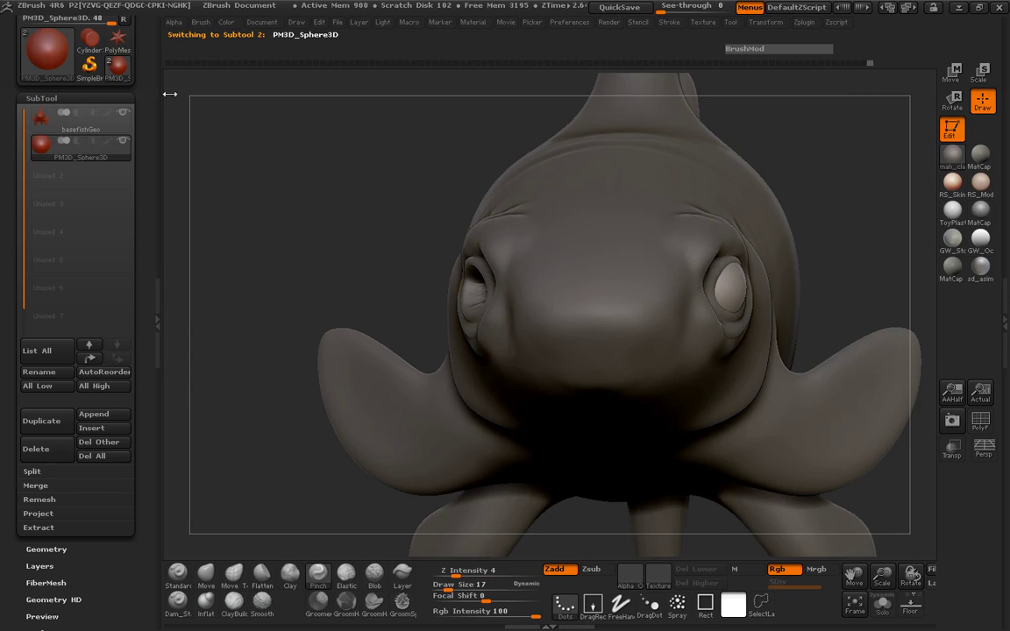
pyautogui.moveTo(150, 90); pyautogui.dragTo(138, 195)
pyautogui.click(45, 96)
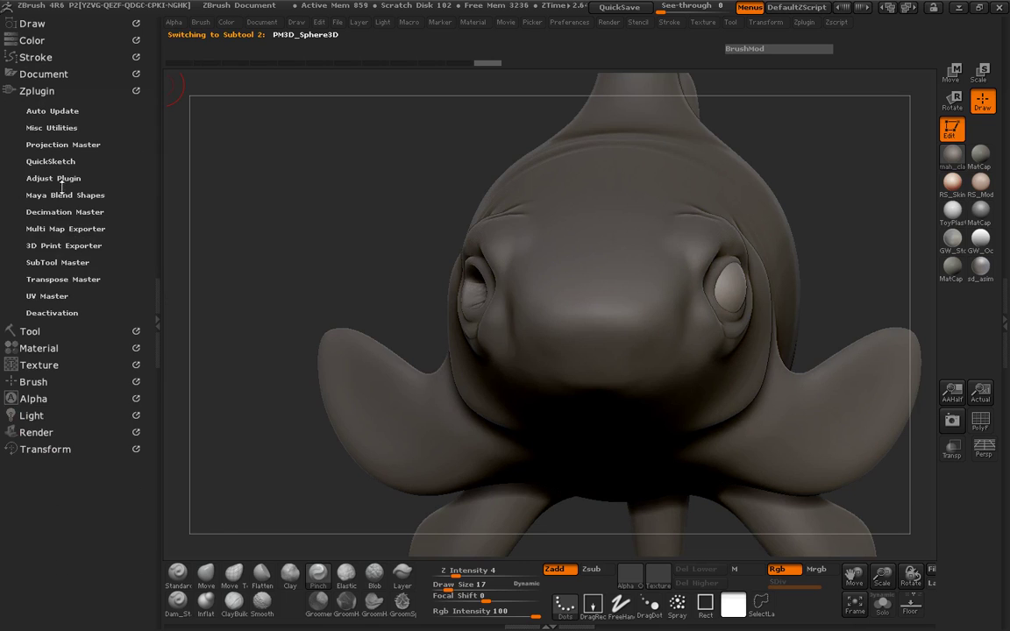
pyautogui.click(61, 263)
pyautogui.click(44, 284)
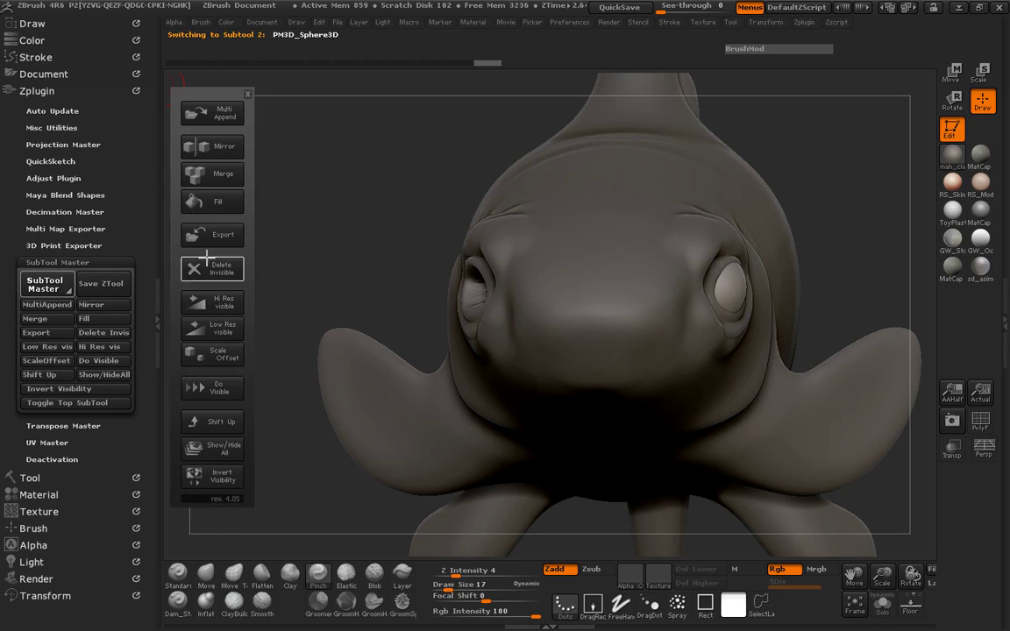
pyautogui.click(224, 146)
pyautogui.click(402, 323)
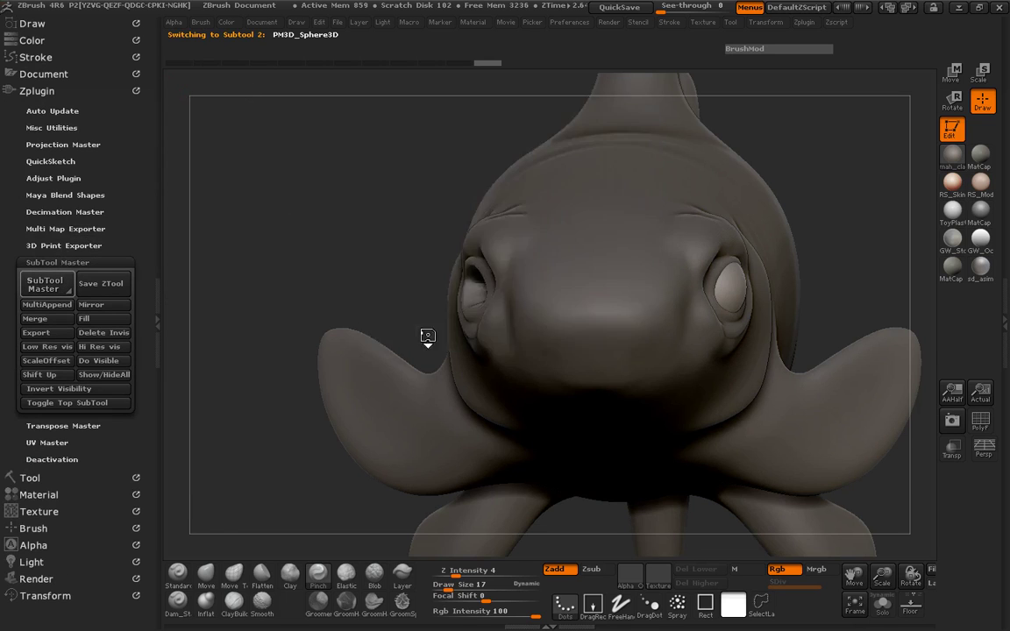
# Subdivide the mirrored eyeballs up to level 4.
pyautogui.hotkey('ctrl', 'd')
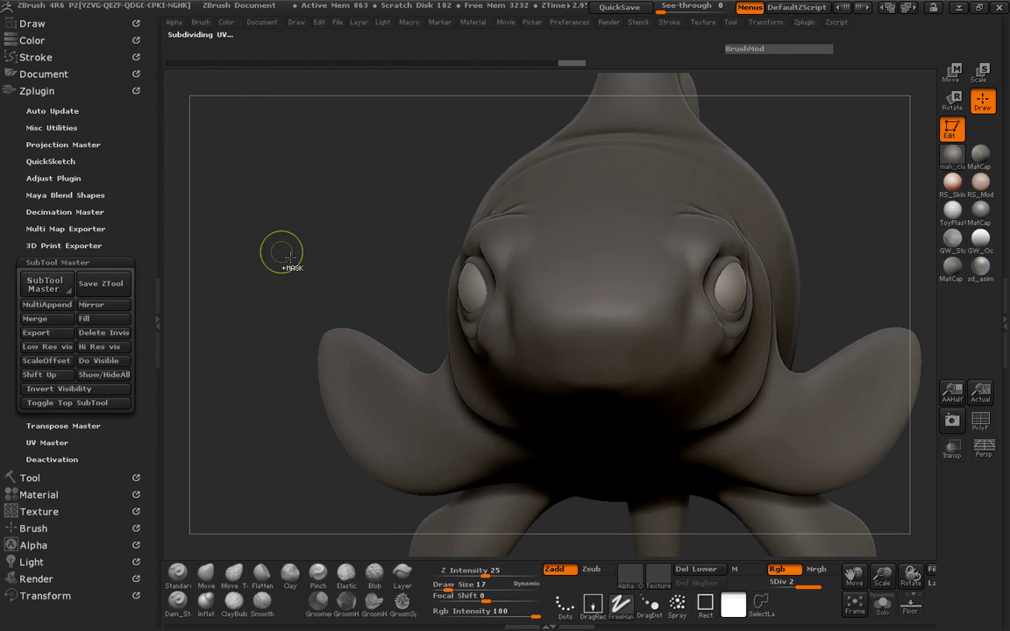
pyautogui.hotkey('ctrl', 'd')
pyautogui.moveTo(288, 225)
pyautogui.mouseDown()
pyautogui.moveTo(328, 250)
pyautogui.moveTo(232, 245)
pyautogui.mouseUp()
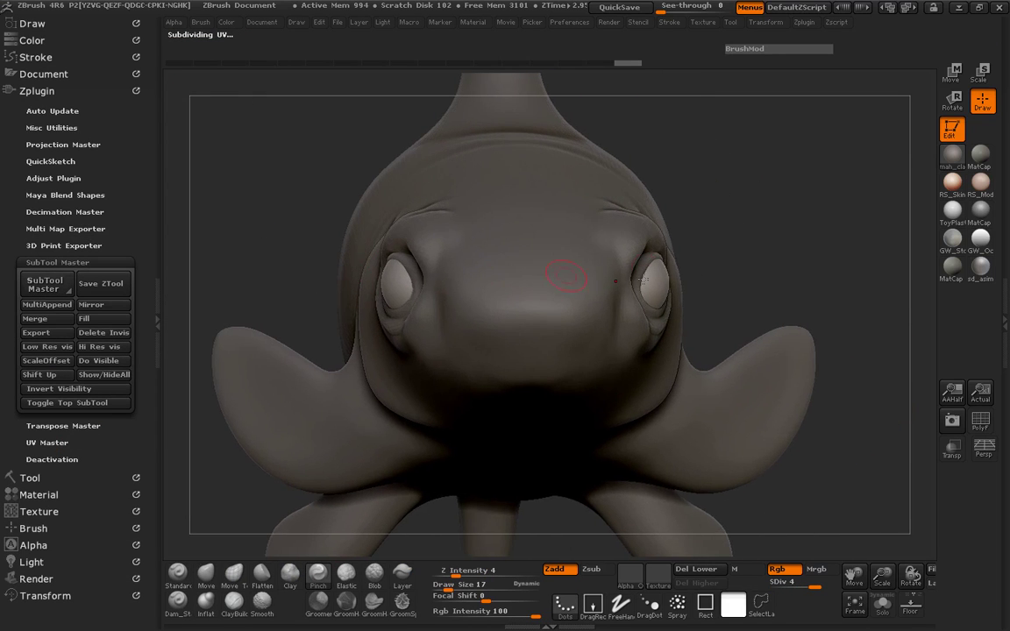
# Push a small pupil dent into the front of both eyeballs with a brush at draw size 8.
pyautogui.moveTo(745, 267)
pyautogui.mouseDown()
pyautogui.moveTo(705, 272)
pyautogui.moveTo(808, 283)
pyautogui.moveTo(718, 295)
pyautogui.mouseUp()
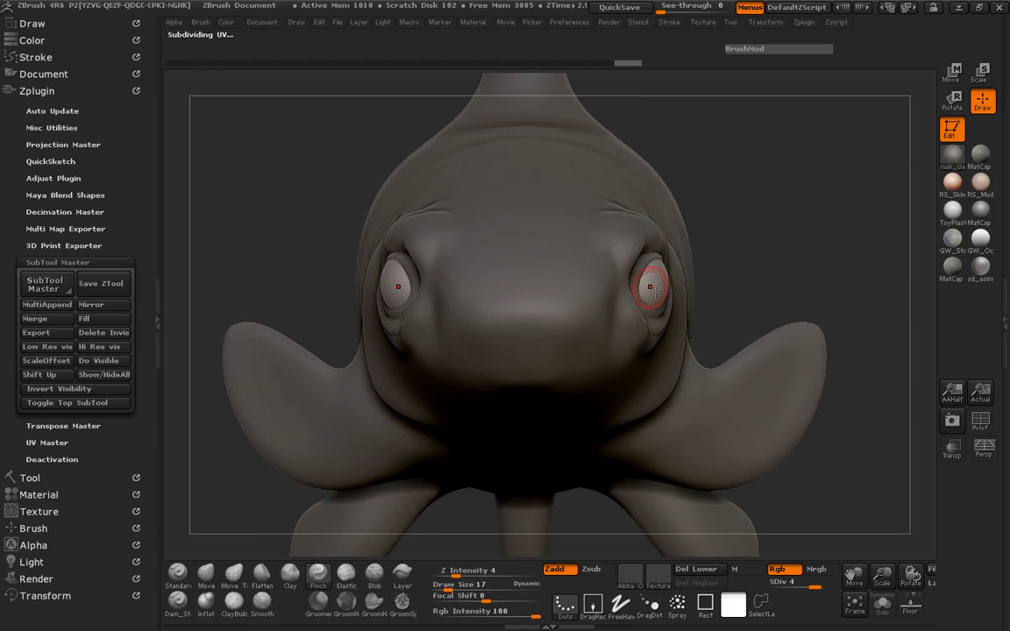
pyautogui.press('space')
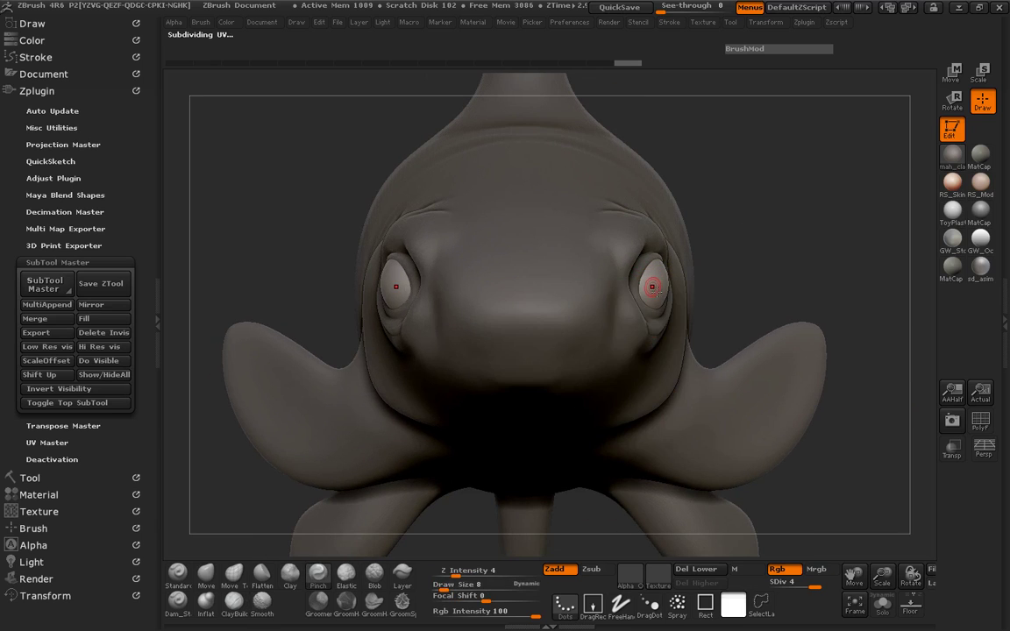
pyautogui.click(206, 572)
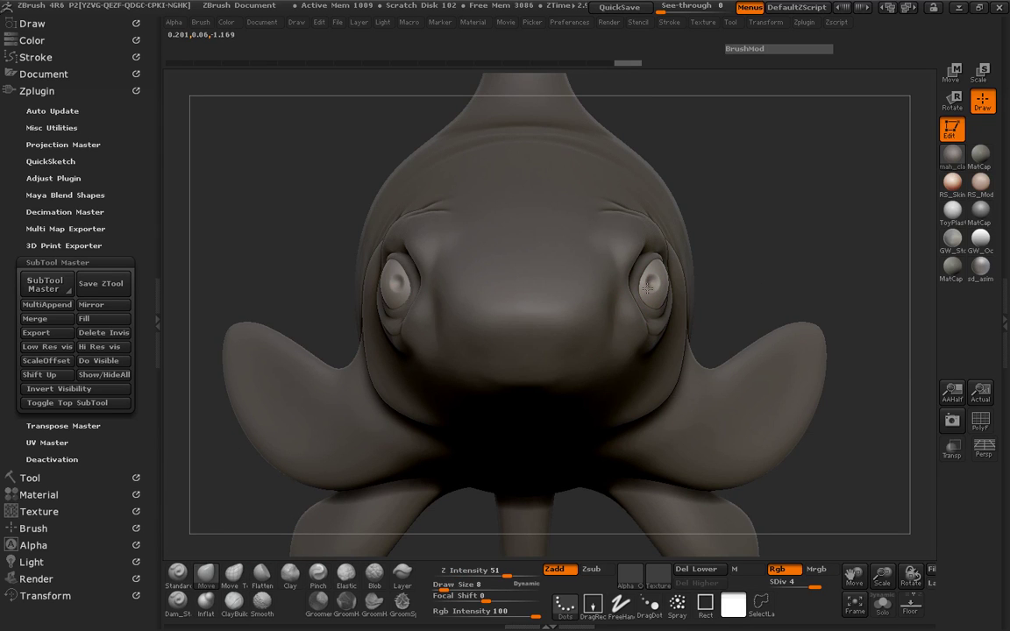
# Make the basefishGeo body the active subtool.
pyautogui.moveTo(743, 288); pyautogui.dragTo(444, 268)
pyautogui.click(40, 91)
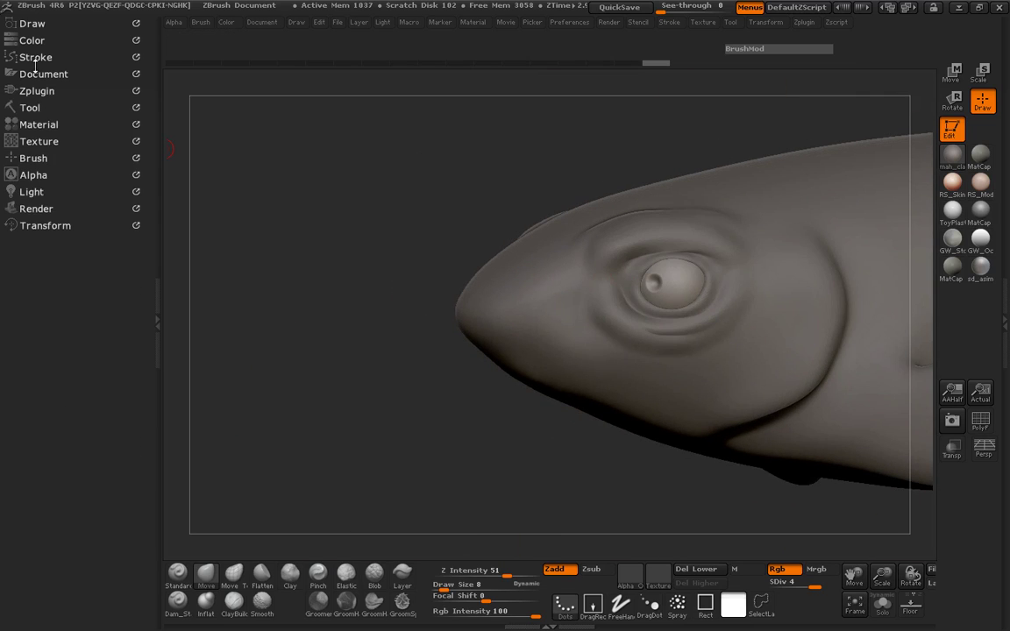
pyautogui.click(36, 111)
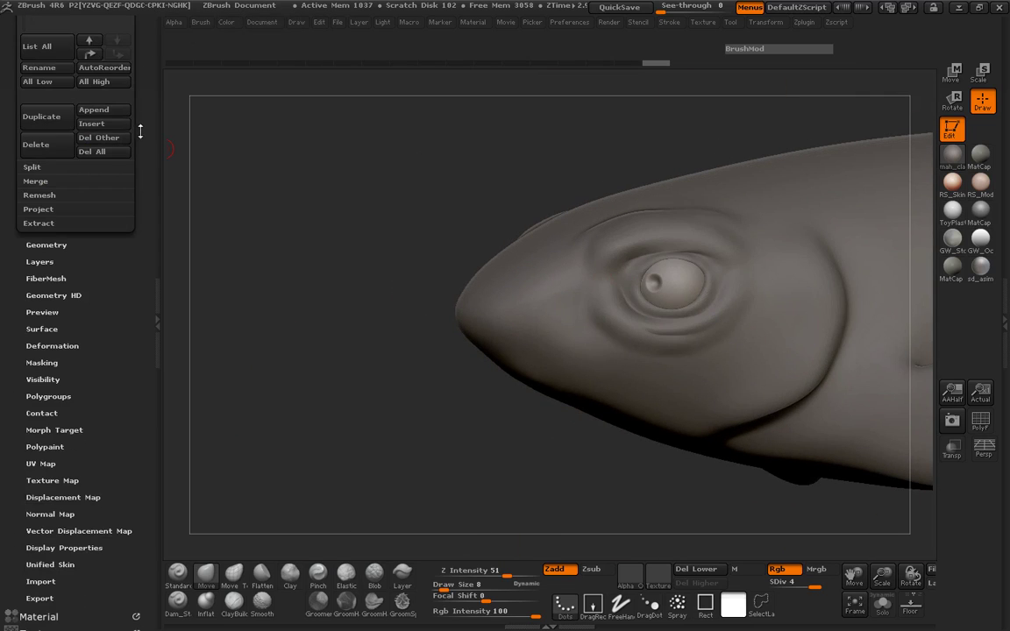
pyautogui.moveTo(138, 130); pyautogui.dragTo(134, 239)
pyautogui.click(50, 164)
pyautogui.click(165, 297)
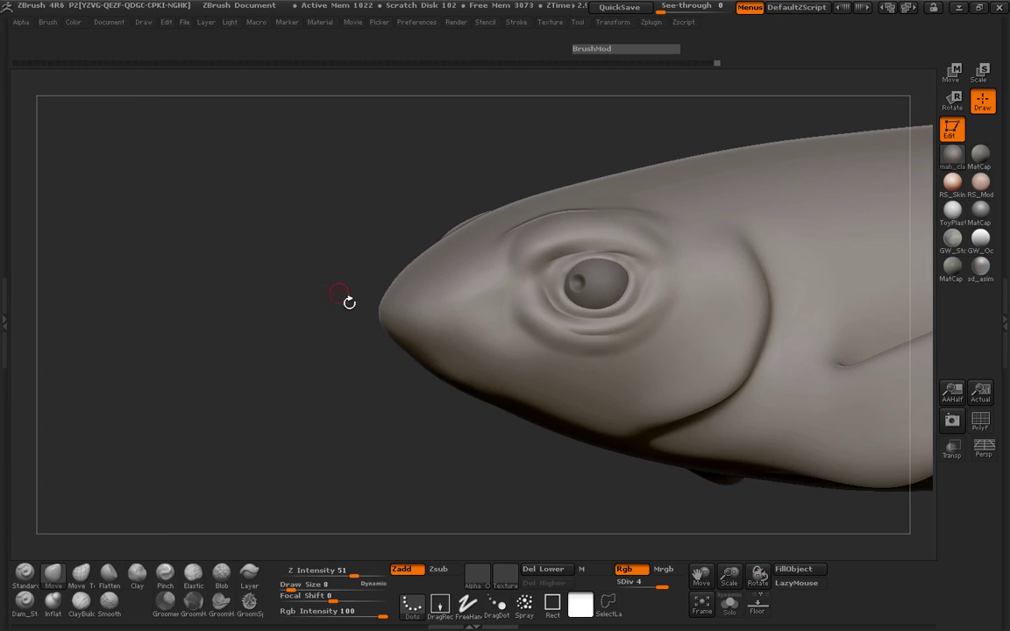
# Adjust the fish's lower jaw line with the Move Topological brush at draw size 58.
pyautogui.moveTo(351, 305)
pyautogui.keyDown('alt'); pyautogui.mouseDown()
pyautogui.moveTo(215, 288)
pyautogui.moveTo(209, 304)
pyautogui.moveTo(259, 326)
pyautogui.mouseUp(); pyautogui.keyUp('alt')
pyautogui.press('space')
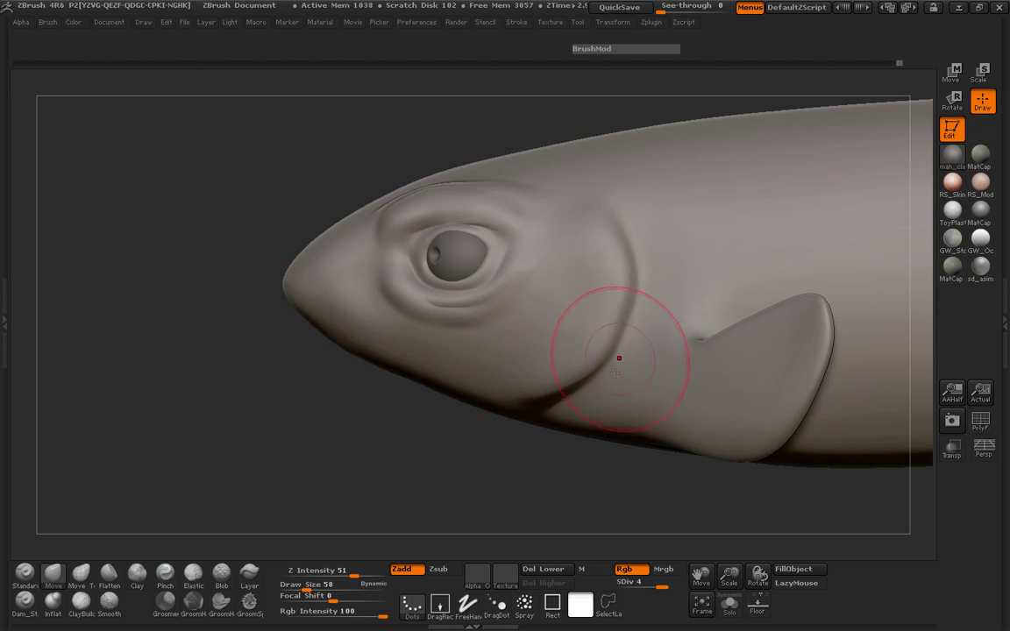
pyautogui.click(81, 572)
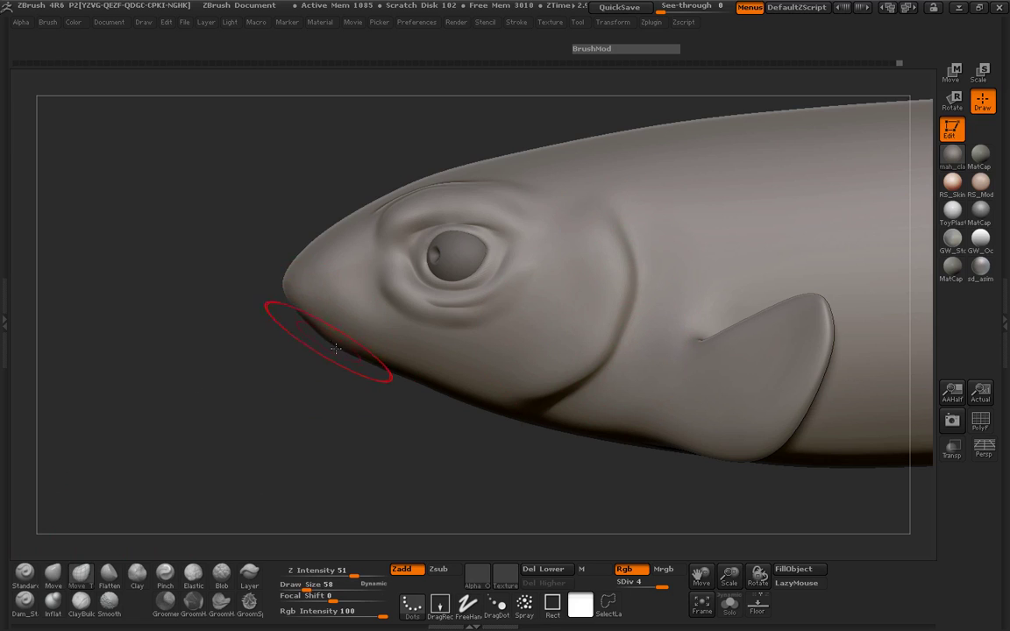
pyautogui.moveTo(392, 366); pyautogui.dragTo(432, 385)
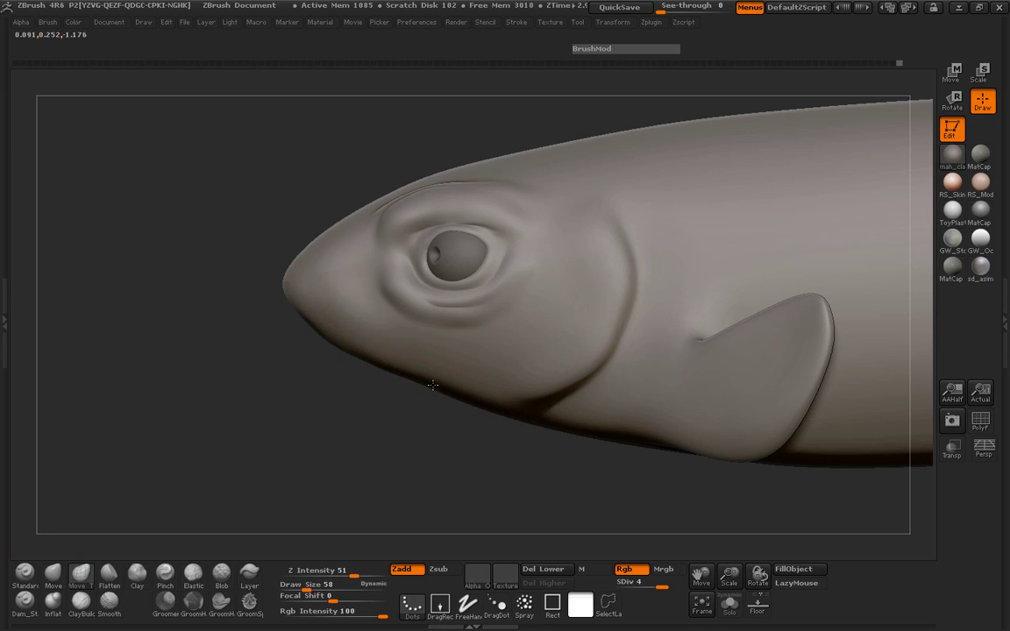
# Duplicate the basefishGeo subtool and hide both the original body and the eyeballs.
pyautogui.moveTo(250, 394); pyautogui.dragTo(320, 393)
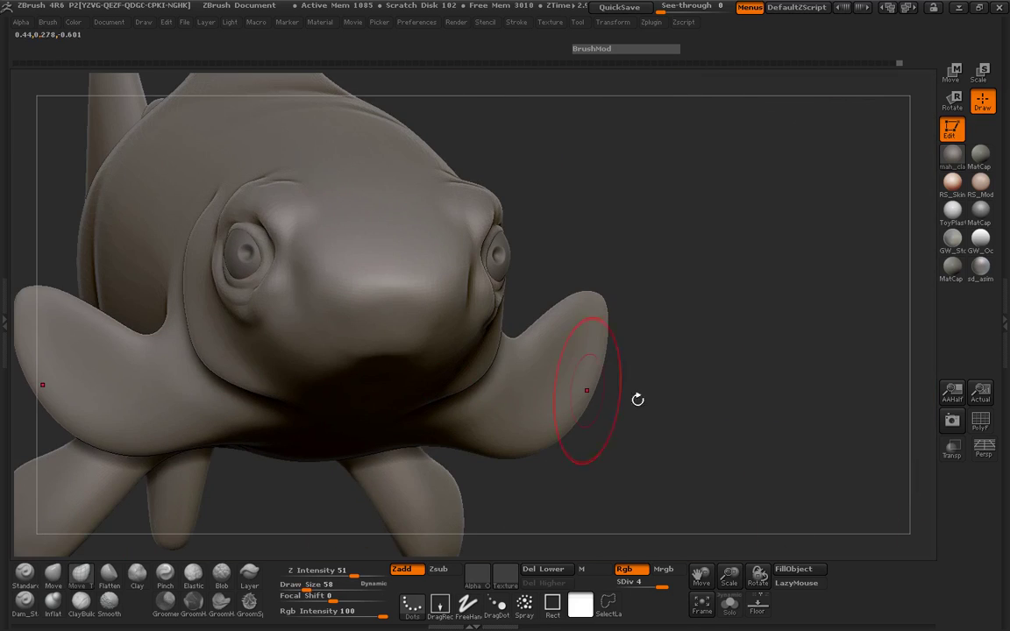
pyautogui.moveTo(639, 399); pyautogui.dragTo(688, 390)
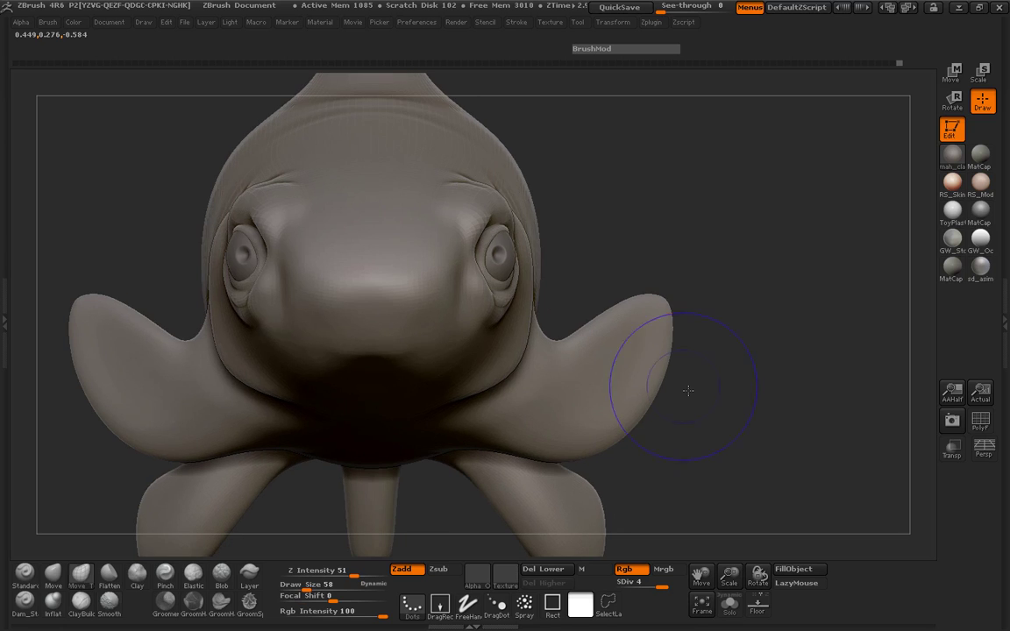
pyautogui.click(8, 267)
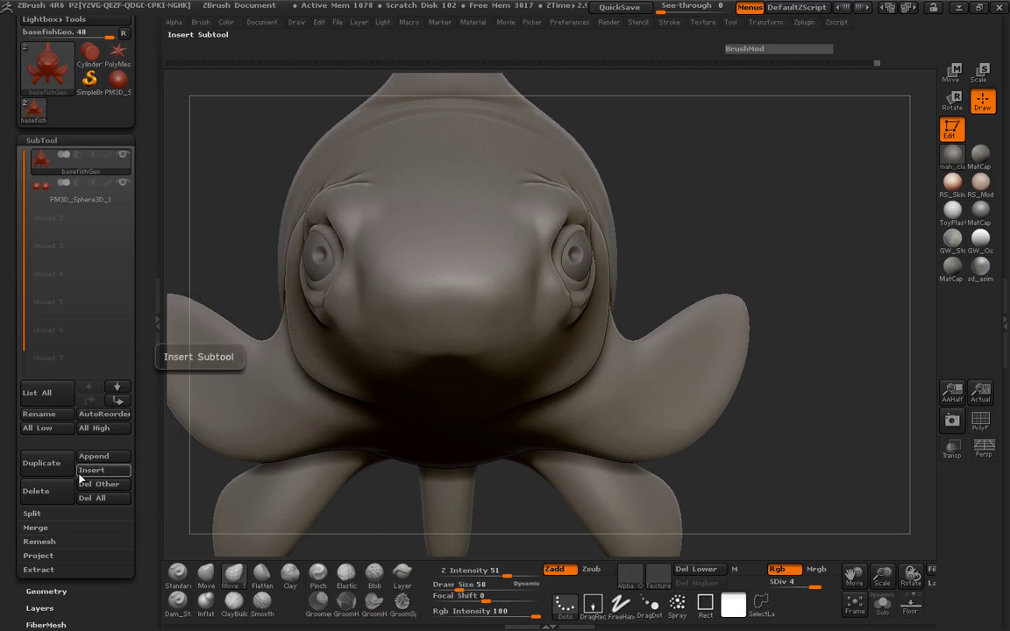
pyautogui.click(41, 463)
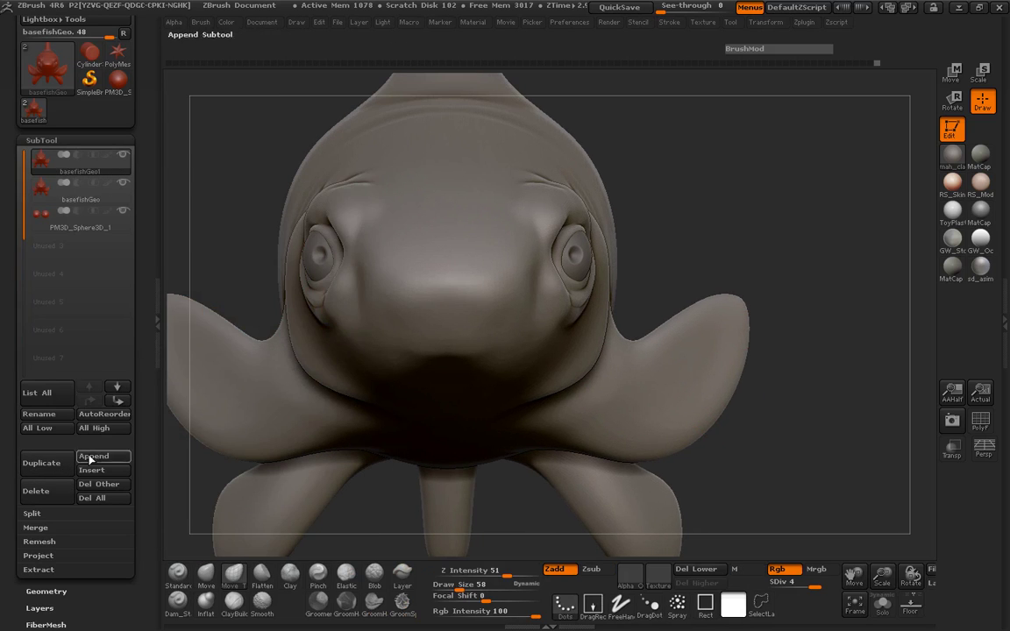
pyautogui.click(123, 185)
pyautogui.click(124, 210)
# Retopologize the duplicated fish with ZRemesher at the Half setting and show its polygon wireframe.
pyautogui.moveTo(147, 245); pyautogui.dragTo(146, 74)
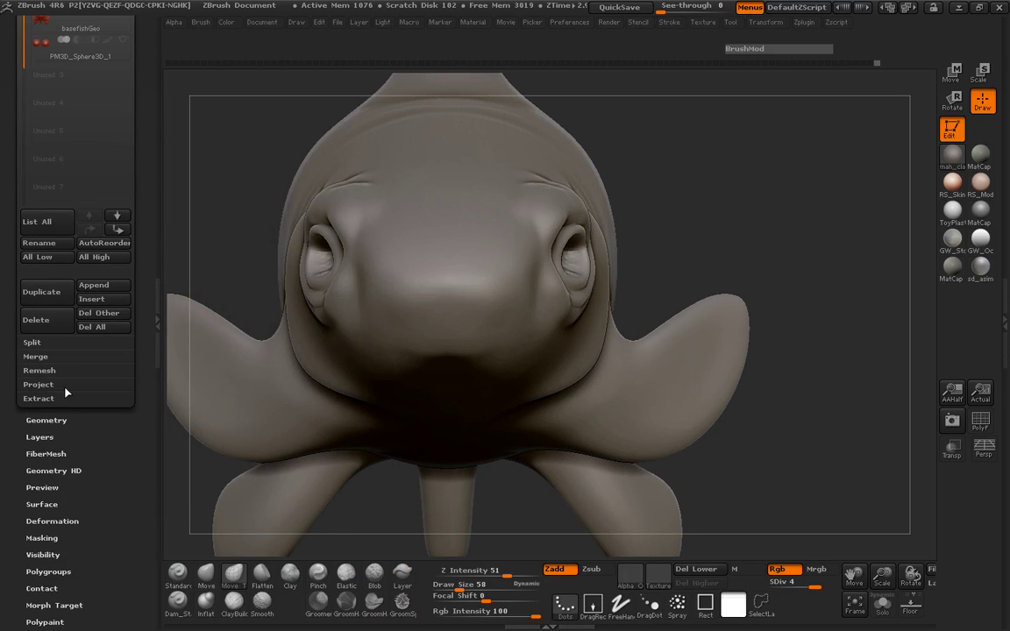
pyautogui.click(61, 421)
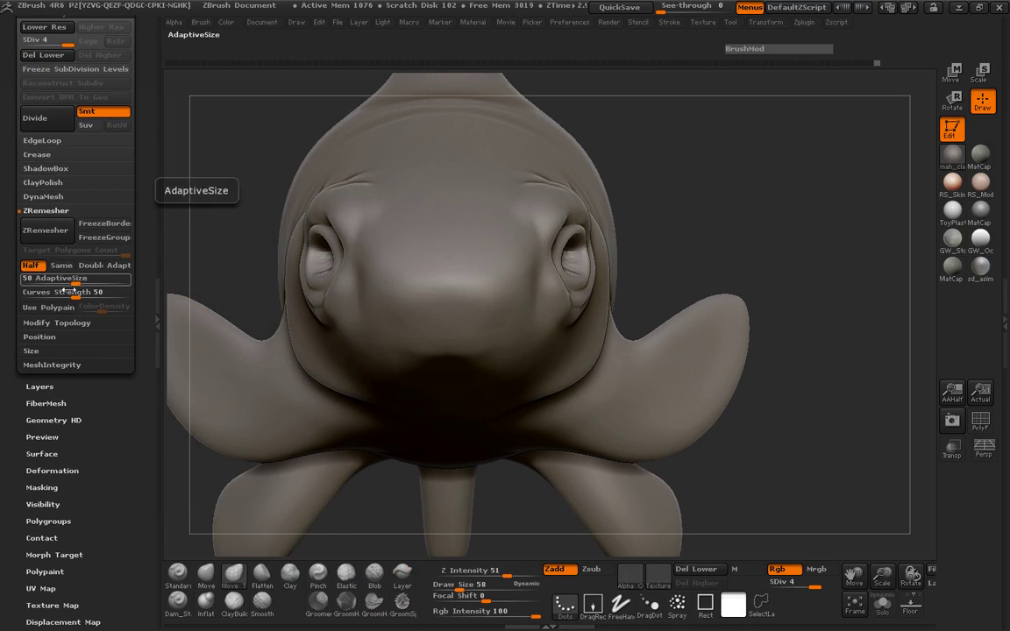
pyautogui.click(45, 232)
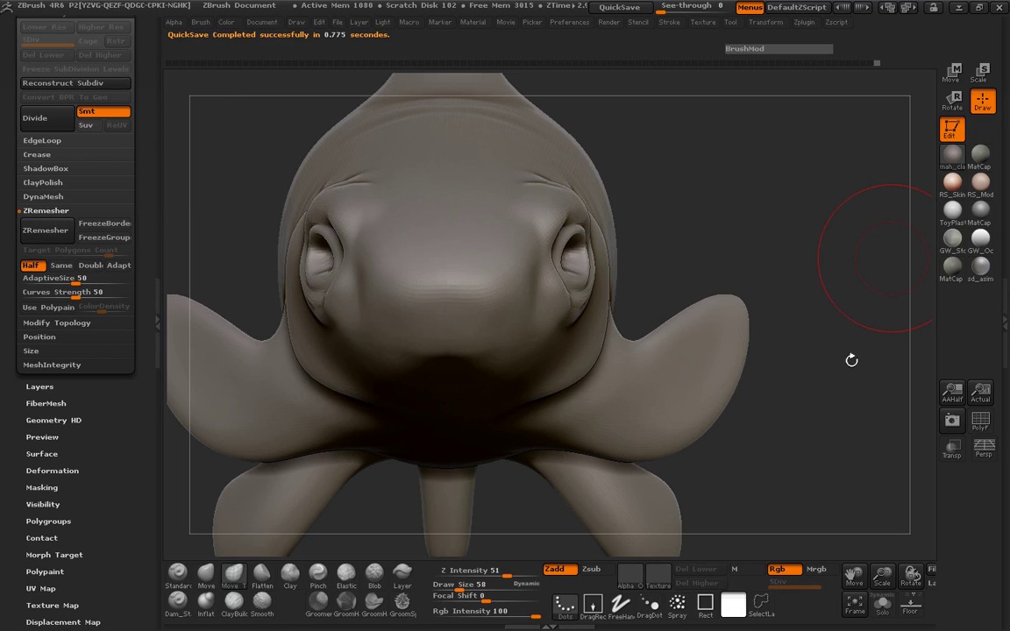
pyautogui.moveTo(880, 483); pyautogui.dragTo(888, 407)
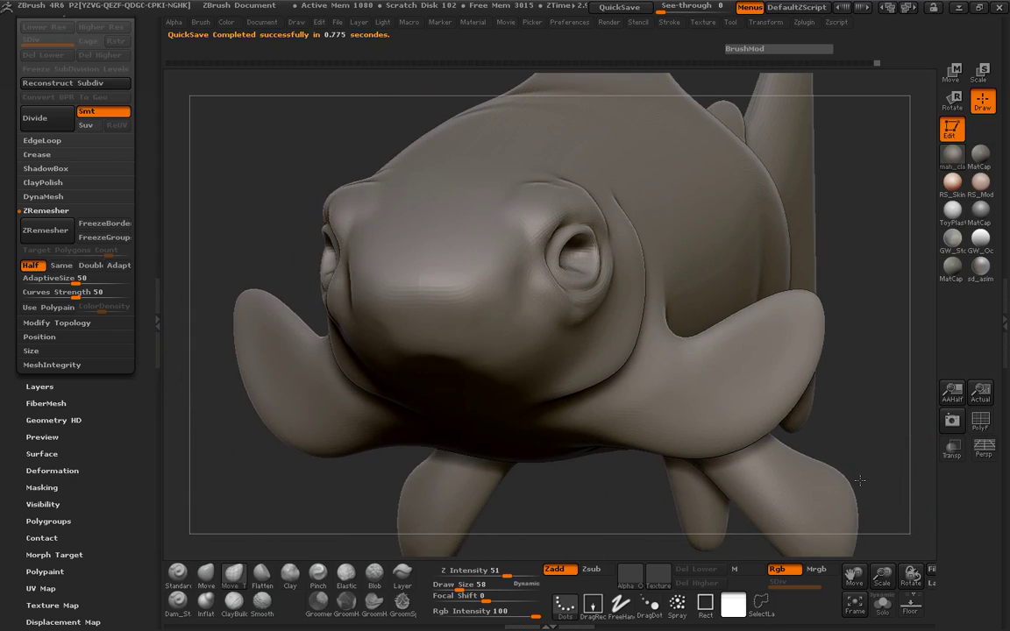
pyautogui.click(980, 421)
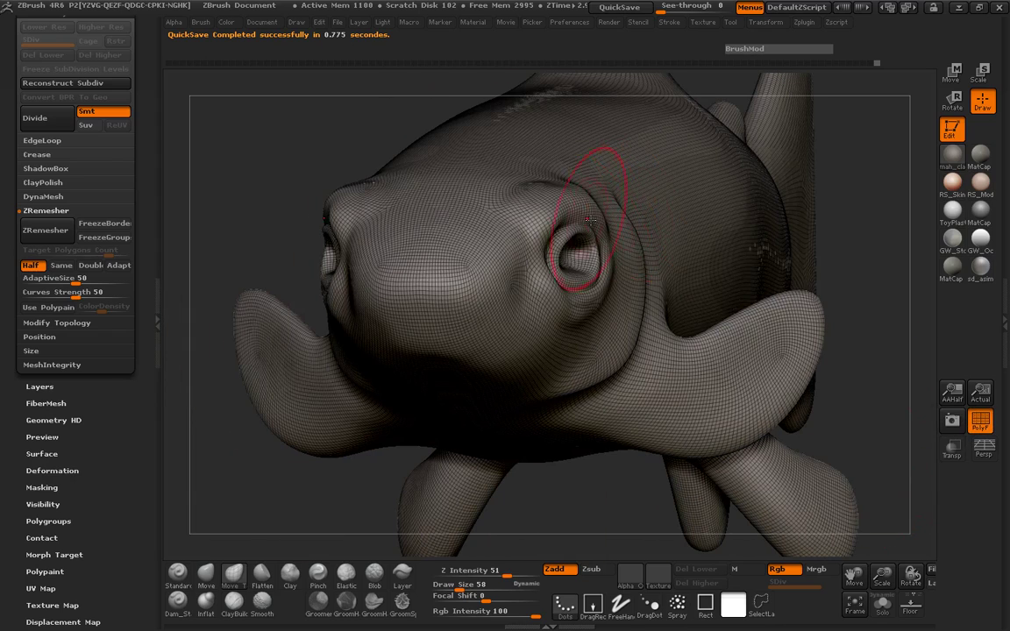
pyautogui.moveTo(342, 162); pyautogui.dragTo(304, 153)
pyautogui.keyDown('alt'); pyautogui.moveTo(496, 234); pyautogui.dragTo(382, 192); pyautogui.keyUp('alt')
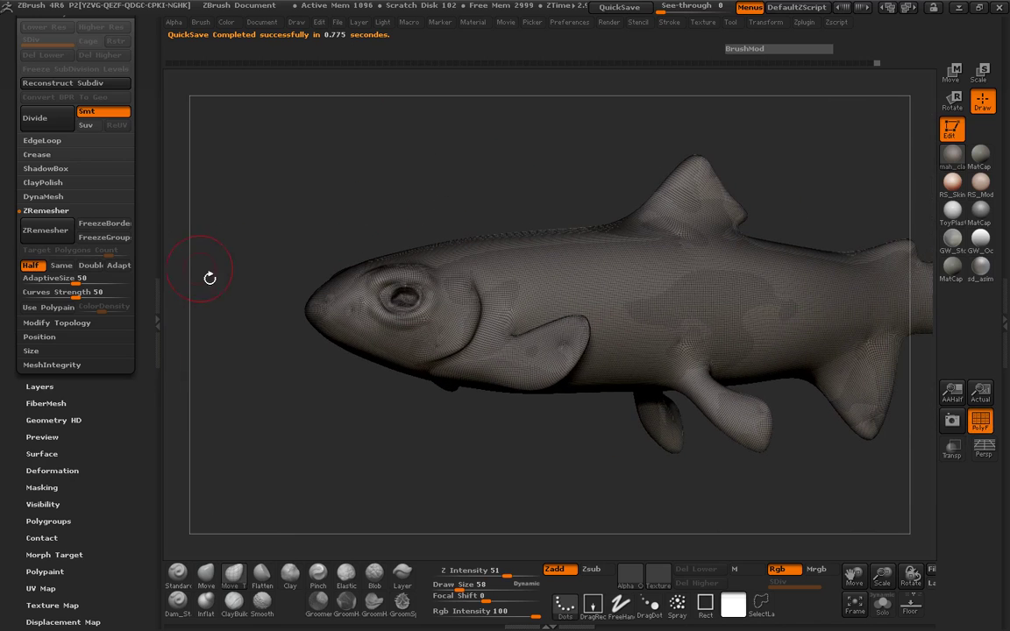
# Rerun ZRemesher at Half three more times to reduce the fish copy to a coarse mesh.
pyautogui.click(46, 230)
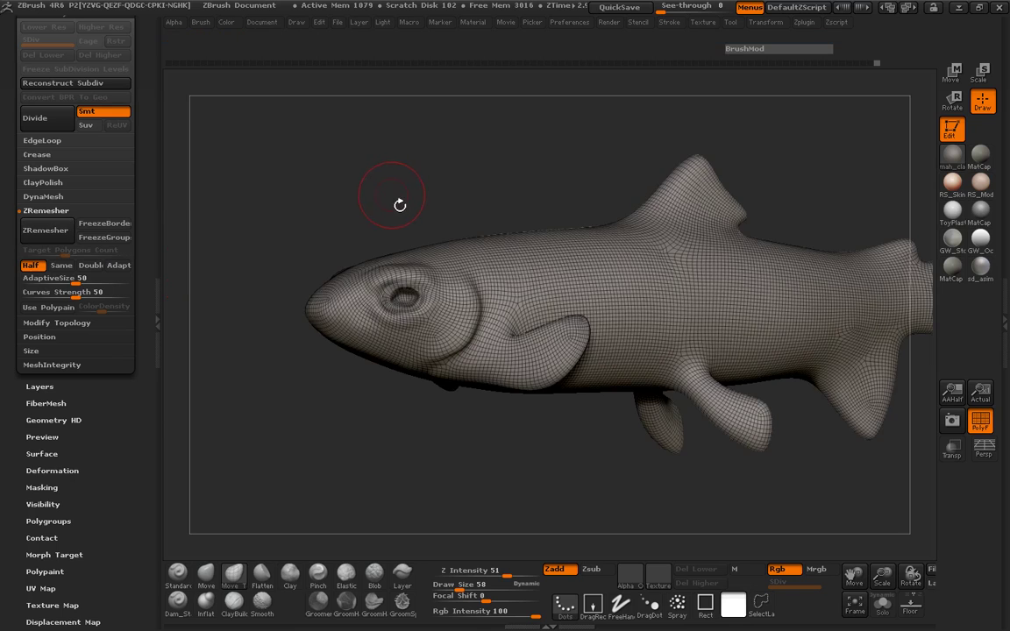
pyautogui.moveTo(388, 198); pyautogui.dragTo(168, 243)
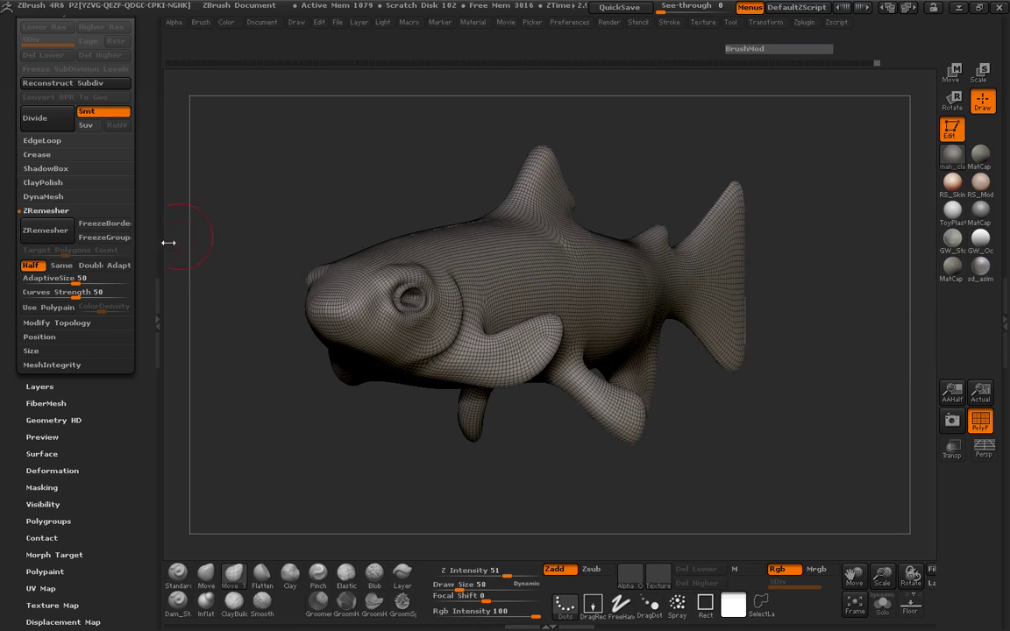
pyautogui.click(64, 232)
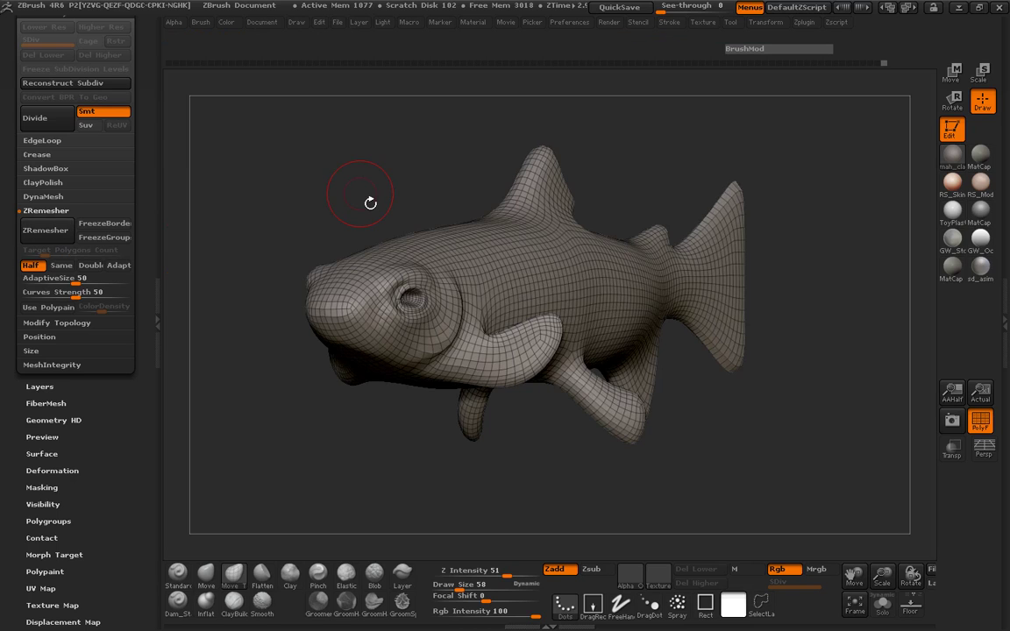
pyautogui.moveTo(371, 201)
pyautogui.mouseDown()
pyautogui.moveTo(327, 203)
pyautogui.moveTo(654, 208)
pyautogui.moveTo(387, 211)
pyautogui.moveTo(265, 226)
pyautogui.moveTo(368, 227)
pyautogui.mouseUp()
pyautogui.click(63, 229)
pyautogui.moveTo(527, 231); pyautogui.dragTo(633, 222)
# Export the low-poly fish to the Desktop as basefishGeo1 in OBJ format.
pyautogui.click(731, 23)
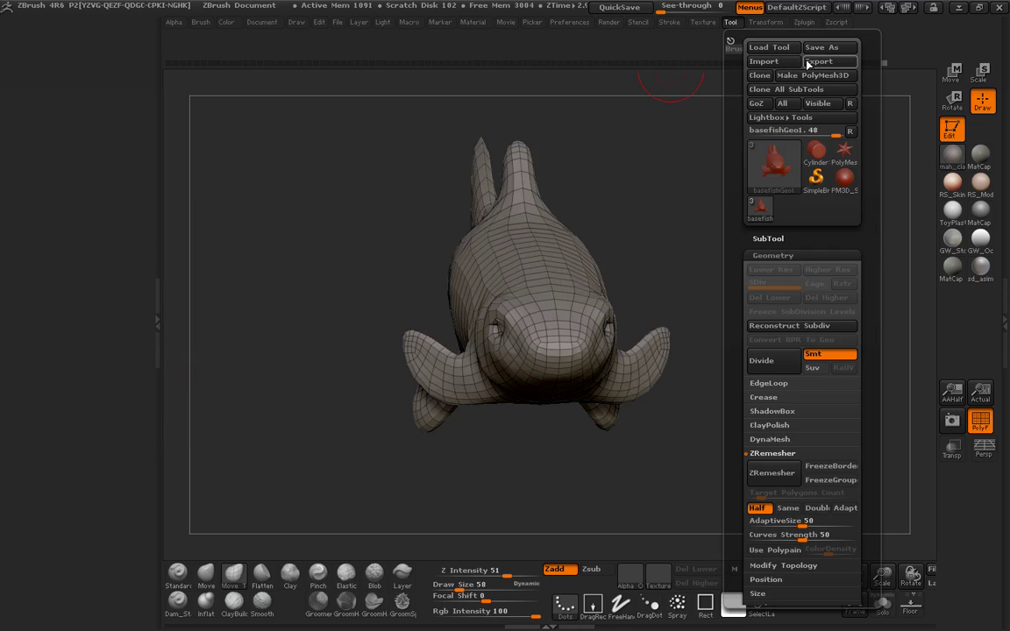
pyautogui.scroll(3, 87, 114)
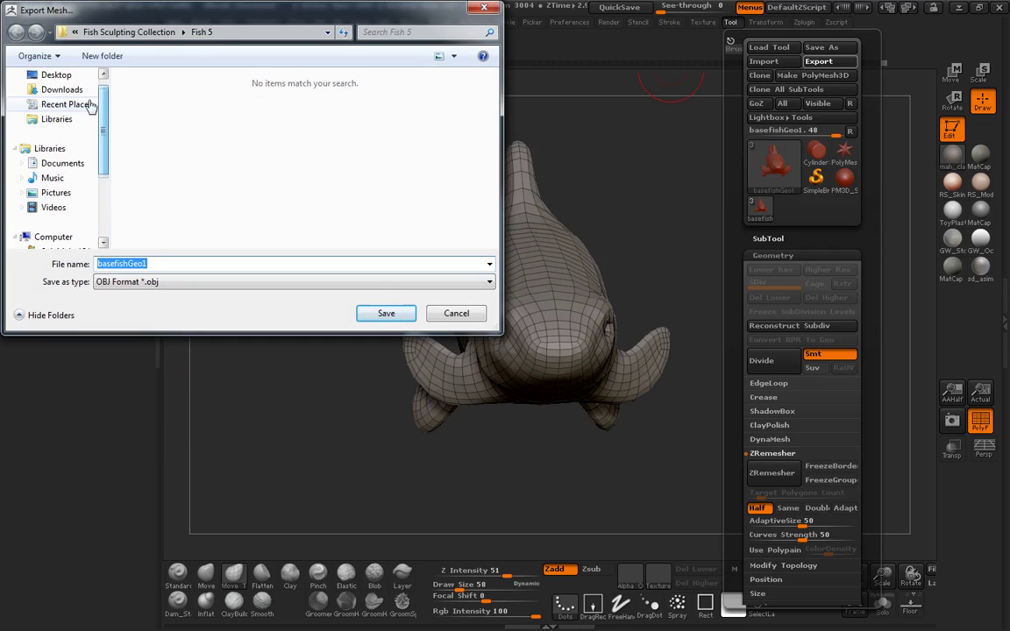
pyautogui.click(67, 78)
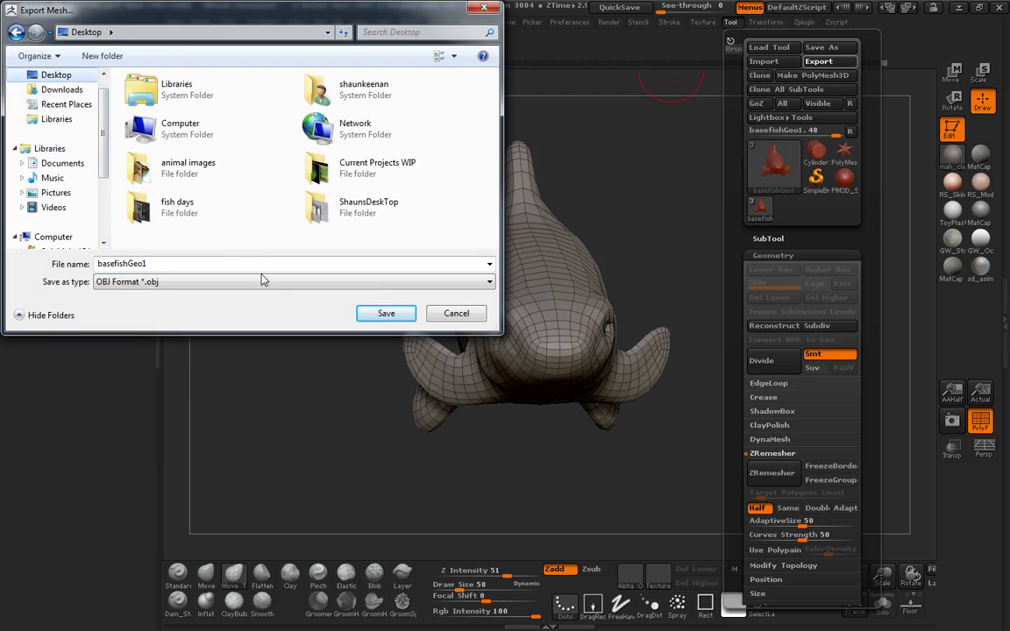
pyautogui.click(384, 313)
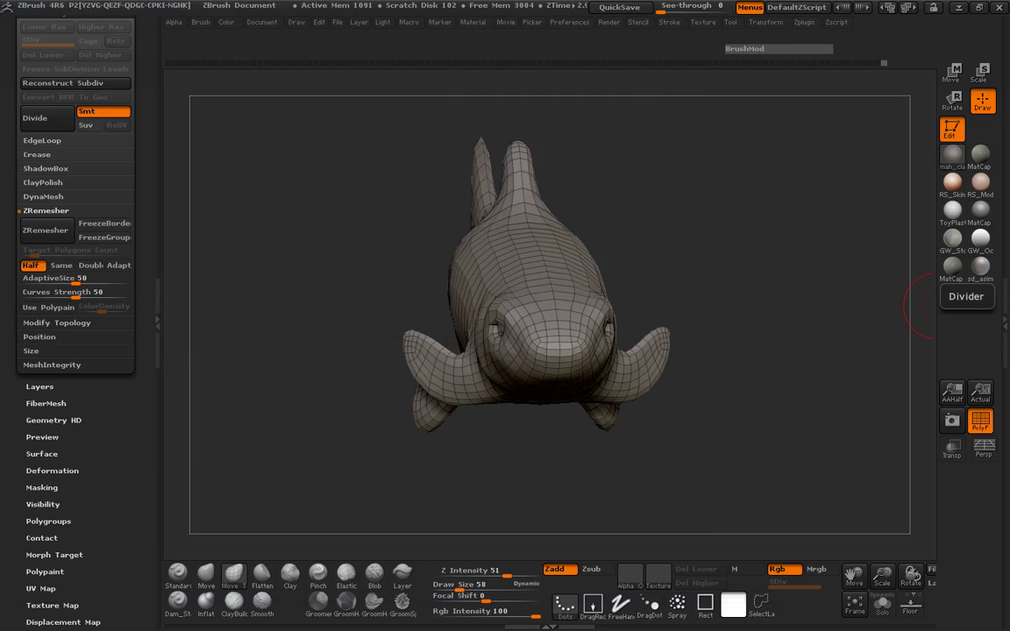
# Switch to Roadkill and load basefishGeo1.OBJ from the Desktop.
pyautogui.hotkey('alt', 'Tab')
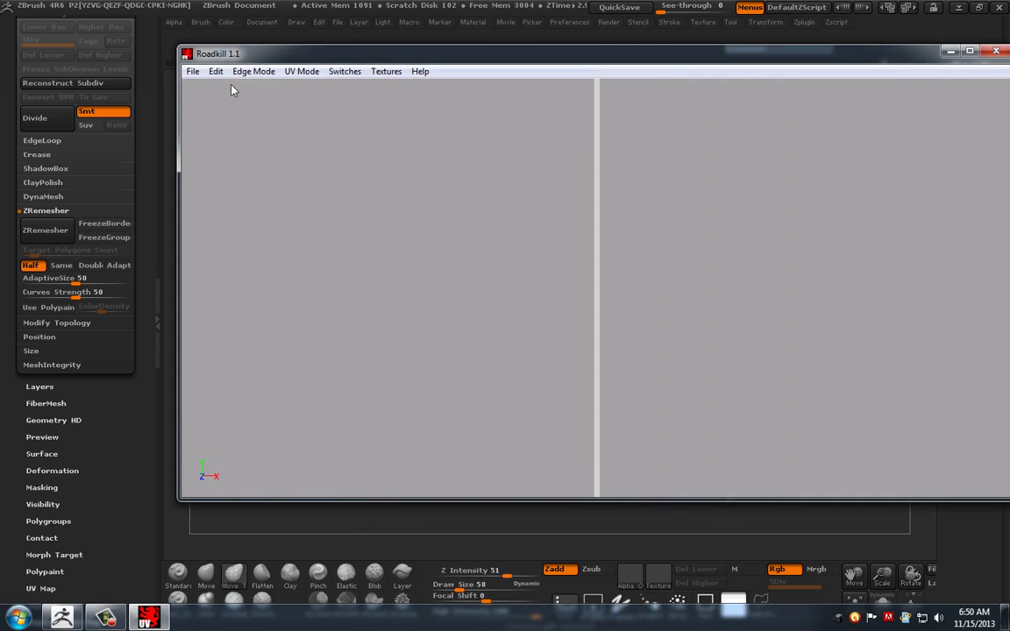
pyautogui.click(192, 71)
pyautogui.click(212, 87)
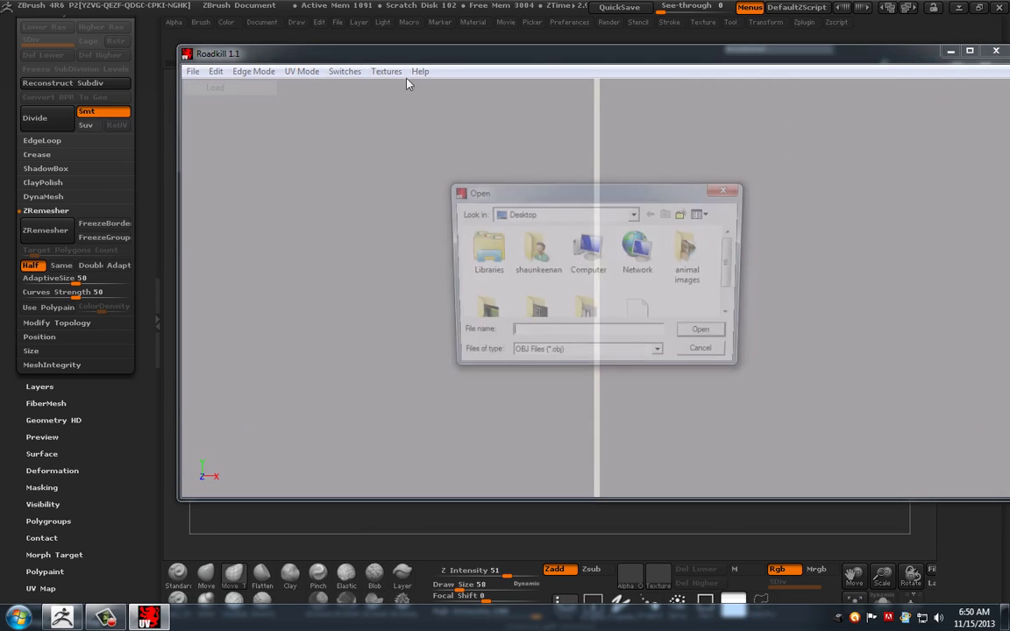
pyautogui.doubleClick(641, 307)
pyautogui.moveTo(686, 59); pyautogui.dragTo(652, 64)
# Select the edge loops along the fish's centre line and around its front fins as UV seams.
pyautogui.scroll(10, 386, 289)
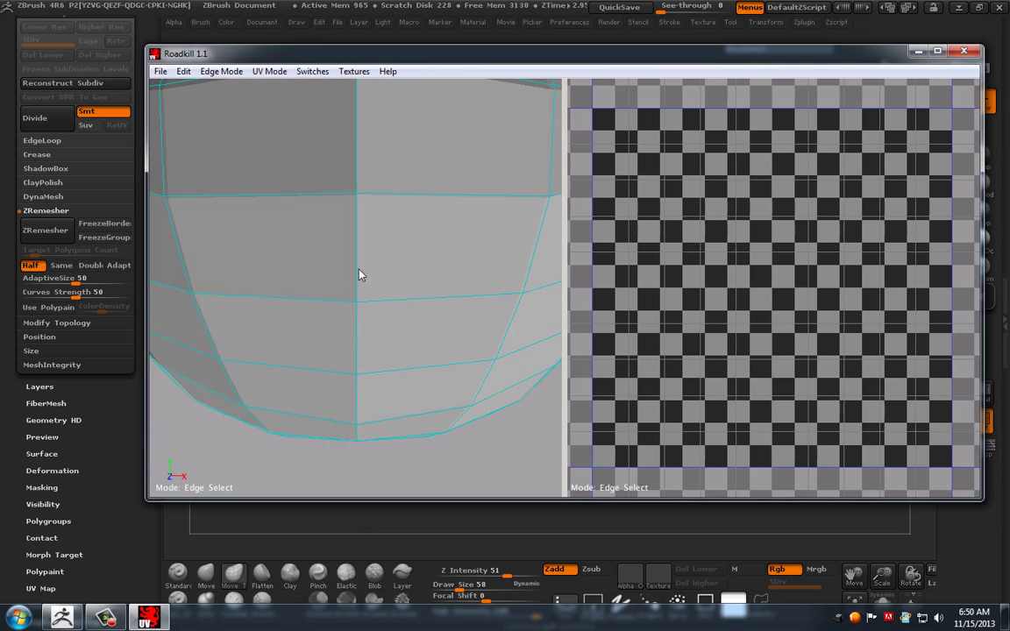
pyautogui.doubleClick(357, 275)
pyautogui.keyDown('alt'); pyautogui.moveTo(454, 270); pyautogui.dragTo(366, 275, button='right'); pyautogui.keyUp('alt')
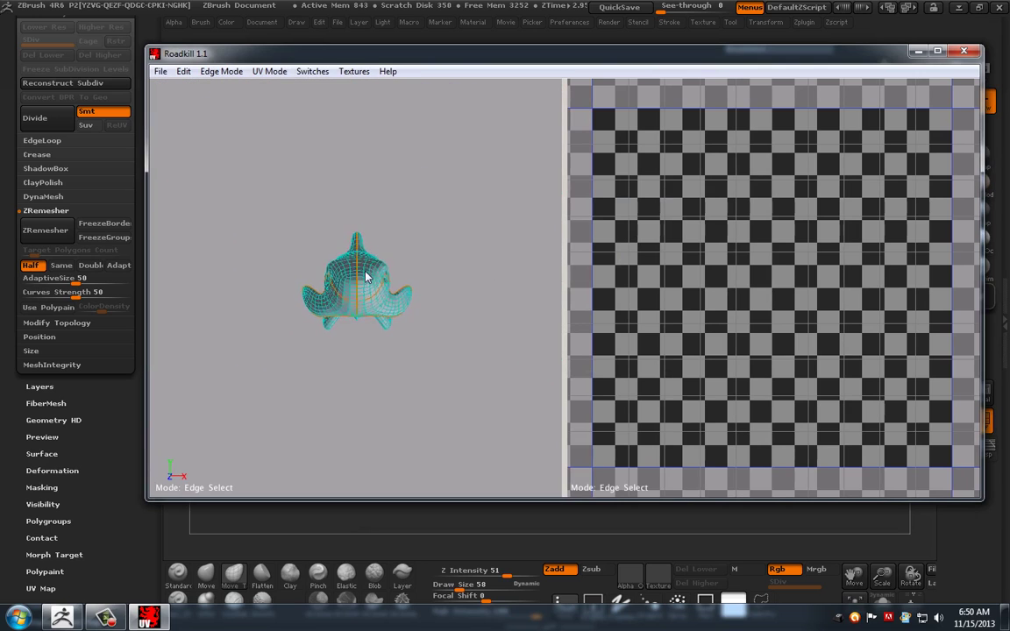
pyautogui.keyDown('alt'); pyautogui.moveTo(366, 274); pyautogui.dragTo(341, 256); pyautogui.keyUp('alt')
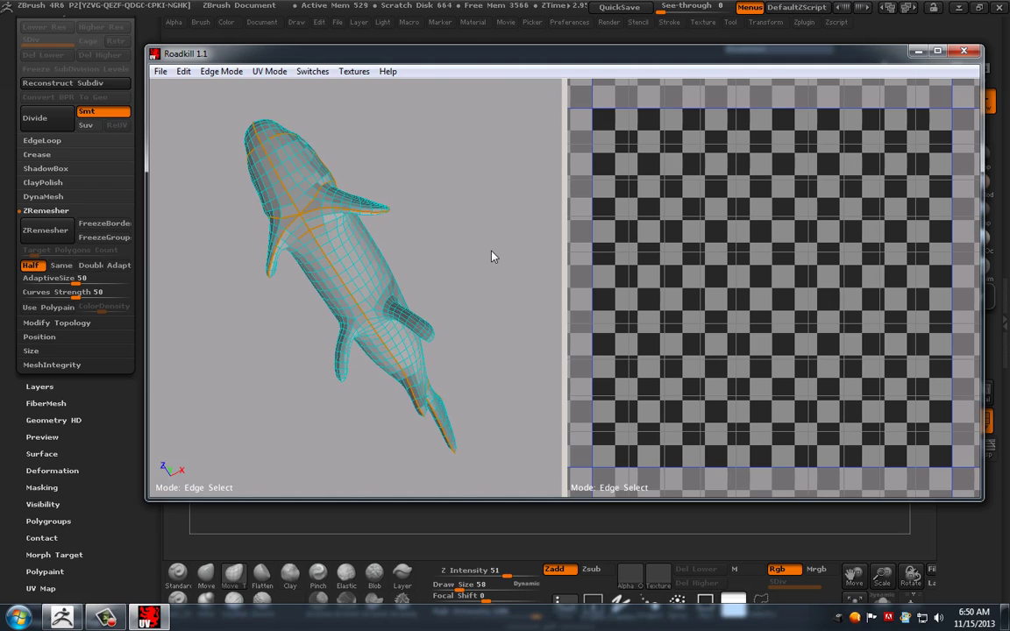
# Unwrap the fish's UVs along the selected seams and save the mesh before closing Roadkill.
pyautogui.press('space')
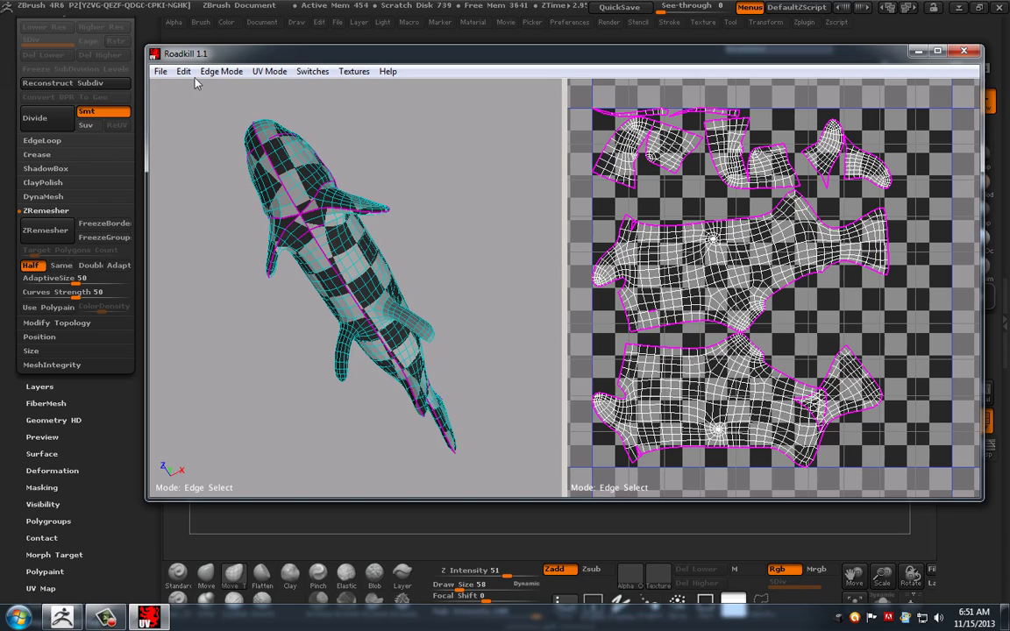
pyautogui.click(161, 71)
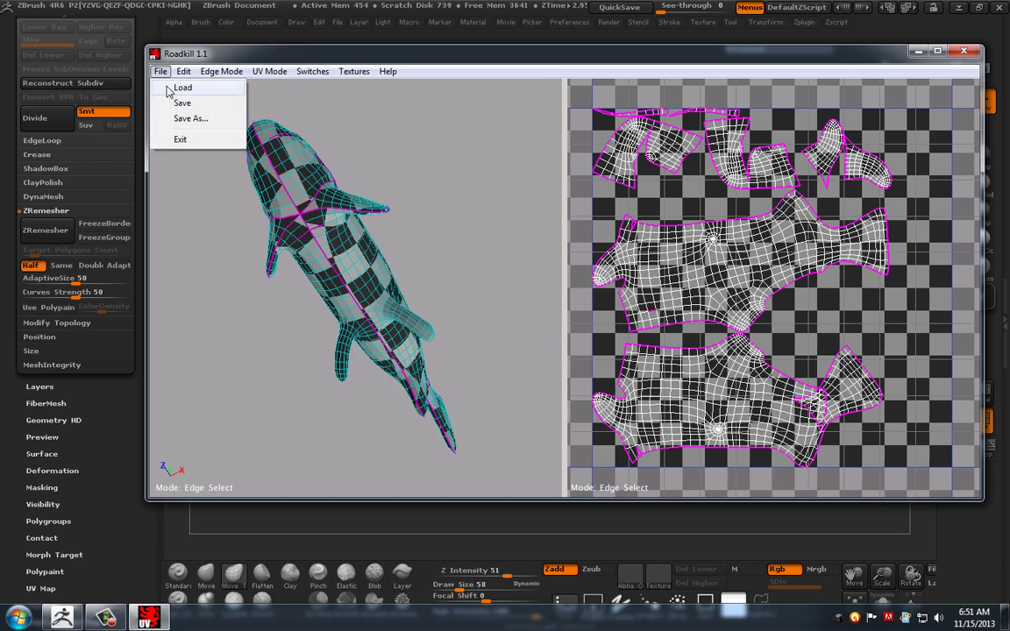
pyautogui.click(963, 51)
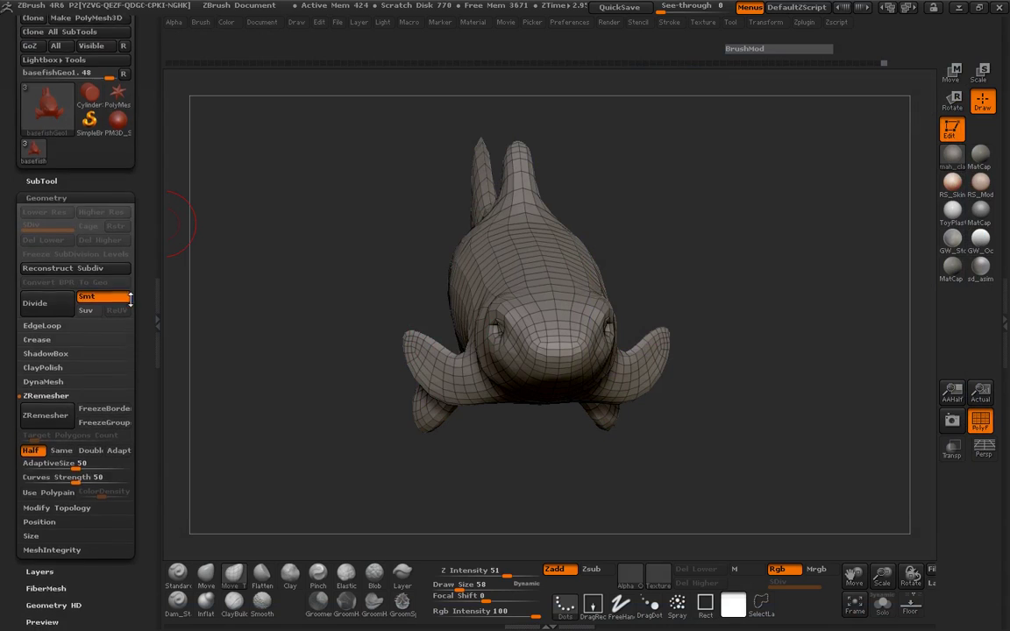
# Back in ZBrush, delete the remeshed basefishGeo1 subtool.
pyautogui.click(39, 182)
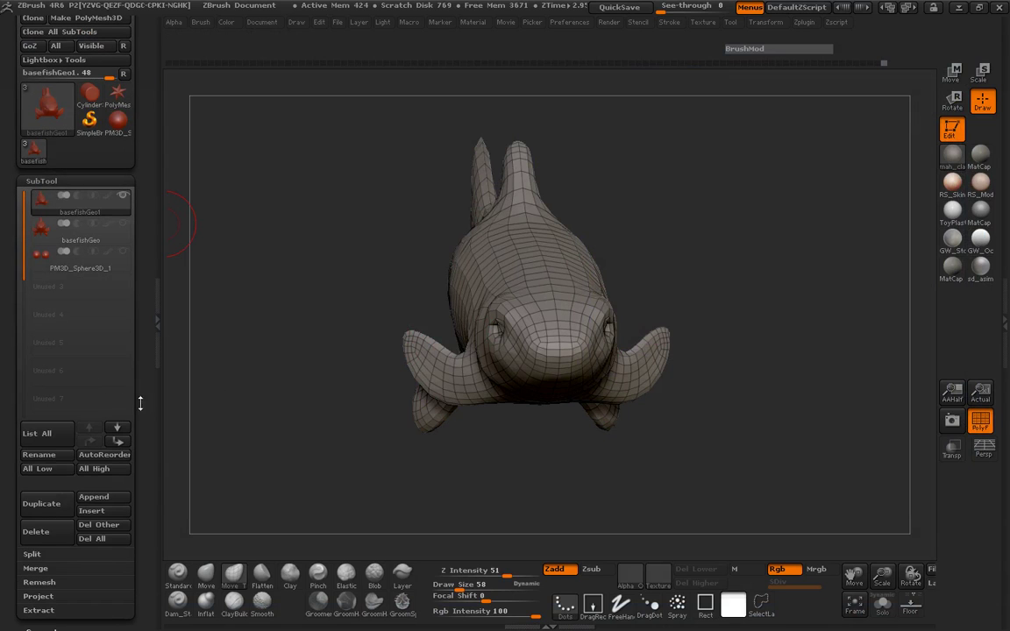
pyautogui.click(161, 367)
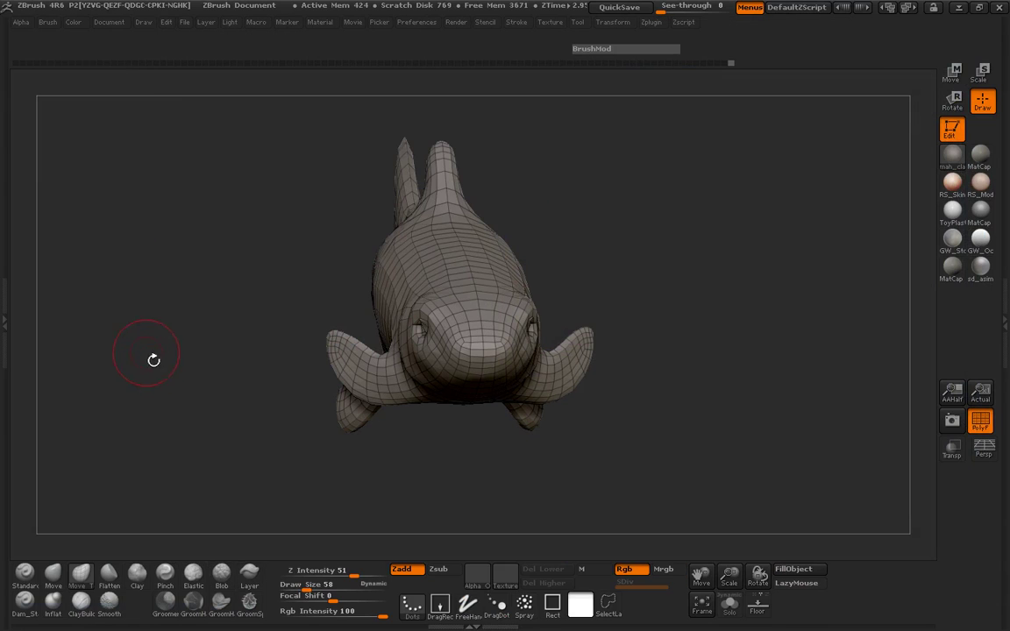
pyautogui.click(20, 324)
pyautogui.moveTo(149, 311); pyautogui.dragTo(145, 236)
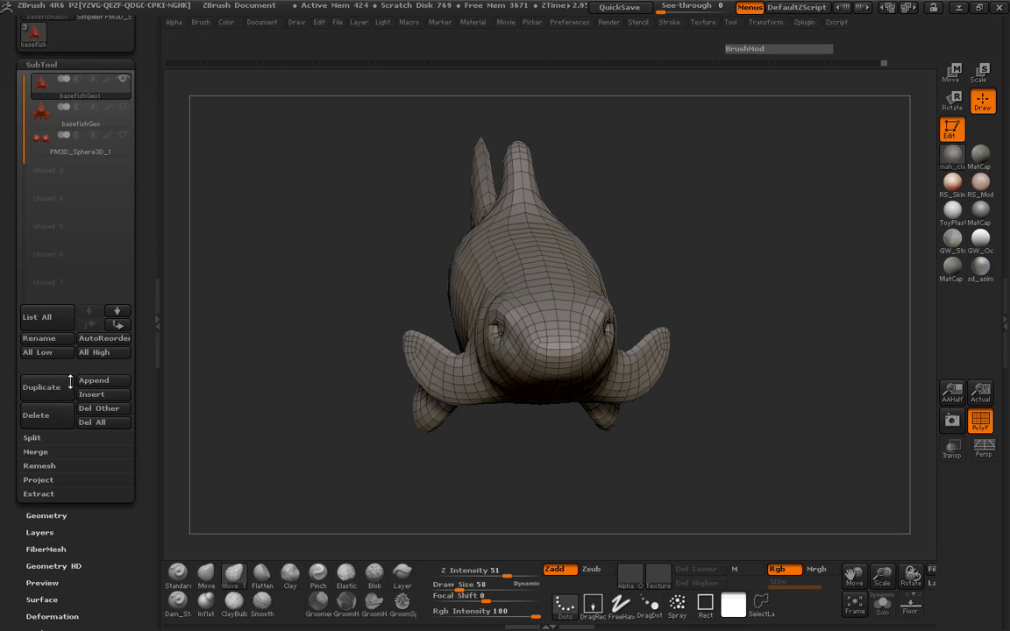
pyautogui.click(67, 416)
pyautogui.click(157, 440)
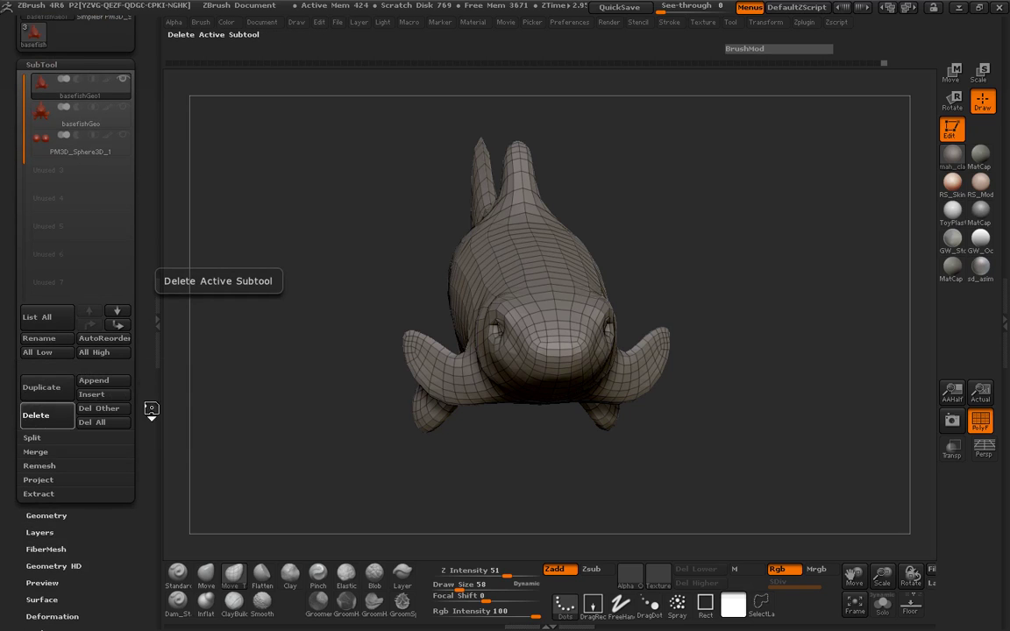
# Append a Sphere3D as a placeholder subtool and make it active.
pyautogui.click(104, 380)
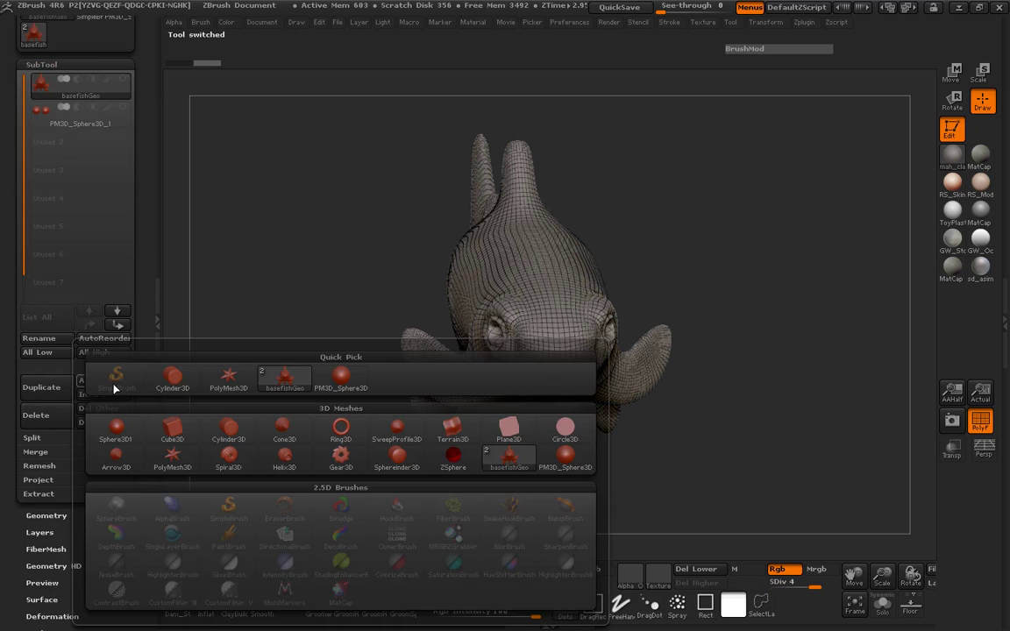
pyautogui.click(115, 406)
pyautogui.click(41, 141)
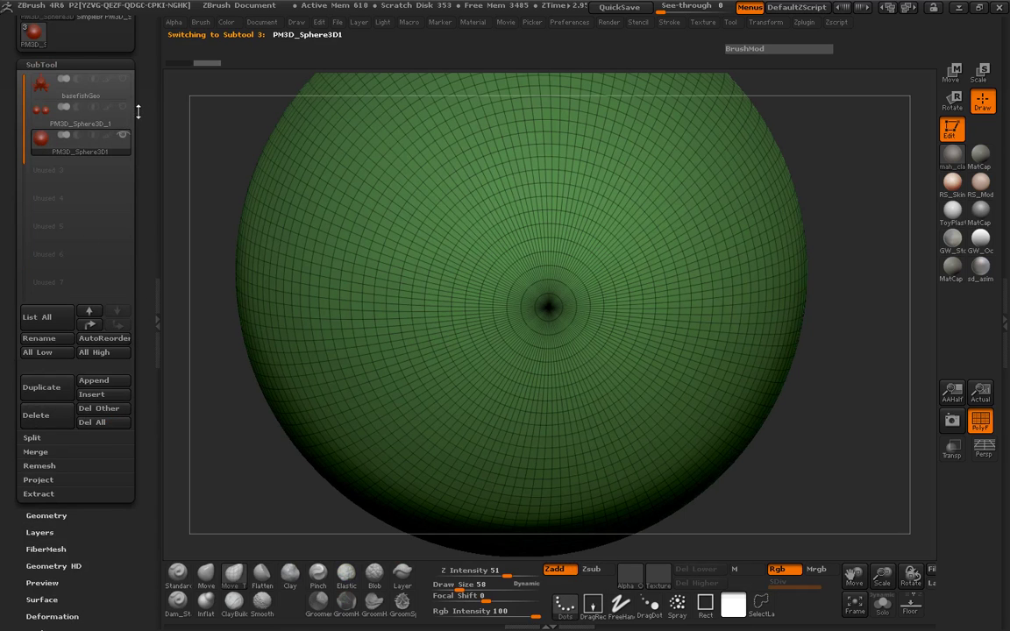
# Import basefishGeo1.OBJ from the Desktop into the placeholder sphere subtool.
pyautogui.scroll(5, 70, 123)
pyautogui.click(39, 97)
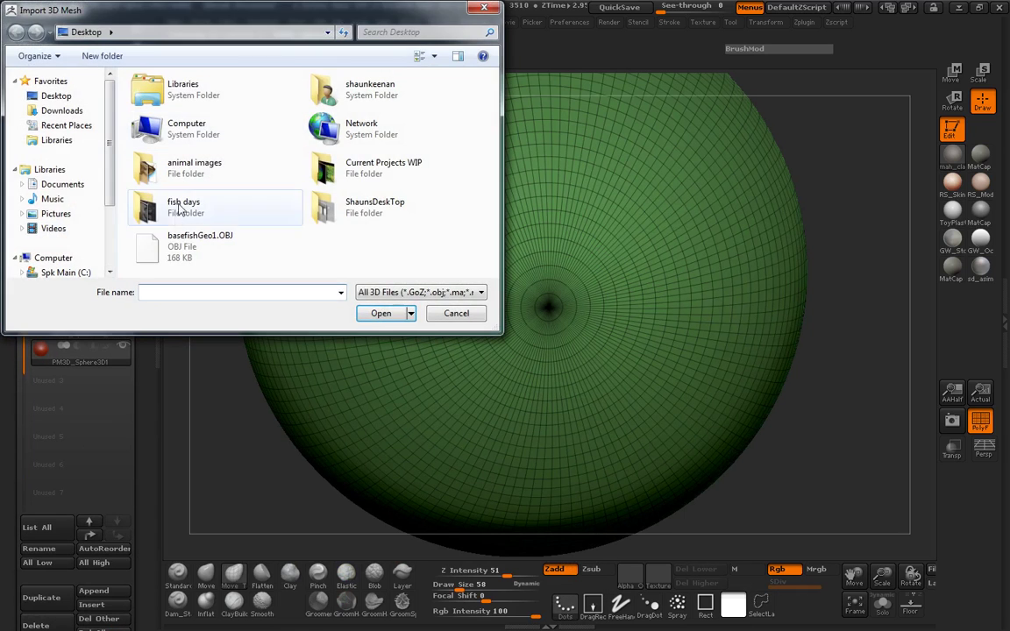
pyautogui.click(214, 235)
pyautogui.click(383, 313)
# Unwrap the imported basefishGeo1 mesh with UV Master, using Symmetry.
pyautogui.scroll(-3, 144, 413)
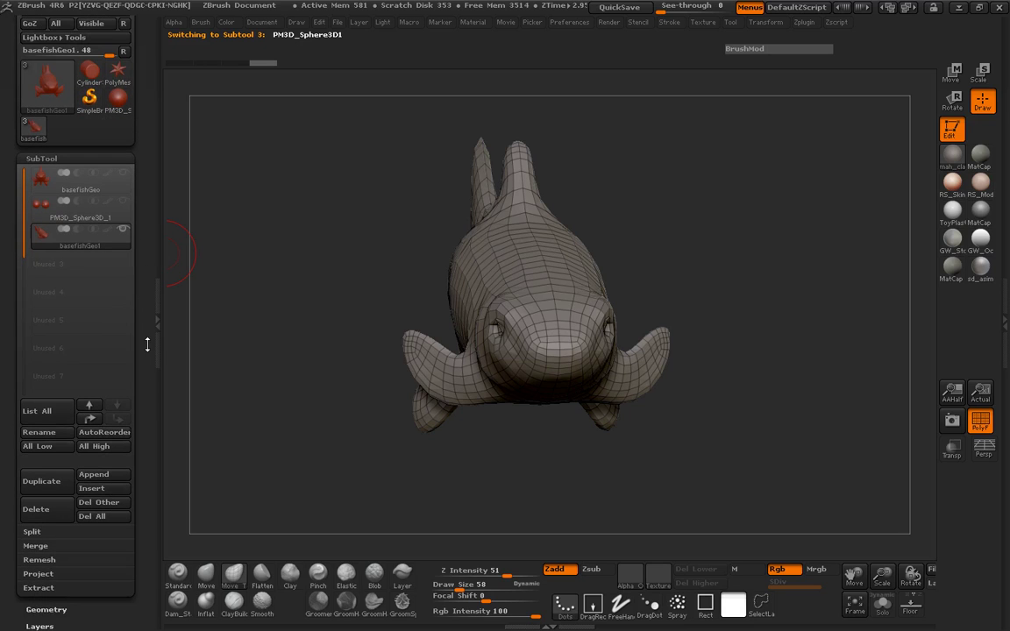
pyautogui.scroll(4, 62, 115)
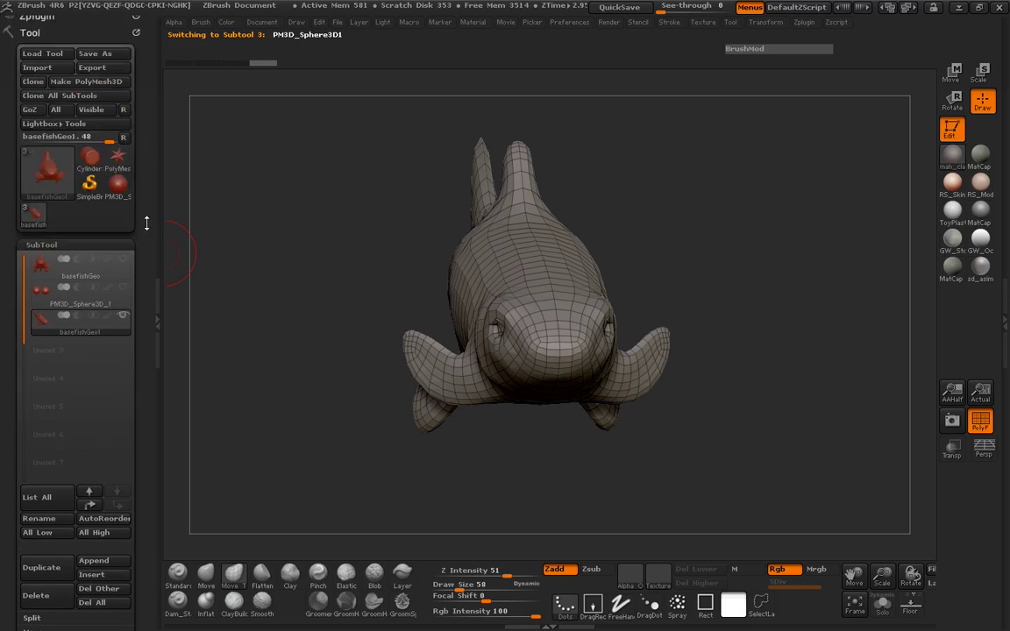
pyautogui.click(37, 91)
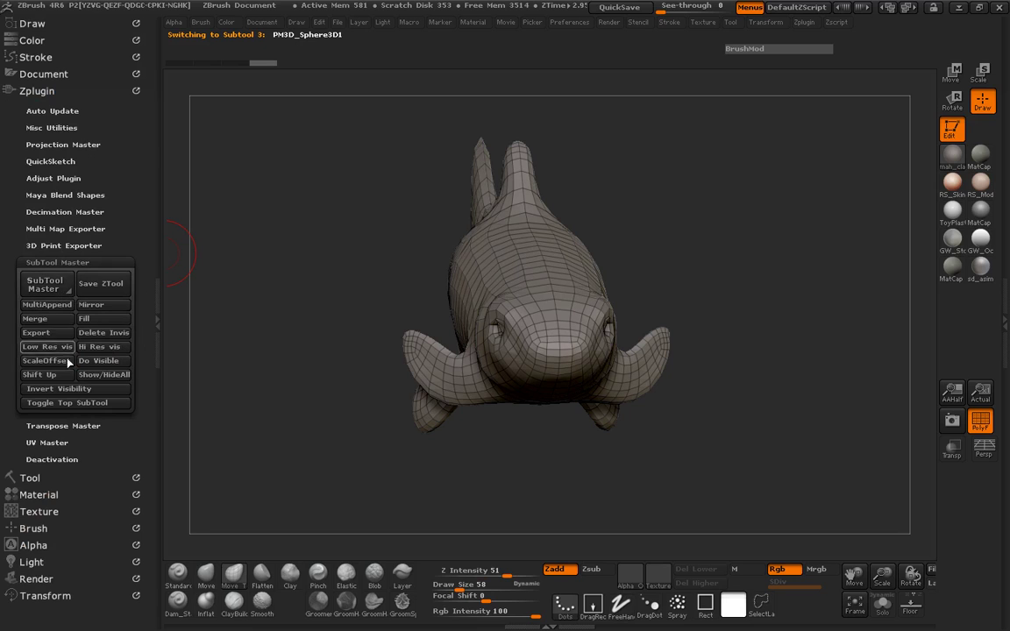
pyautogui.click(53, 442)
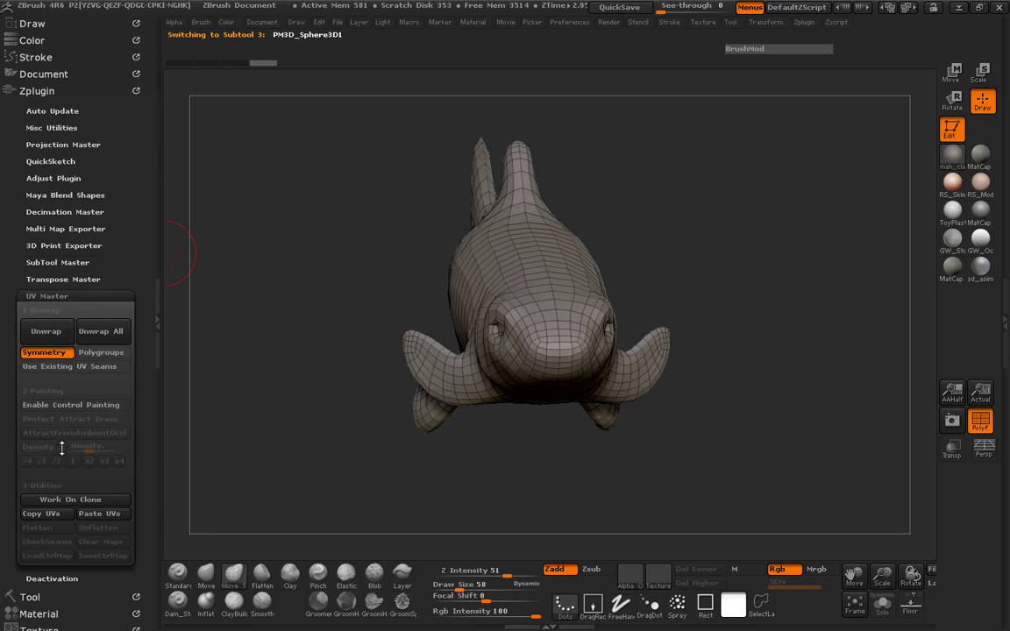
pyautogui.click(46, 330)
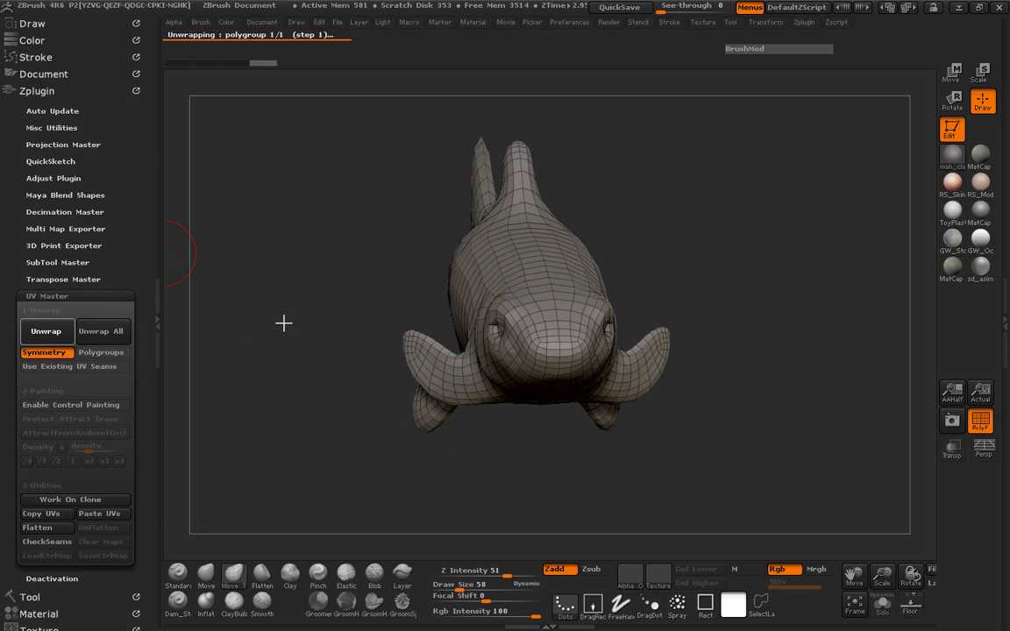
# Subdivide the basefishGeo1 subtool up to level 4 and choose the Move Topological brush.
pyautogui.click(40, 93)
pyautogui.click(33, 108)
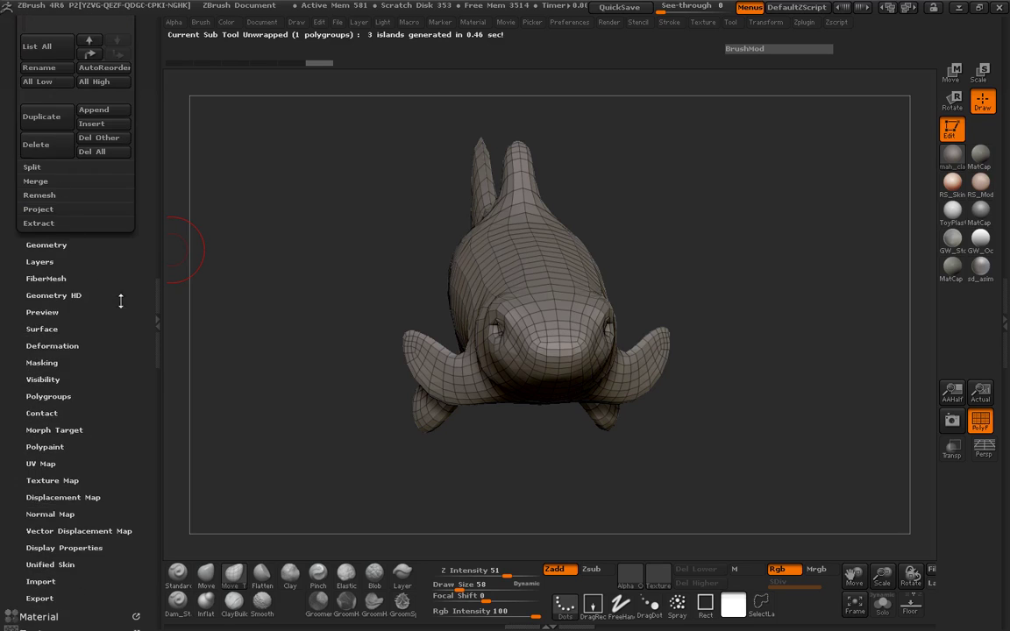
pyautogui.moveTo(121, 301); pyautogui.dragTo(122, 422)
pyautogui.hotkey('ctrl', 'd')
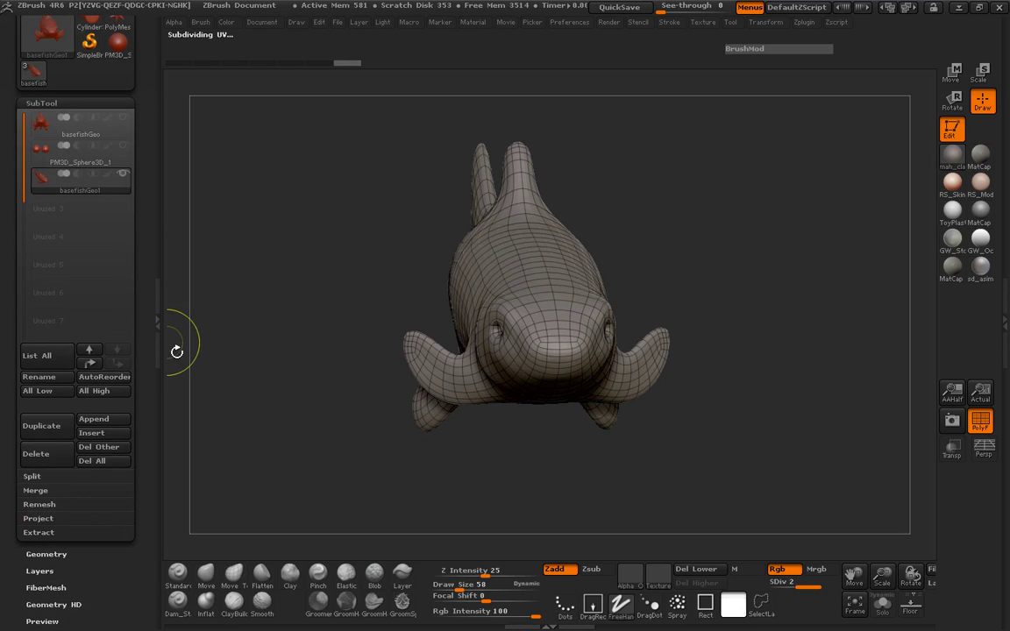
pyautogui.hotkey('ctrl', 'd')
pyautogui.press('b')
pyautogui.press('m')
pyautogui.press('t')
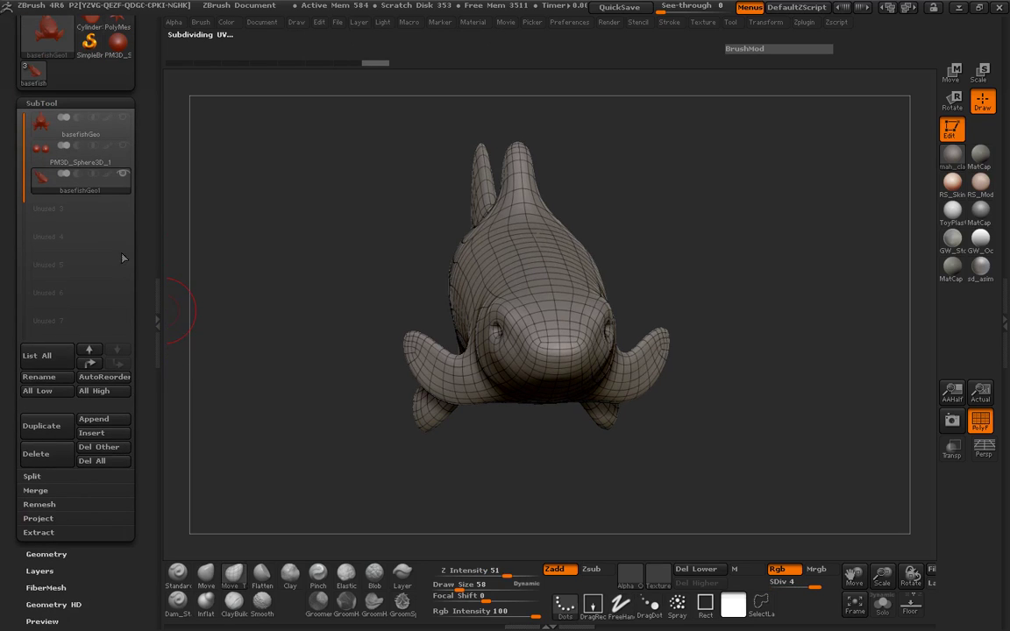
# Move basefishGeo1 to the top of the subtool list, show basefishGeo below it, and keep basefishGeo1 active.
pyautogui.click(91, 350)
pyautogui.click(90, 350)
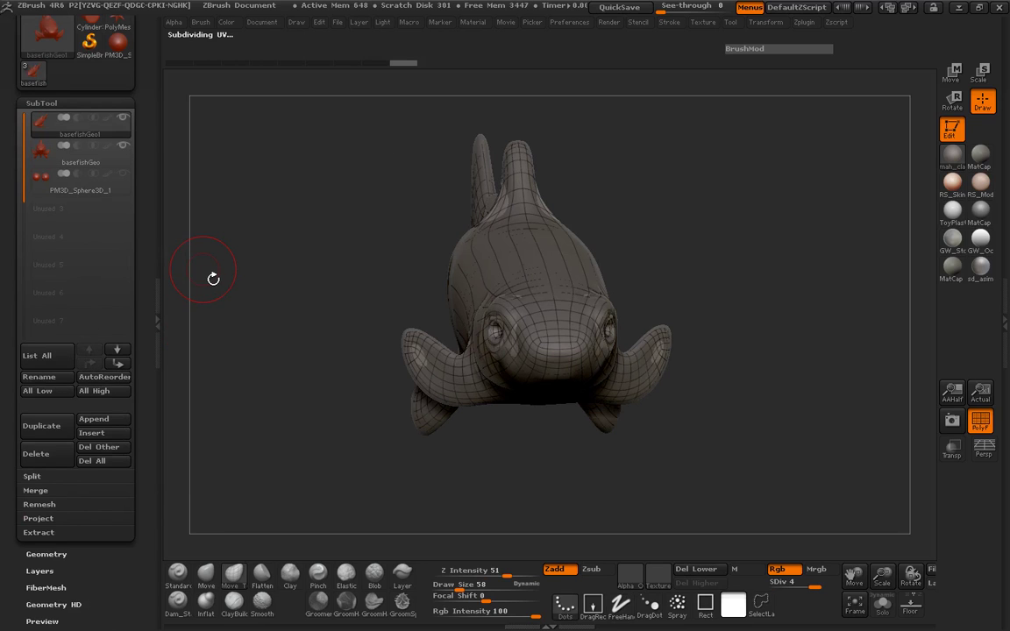
pyautogui.click(61, 156)
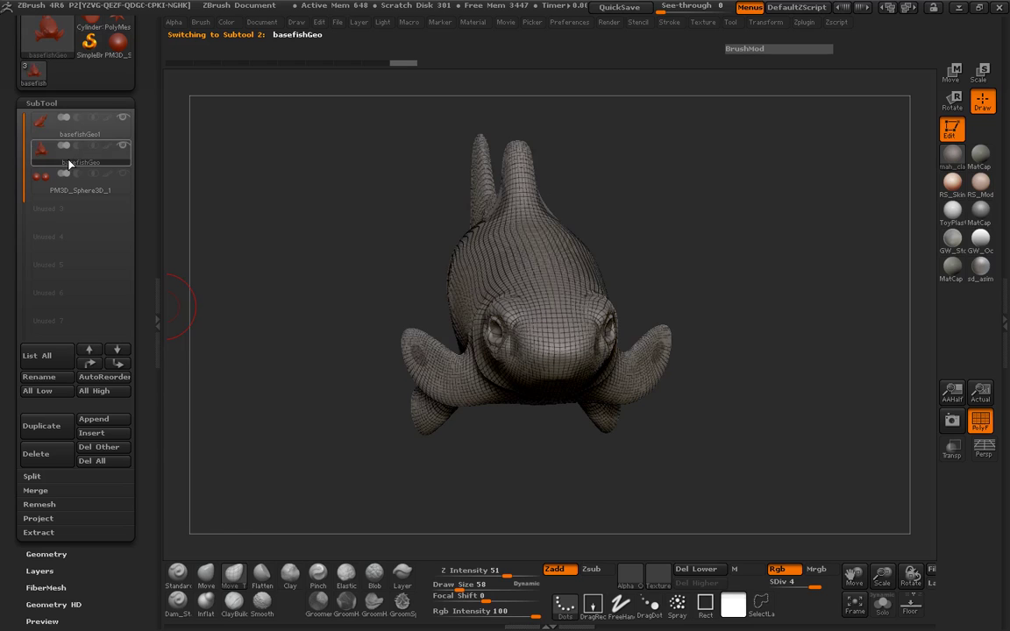
pyautogui.click(72, 127)
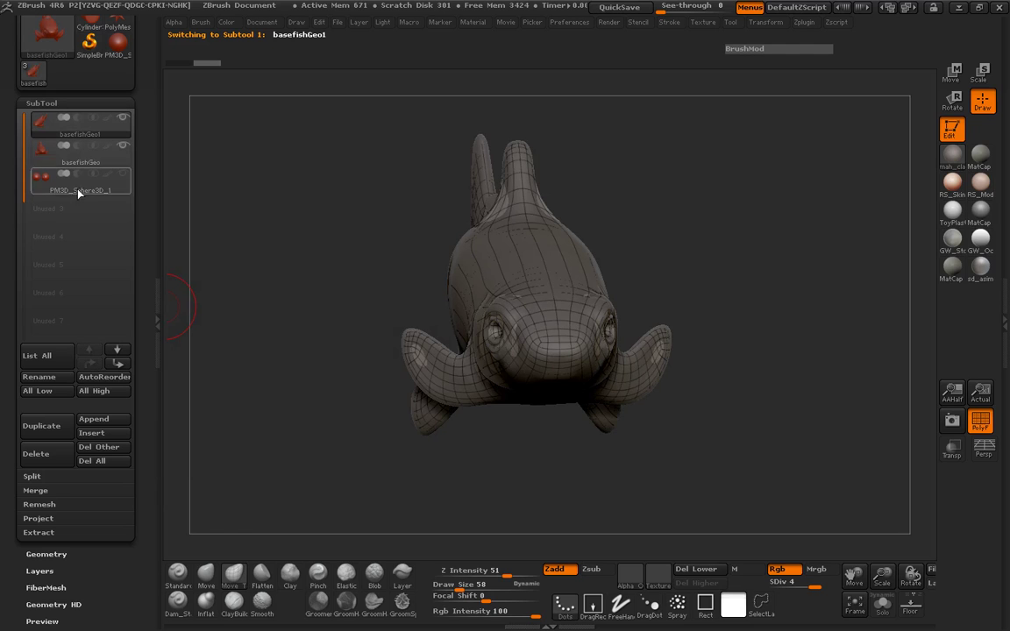
# Project the original basefishGeo sculpt onto basefishGeo1 with a projection distance of 0.1, and hide basefishGeo.
pyautogui.scroll(-3, 132, 335)
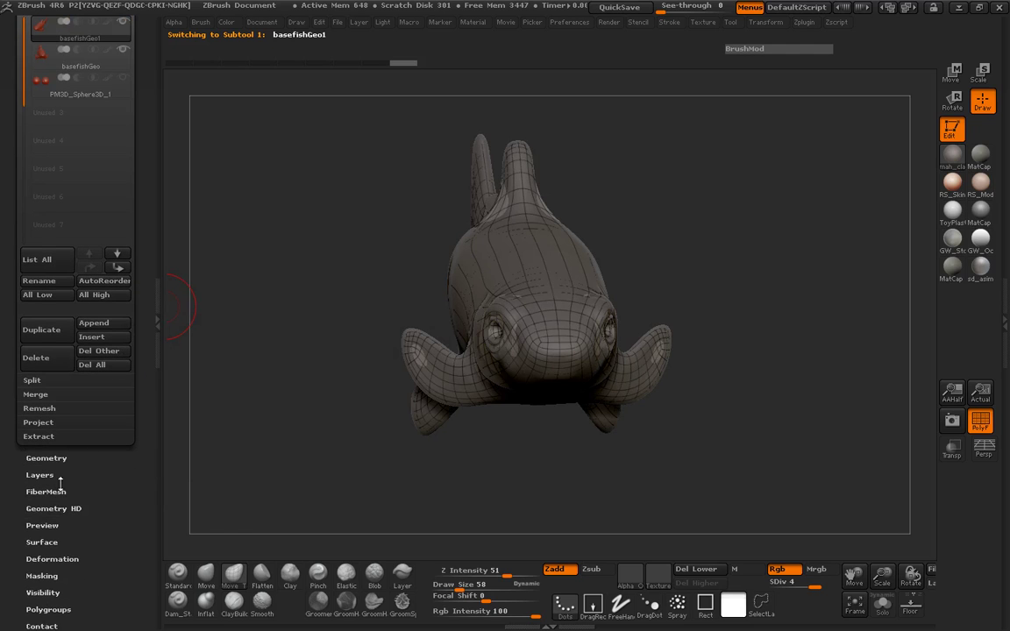
pyautogui.click(39, 422)
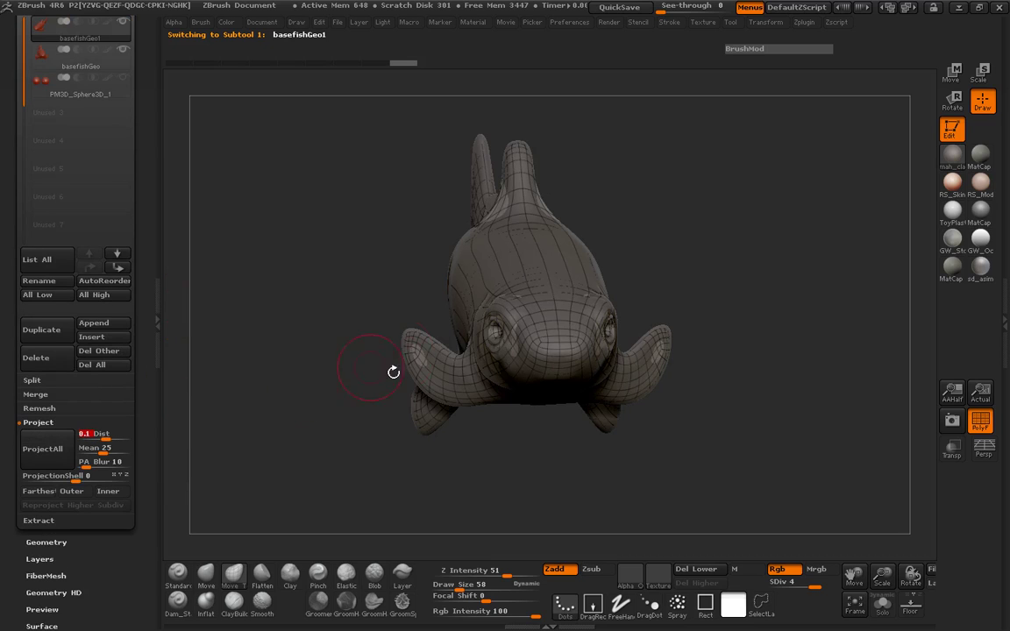
pyautogui.click(42, 449)
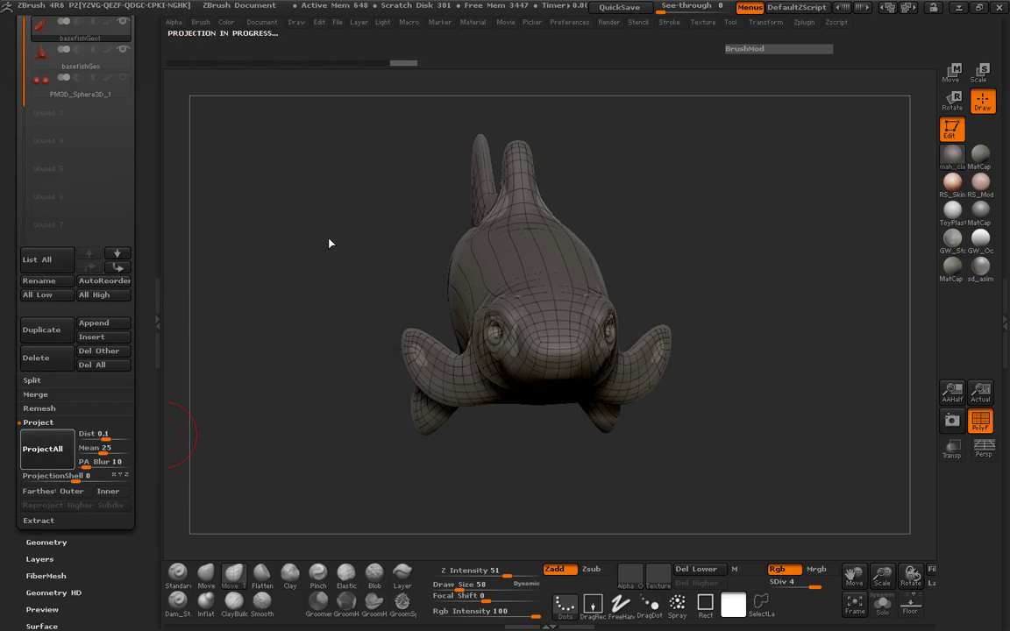
pyautogui.click(126, 55)
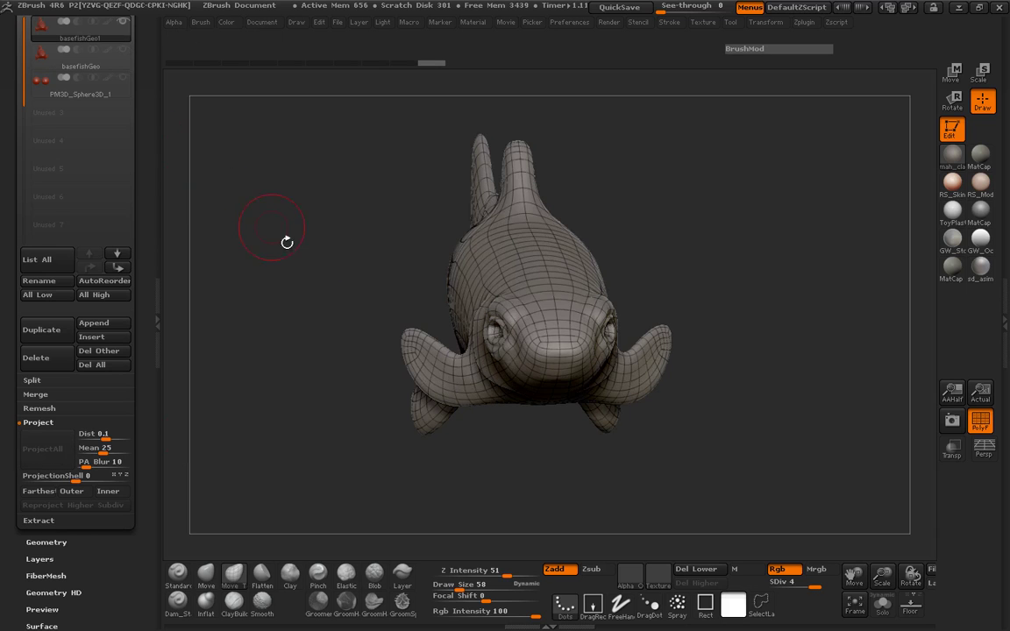
# Set basefishGeo1 to subdivision level 3 and delete its lower subdivision levels.
pyautogui.moveTo(287, 241); pyautogui.dragTo(538, 175)
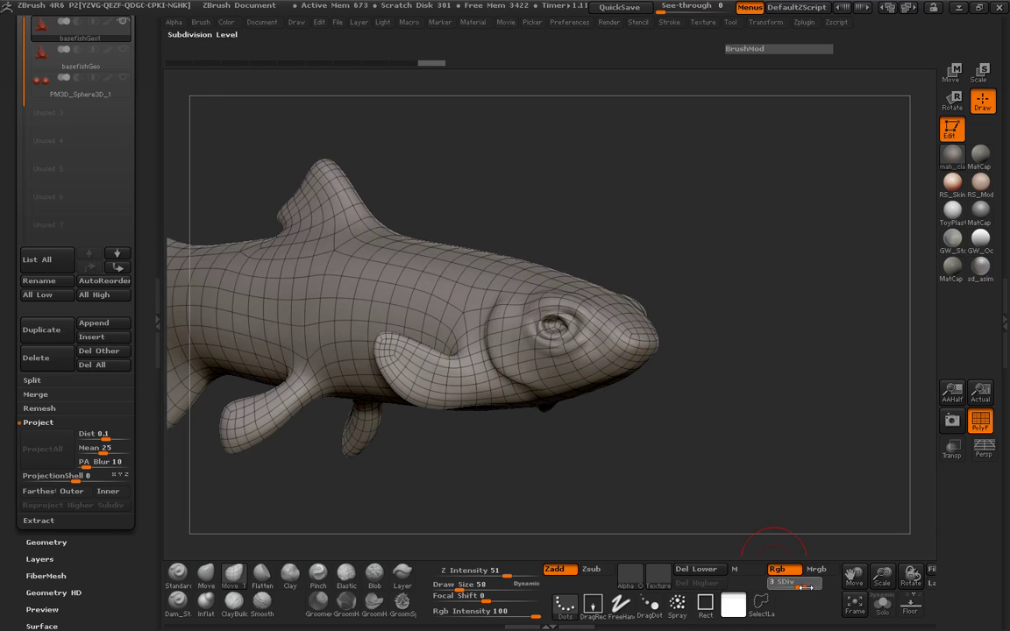
pyautogui.moveTo(766, 516); pyautogui.dragTo(142, 118)
pyautogui.click(53, 351)
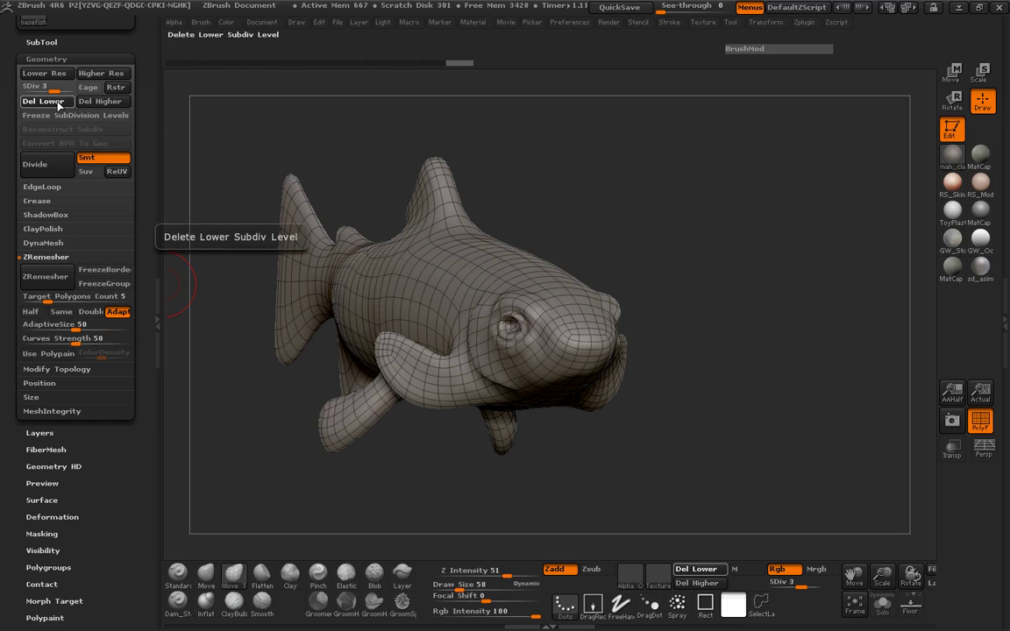
pyautogui.click(48, 101)
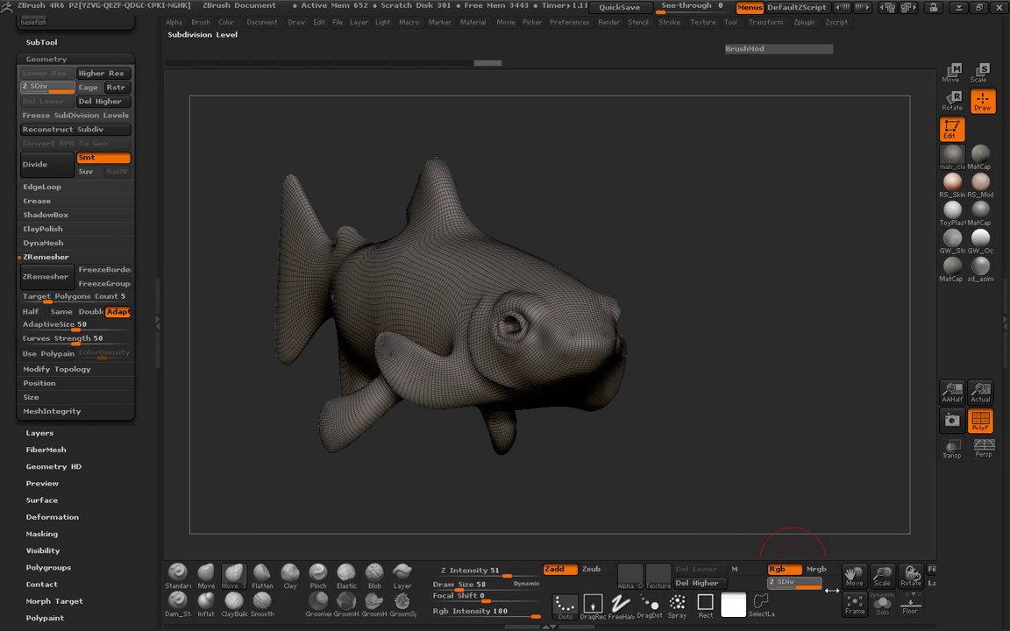
# Raise basefishGeo1 to subdivision level 2 and turn off the polyframe wireframe display.
pyautogui.hotkey('ctrl', 'd')
pyautogui.moveTo(692, 389)
pyautogui.mouseDown()
pyautogui.moveTo(407, 406)
pyautogui.moveTo(653, 423)
pyautogui.mouseUp()
pyautogui.click(973, 425)
pyautogui.keyDown('alt'); pyautogui.moveTo(393, 302); pyautogui.dragTo(321, 303); pyautogui.keyUp('alt')
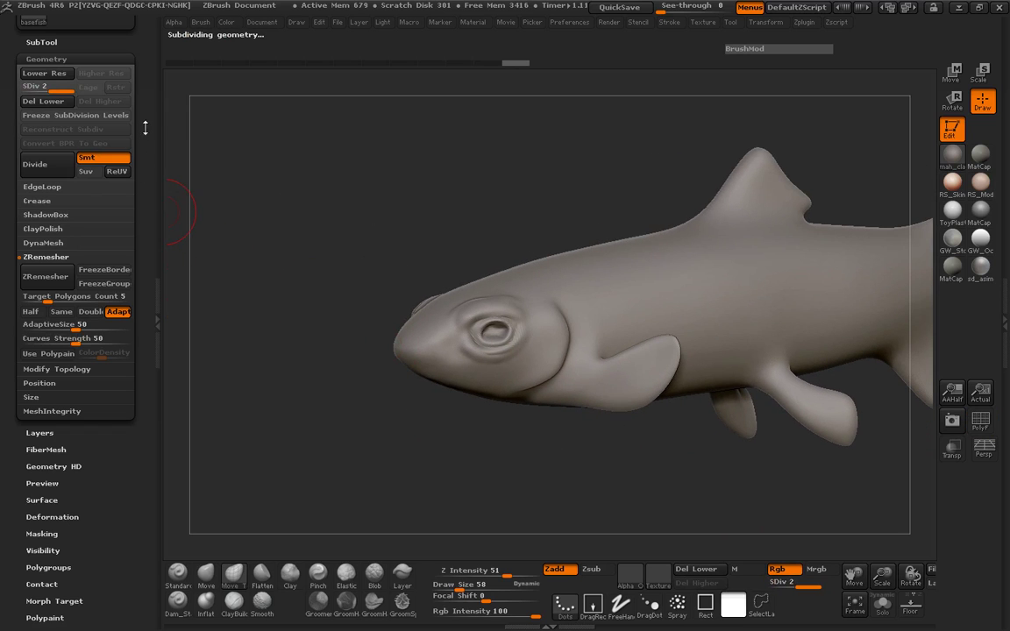
# Show the PM3D_Sphere3D_1 eye subtool and collapse the tool tray to enlarge the canvas.
pyautogui.moveTo(145, 128); pyautogui.dragTo(145, 225)
pyautogui.click(43, 277)
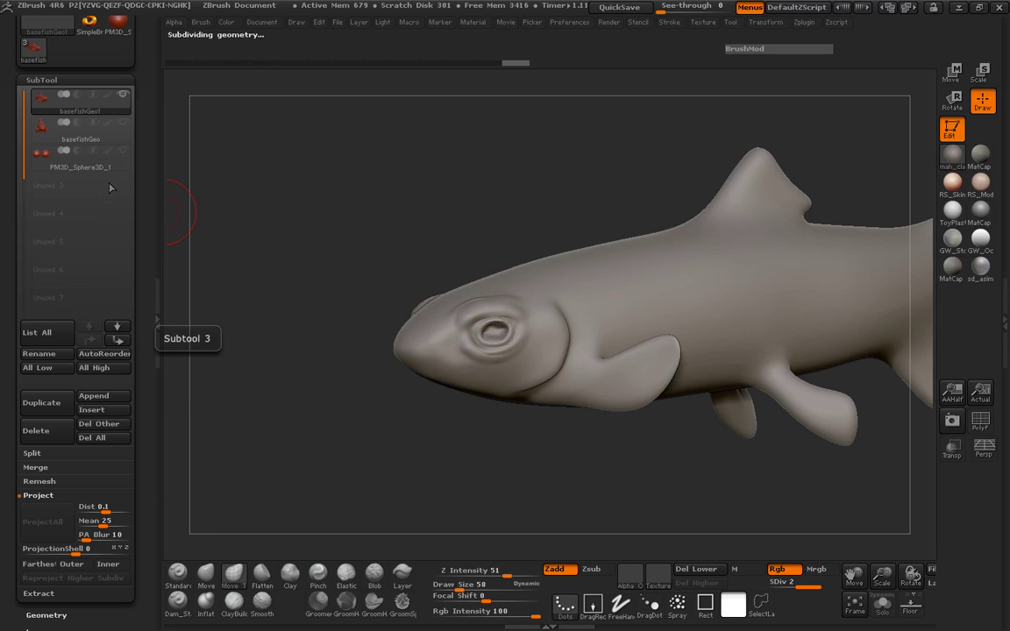
pyautogui.click(159, 322)
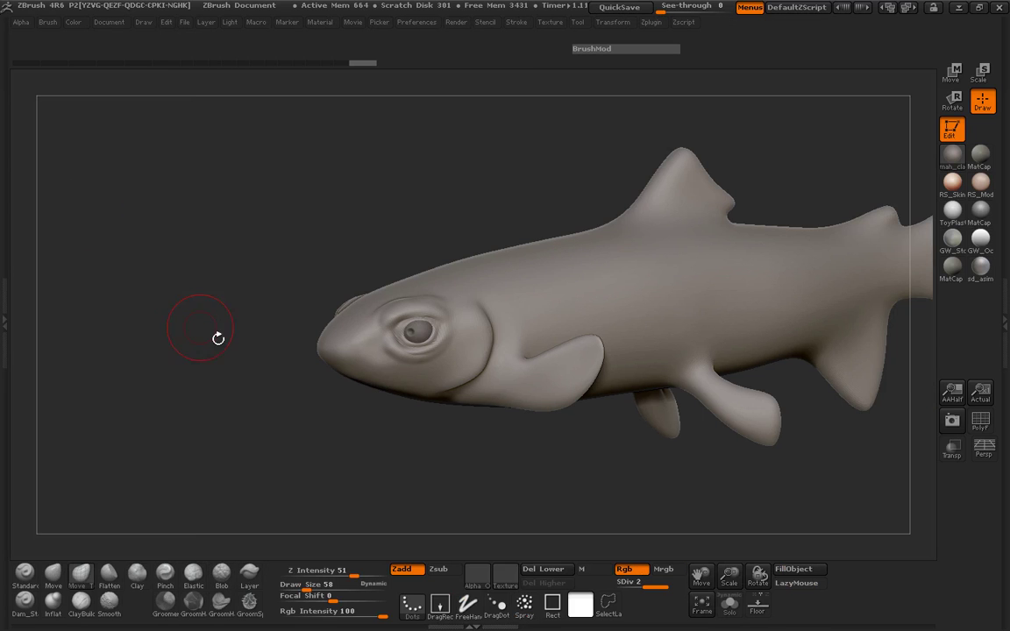
pyautogui.moveTo(219, 339)
pyautogui.keyDown('alt'); pyautogui.mouseDown()
pyautogui.moveTo(233, 341)
pyautogui.moveTo(188, 343)
pyautogui.moveTo(232, 248)
pyautogui.moveTo(349, 332)
pyautogui.moveTo(403, 253)
pyautogui.mouseUp(); pyautogui.keyUp('alt')
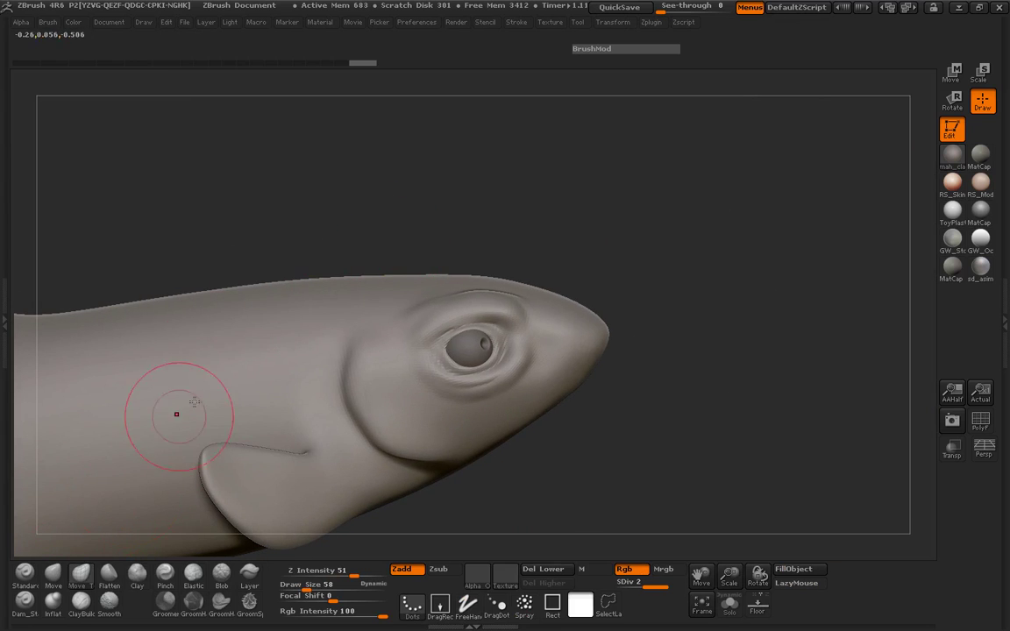
# Try to reshape the fish's back behind the head with the Move Topological brush at draw size 120.
pyautogui.press('space')
pyautogui.click(232, 313)
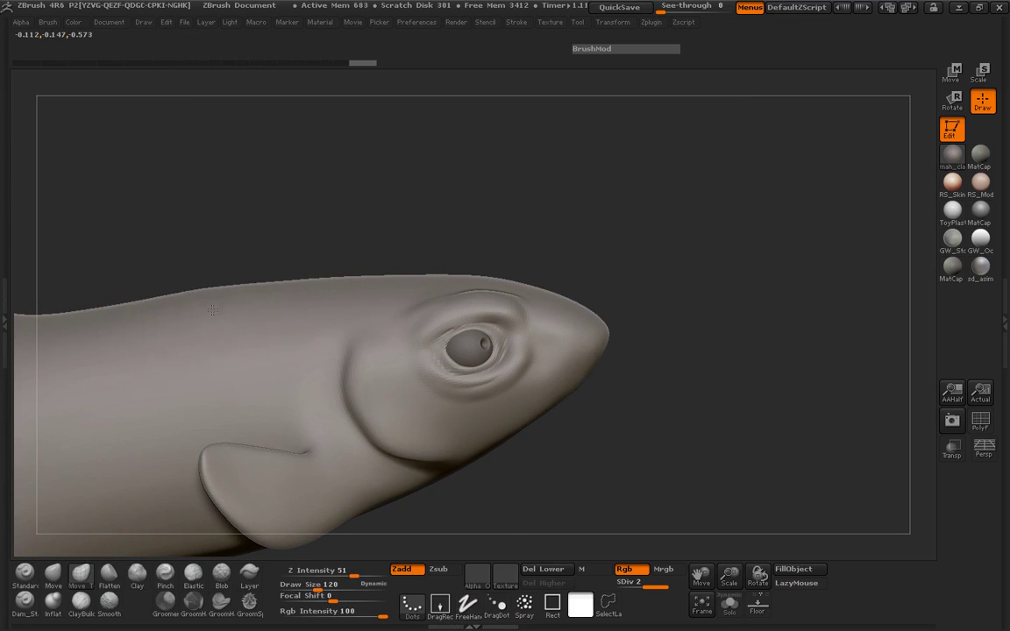
pyautogui.moveTo(218, 322)
pyautogui.mouseDown()
pyautogui.moveTo(215, 268)
pyautogui.moveTo(218, 290)
pyautogui.mouseUp()
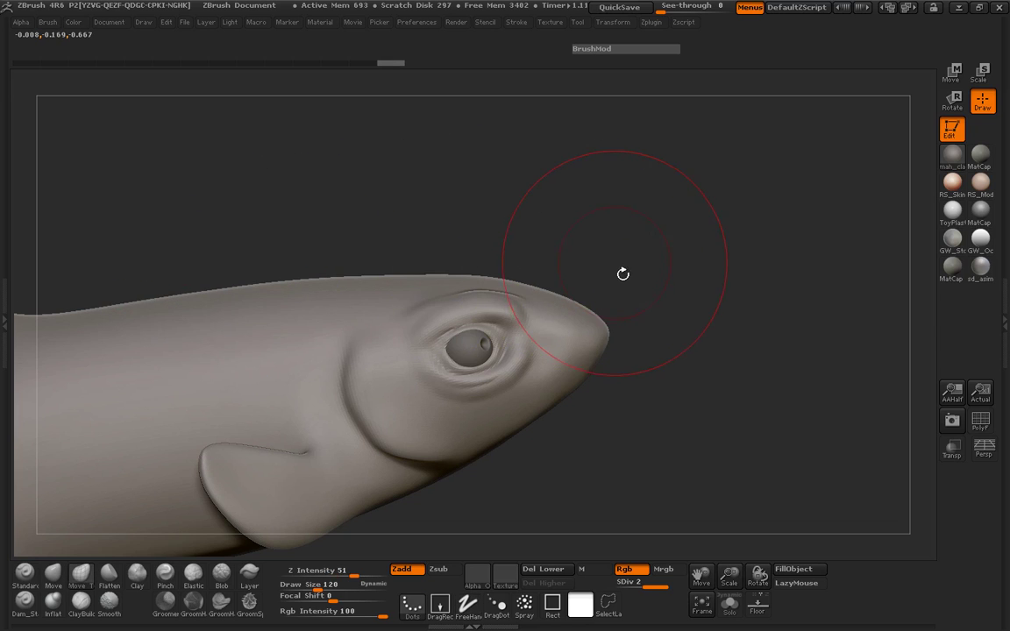
pyautogui.moveTo(622, 273)
pyautogui.mouseDown()
pyautogui.moveTo(526, 236)
pyautogui.moveTo(223, 254)
pyautogui.moveTo(457, 217)
pyautogui.moveTo(324, 178)
pyautogui.moveTo(250, 198)
pyautogui.moveTo(260, 269)
pyautogui.moveTo(242, 251)
pyautogui.mouseUp()
# Try to adjust the fish's head with the Move Topological brush at draw sizes 101 and 76.
pyautogui.press('space')
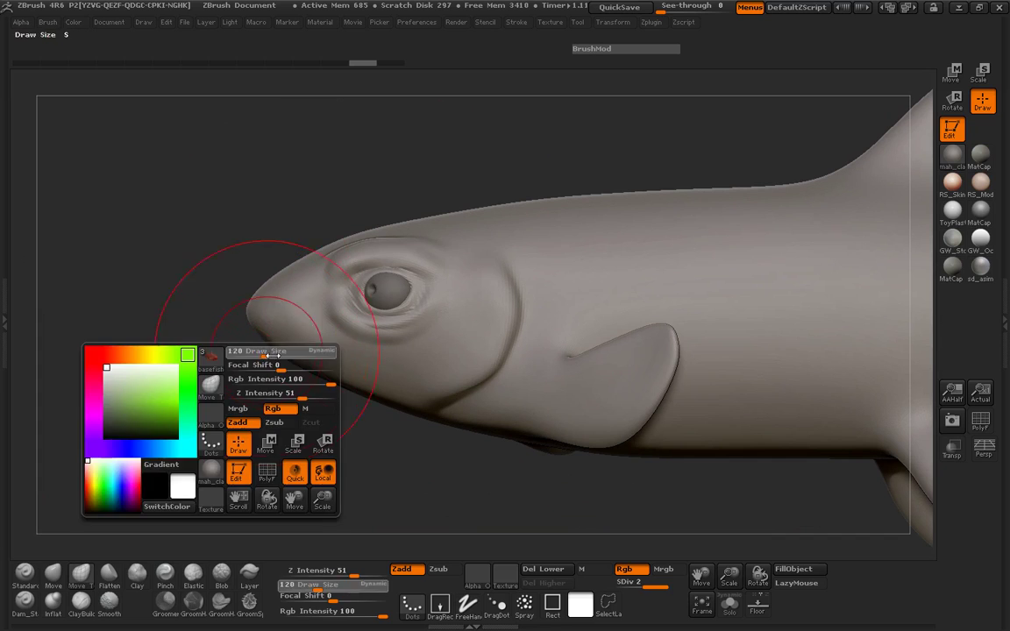
pyautogui.moveTo(268, 351); pyautogui.dragTo(257, 405)
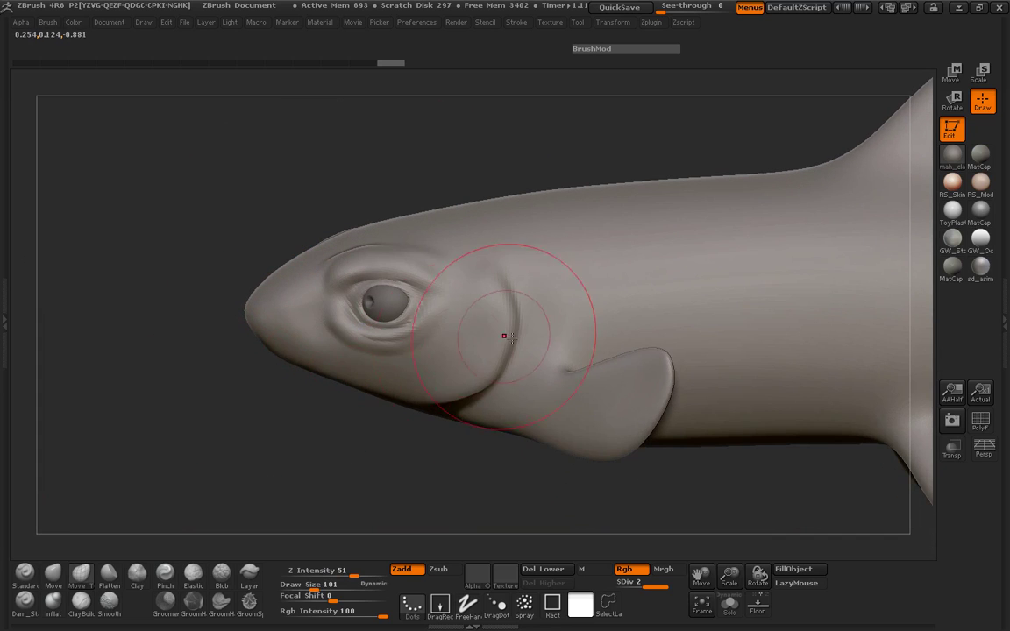
pyautogui.press('space')
pyautogui.moveTo(513, 334); pyautogui.dragTo(505, 333)
pyautogui.moveTo(221, 379)
pyautogui.mouseDown()
pyautogui.moveTo(316, 339)
pyautogui.moveTo(294, 343)
pyautogui.mouseUp()
pyautogui.press('space')
pyautogui.moveTo(99, 344); pyautogui.dragTo(31, 355)
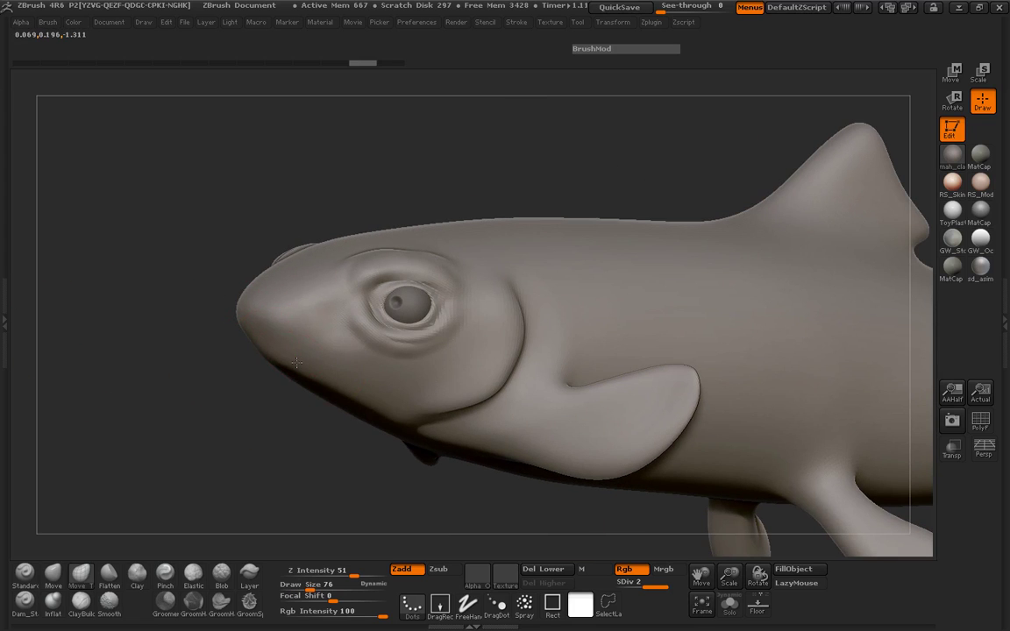
pyautogui.moveTo(232, 350); pyautogui.dragTo(210, 353)
# Mask a curved strip just behind the gill cover at draw size 21 and invert the mask.
pyautogui.press('space')
pyautogui.moveTo(480, 308); pyautogui.dragTo(471, 313)
pyautogui.keyDown('ctrl'); pyautogui.moveTo(526, 263); pyautogui.dragTo(526, 351); pyautogui.keyUp('ctrl')
pyautogui.hotkey('ctrl', 'z')
pyautogui.press('space')
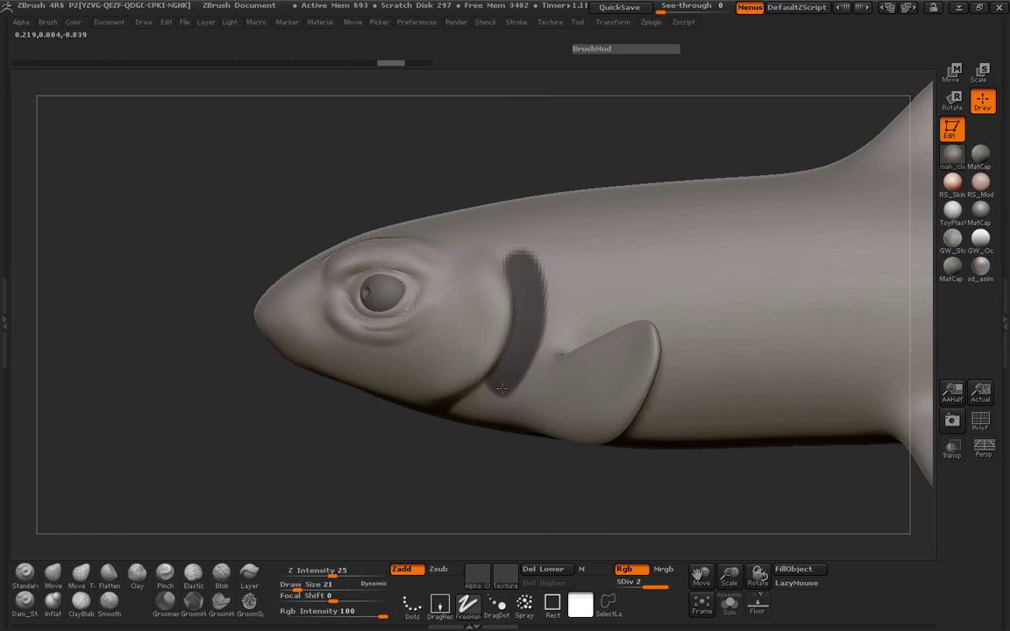
pyautogui.keyDown('ctrl'); pyautogui.click(250, 419); pyautogui.keyUp('ctrl')
# Push the unmasked strip behind the gill cover inward with the Move Topological brush at draw size 88.
pyautogui.moveTo(250, 419)
pyautogui.mouseDown()
pyautogui.moveTo(250, 406)
pyautogui.moveTo(130, 555)
pyautogui.mouseUp()
pyautogui.moveTo(208, 439); pyautogui.dragTo(267, 431)
pyautogui.press('space')
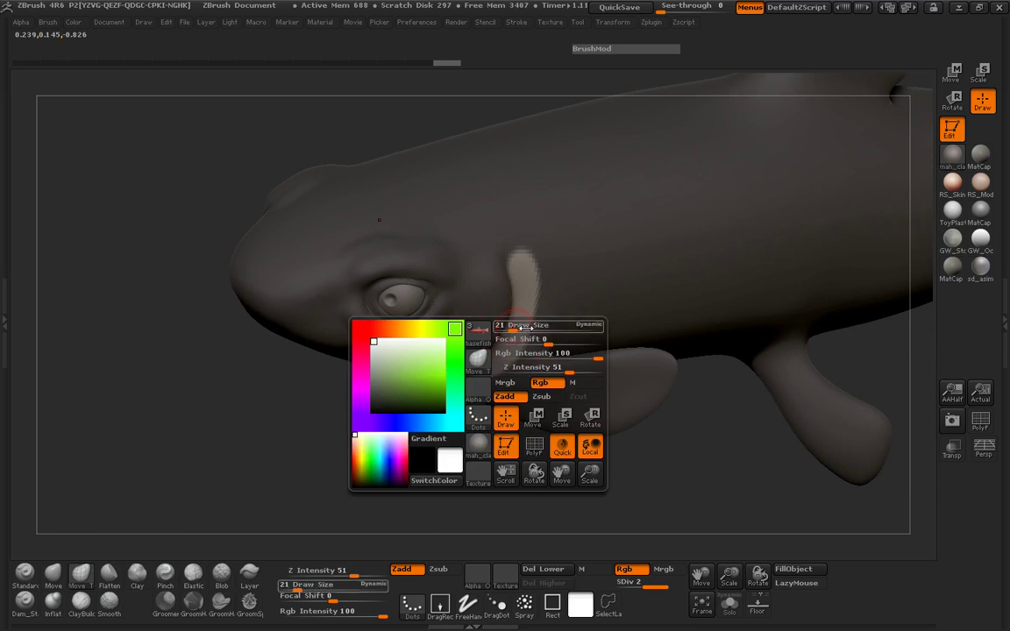
pyautogui.moveTo(521, 330); pyautogui.dragTo(508, 333)
pyautogui.moveTo(373, 424)
pyautogui.mouseDown()
pyautogui.moveTo(423, 430)
pyautogui.moveTo(687, 277)
pyautogui.moveTo(683, 327)
pyautogui.mouseUp()
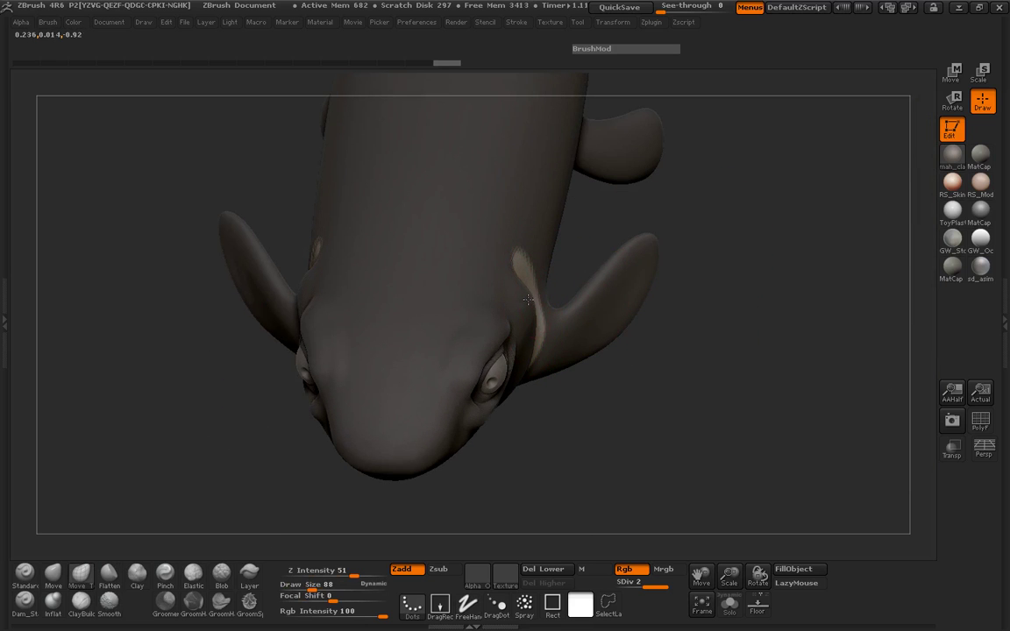
pyautogui.moveTo(609, 400)
pyautogui.mouseDown()
pyautogui.moveTo(519, 340)
pyautogui.moveTo(518, 379)
pyautogui.mouseUp()
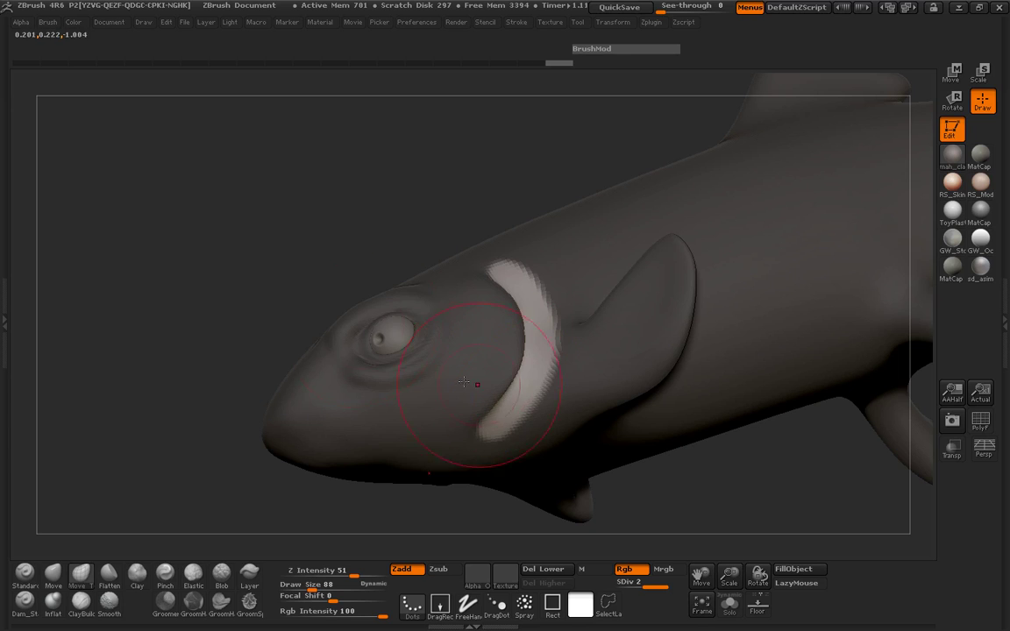
pyautogui.moveTo(290, 350); pyautogui.dragTo(435, 360)
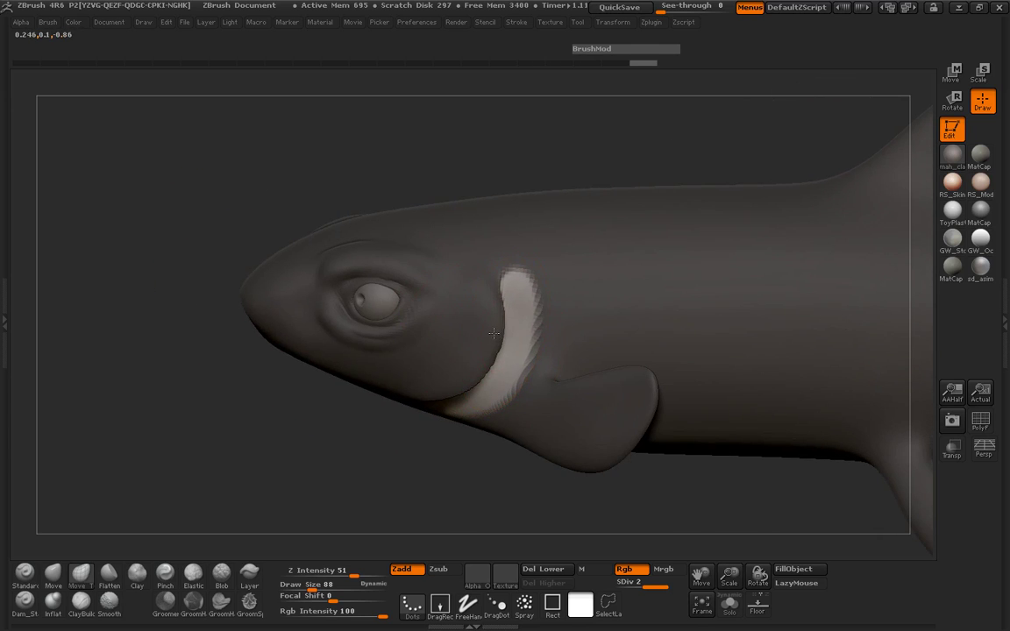
pyautogui.moveTo(315, 417)
pyautogui.mouseDown()
pyautogui.moveTo(287, 419)
pyautogui.moveTo(343, 418)
pyautogui.moveTo(420, 386)
pyautogui.mouseUp()
# With the strip behind the gill masked instead, pull the gill cover's rear edge outward using Move Topological at draw size 65.
pyautogui.press('b')
pyautogui.press('m')
pyautogui.press('t')
pyautogui.press('space')
pyautogui.click(472, 341)
pyautogui.moveTo(491, 327)
pyautogui.mouseDown()
pyautogui.moveTo(502, 329)
pyautogui.moveTo(499, 359)
pyautogui.mouseUp()
pyautogui.moveTo(410, 456)
pyautogui.mouseDown()
pyautogui.moveTo(392, 321)
pyautogui.moveTo(210, 526)
pyautogui.mouseUp()
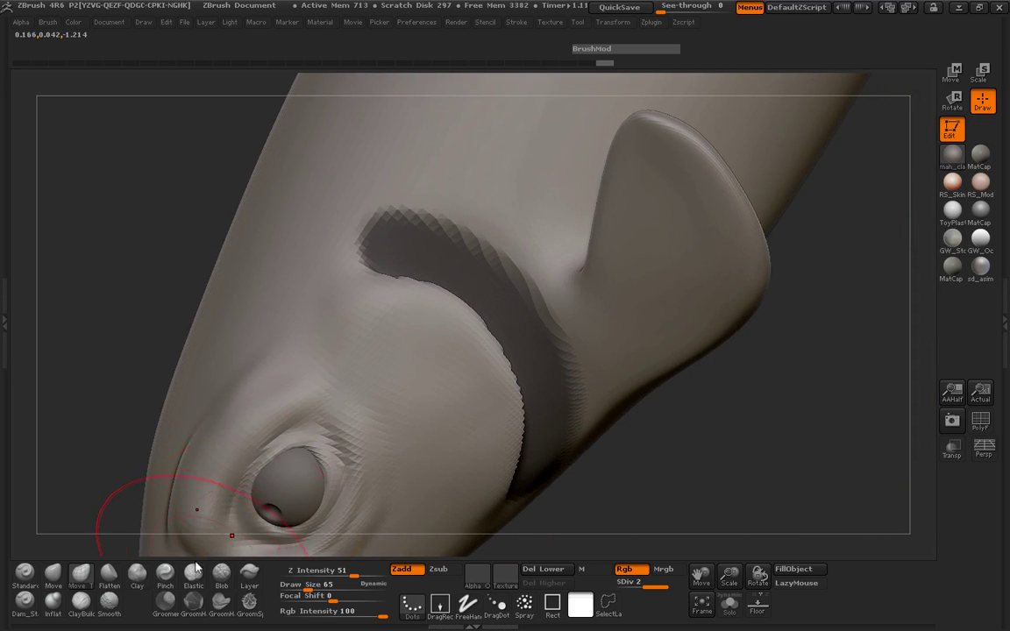
# Swell the gill cover's rear edge with the Inflat brush at draw size 43 and Z intensity 3.
pyautogui.click(56, 604)
pyautogui.press('space')
pyautogui.moveTo(474, 329); pyautogui.dragTo(469, 329)
pyautogui.moveTo(386, 287)
pyautogui.mouseDown()
pyautogui.moveTo(508, 370)
pyautogui.moveTo(501, 415)
pyautogui.mouseUp()
pyautogui.hotkey('ctrl', 'z')
pyautogui.click(302, 574)
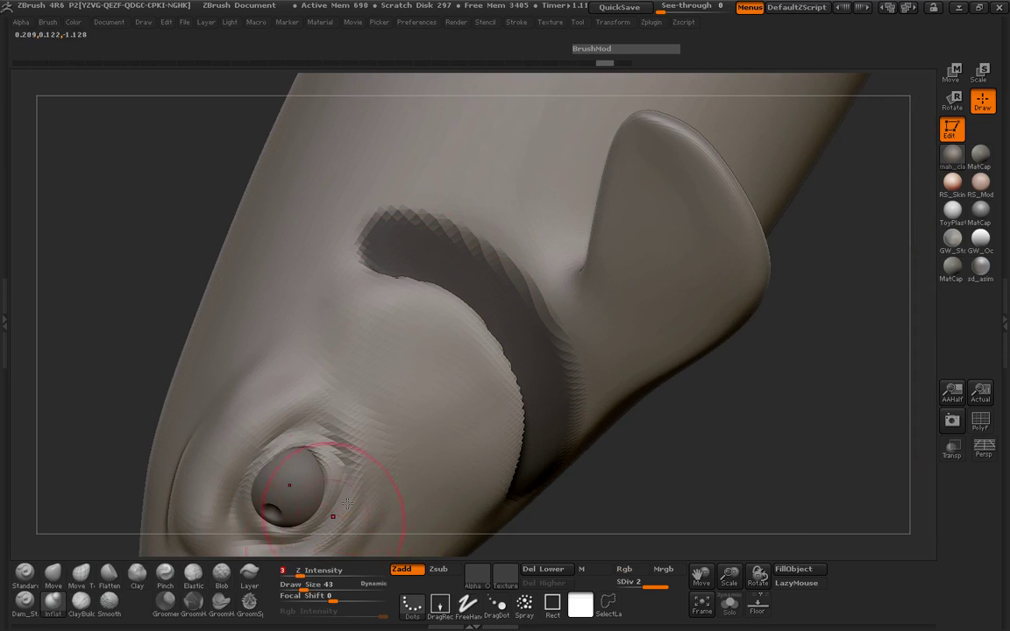
pyautogui.moveTo(395, 288)
pyautogui.mouseDown()
pyautogui.moveTo(485, 344)
pyautogui.moveTo(505, 412)
pyautogui.moveTo(433, 295)
pyautogui.mouseUp()
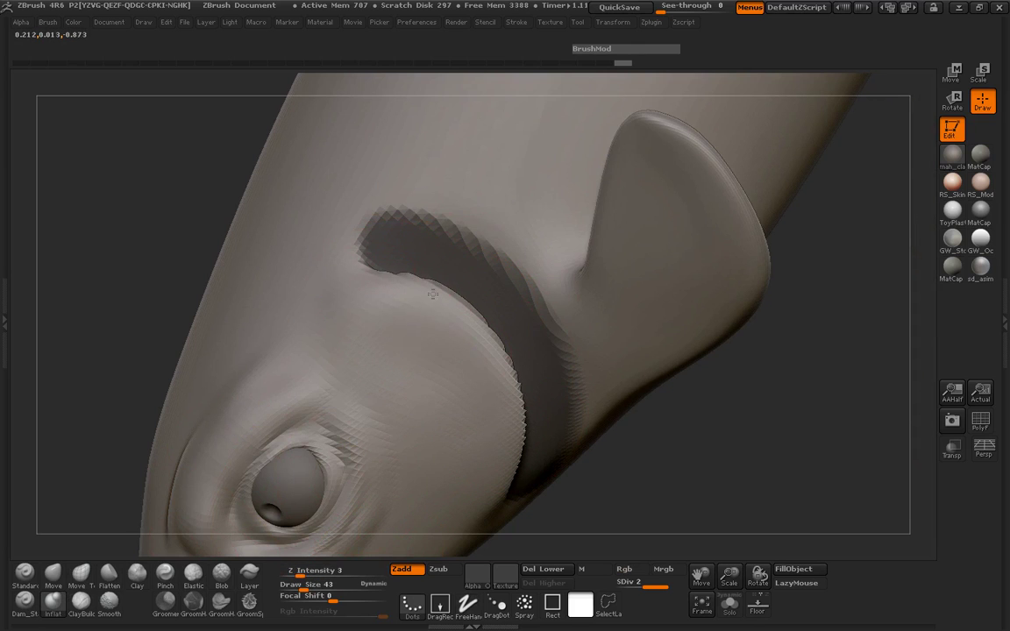
# Clear the mask and smooth the jagged surface along and behind the gill cover's edge at draw size 43.
pyautogui.keyDown('ctrl'); pyautogui.moveTo(730, 458); pyautogui.dragTo(747, 474); pyautogui.keyUp('ctrl')
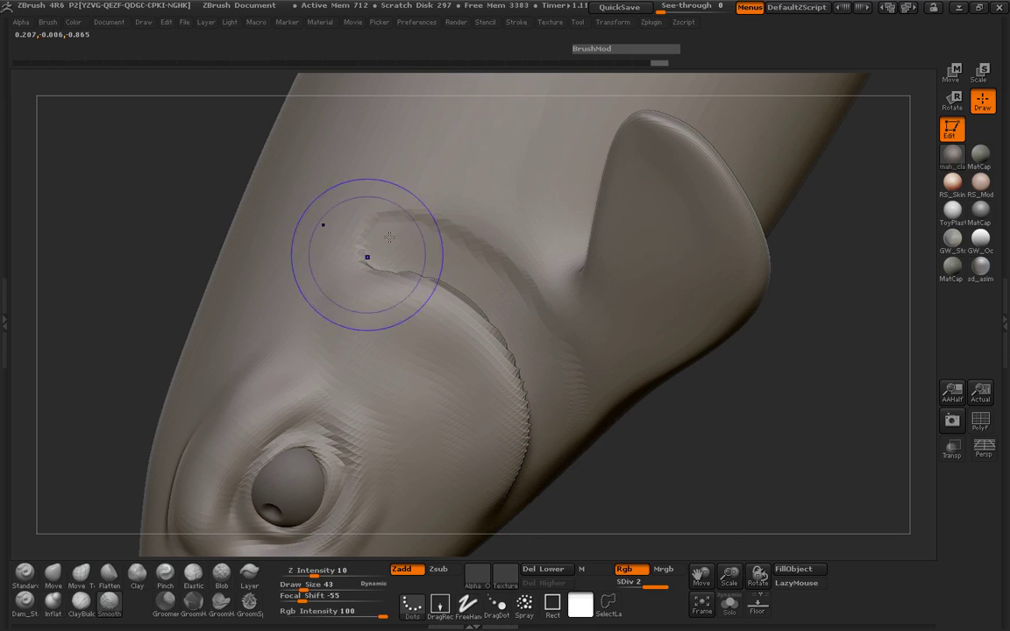
pyautogui.keyDown('shift'); pyautogui.moveTo(367, 257); pyautogui.dragTo(481, 221); pyautogui.keyUp('shift')
pyautogui.keyDown('shift'); pyautogui.moveTo(577, 383); pyautogui.dragTo(490, 303); pyautogui.keyUp('shift')
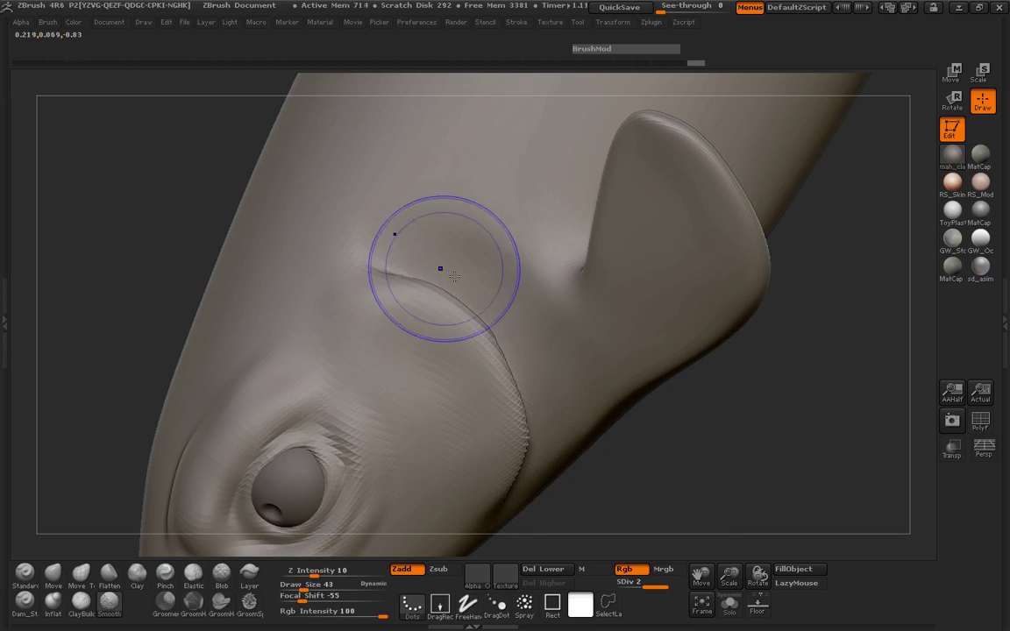
pyautogui.moveTo(425, 265)
pyautogui.keyDown('shift'); pyautogui.mouseDown()
pyautogui.moveTo(540, 350)
pyautogui.moveTo(523, 483)
pyautogui.mouseUp(); pyautogui.keyUp('shift')
# Reshape the tip of the snout and chin with the Move Topological brush at draw size 217.
pyautogui.moveTo(688, 460)
pyautogui.mouseDown()
pyautogui.moveTo(769, 447)
pyautogui.moveTo(775, 432)
pyautogui.mouseUp()
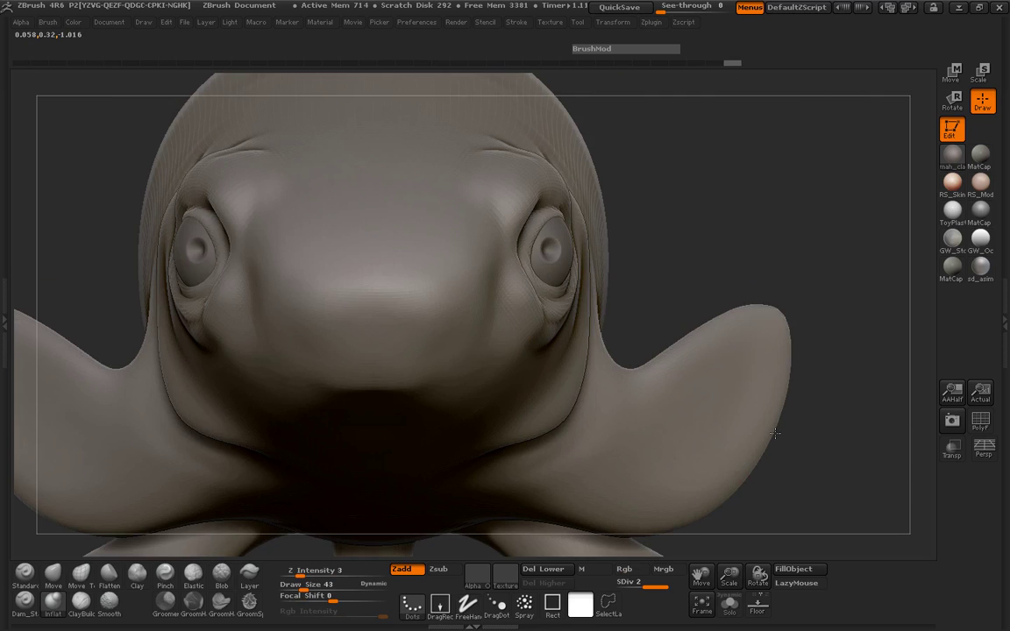
pyautogui.moveTo(791, 266); pyautogui.dragTo(680, 269)
pyautogui.moveTo(188, 384)
pyautogui.mouseDown()
pyautogui.moveTo(200, 291)
pyautogui.moveTo(216, 438)
pyautogui.mouseUp()
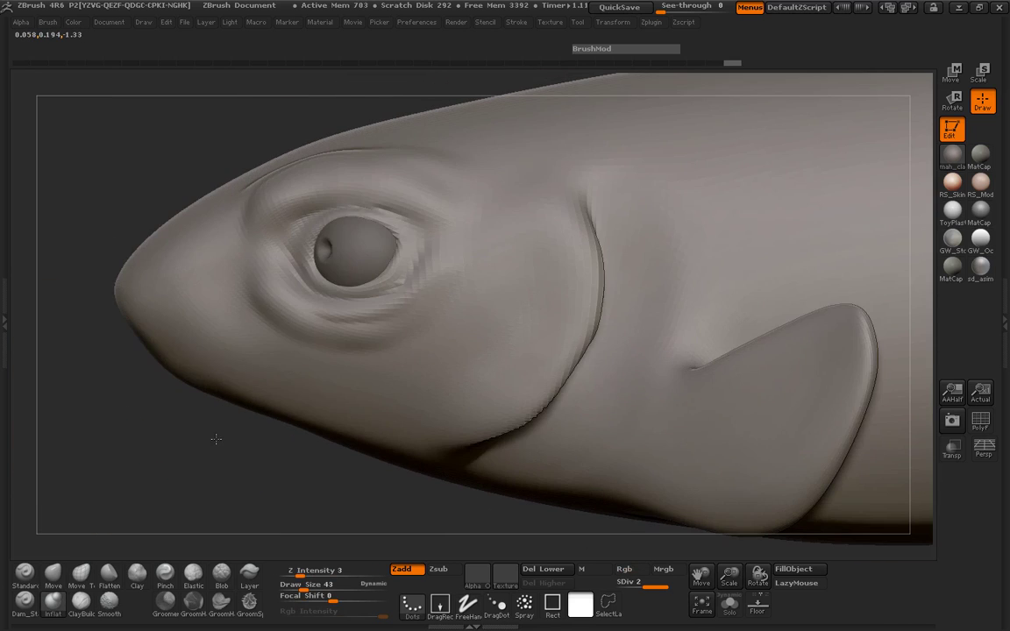
pyautogui.click(82, 574)
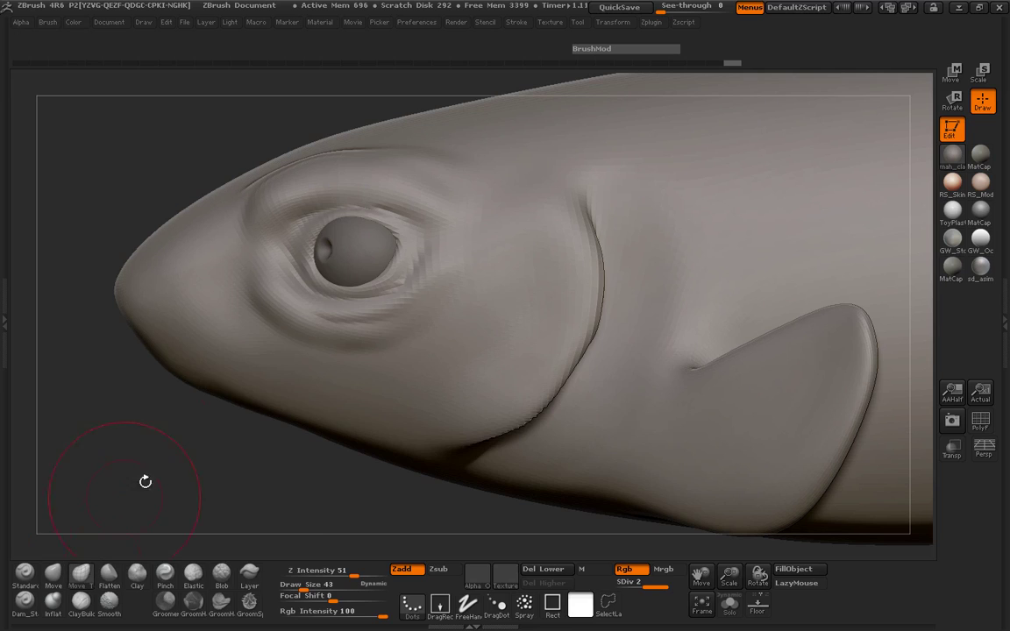
pyautogui.press('space')
pyautogui.press('space')
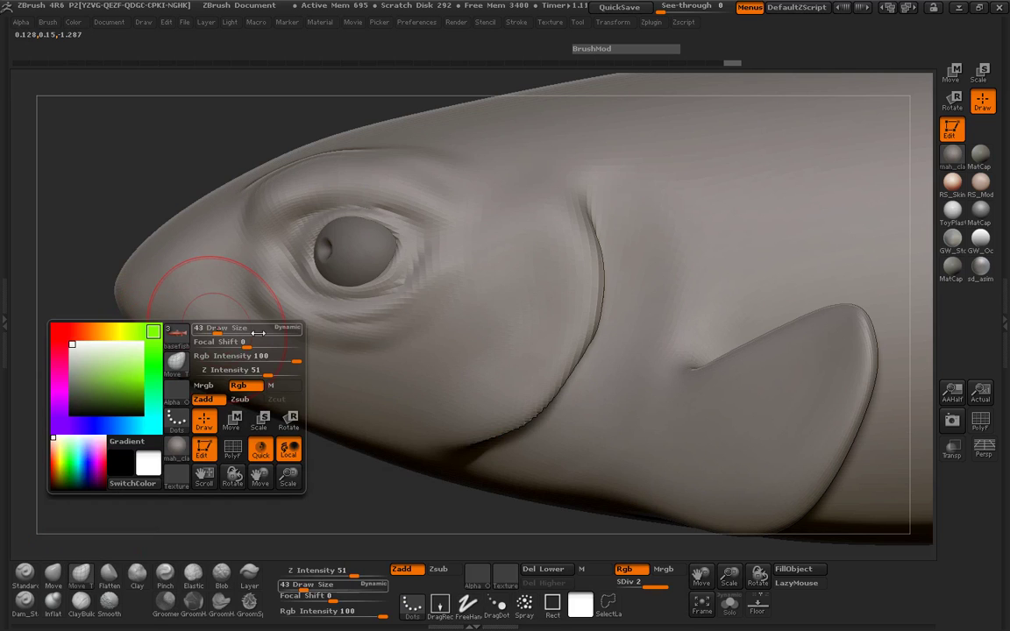
pyautogui.moveTo(235, 328)
pyautogui.mouseDown()
pyautogui.moveTo(286, 333)
pyautogui.moveTo(251, 338)
pyautogui.mouseUp()
pyautogui.press('space')
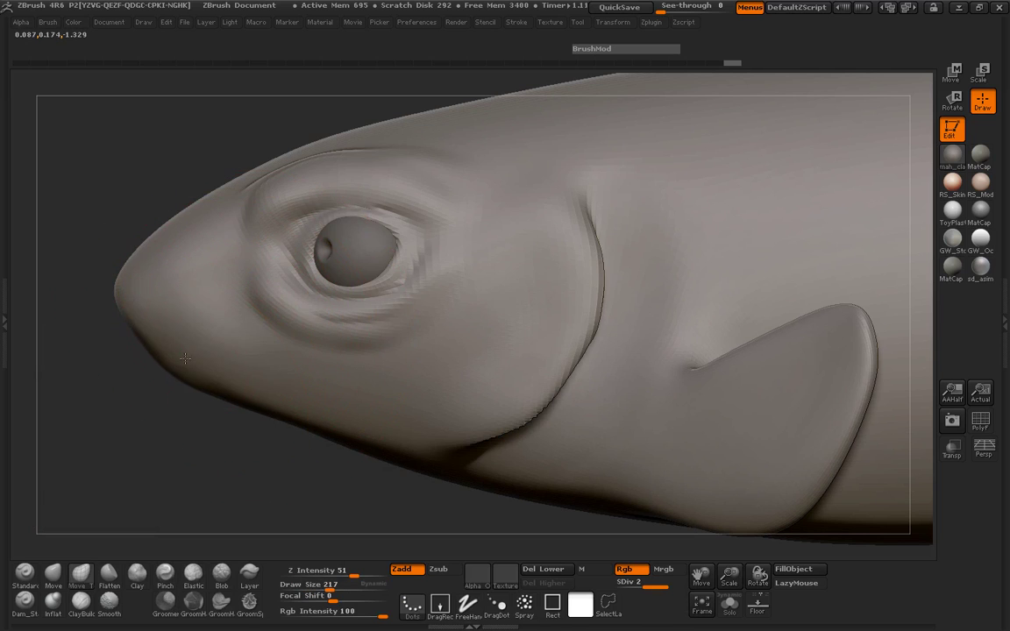
pyautogui.moveTo(165, 353); pyautogui.dragTo(153, 349)
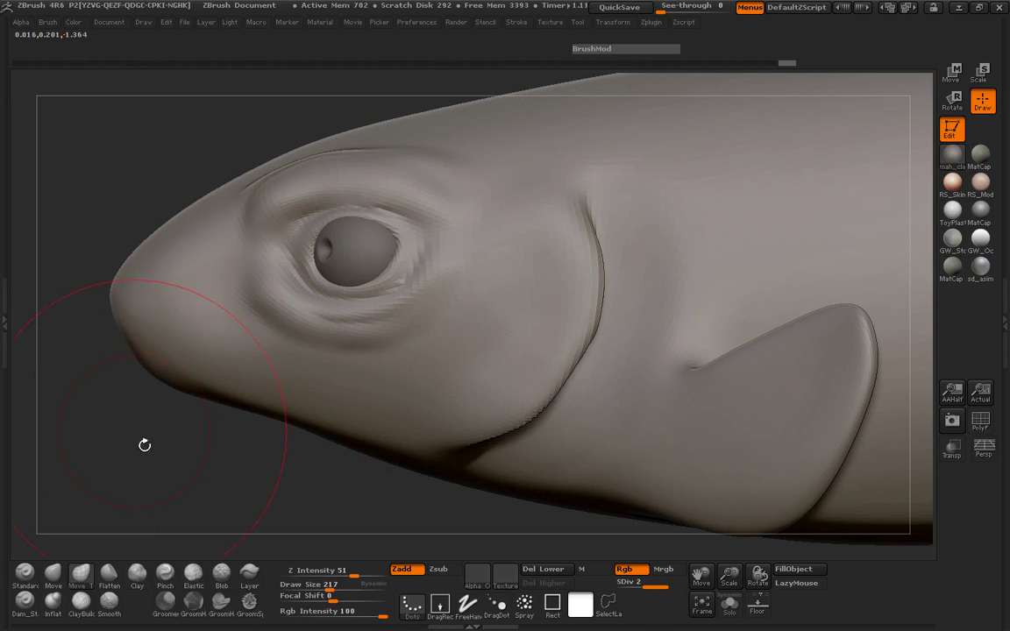
# Pull the underside of the lower jaw down with Move Topological at draw size 217 and smooth it.
pyautogui.moveTo(145, 445)
pyautogui.mouseDown()
pyautogui.moveTo(281, 435)
pyautogui.moveTo(485, 399)
pyautogui.moveTo(395, 386)
pyautogui.mouseUp()
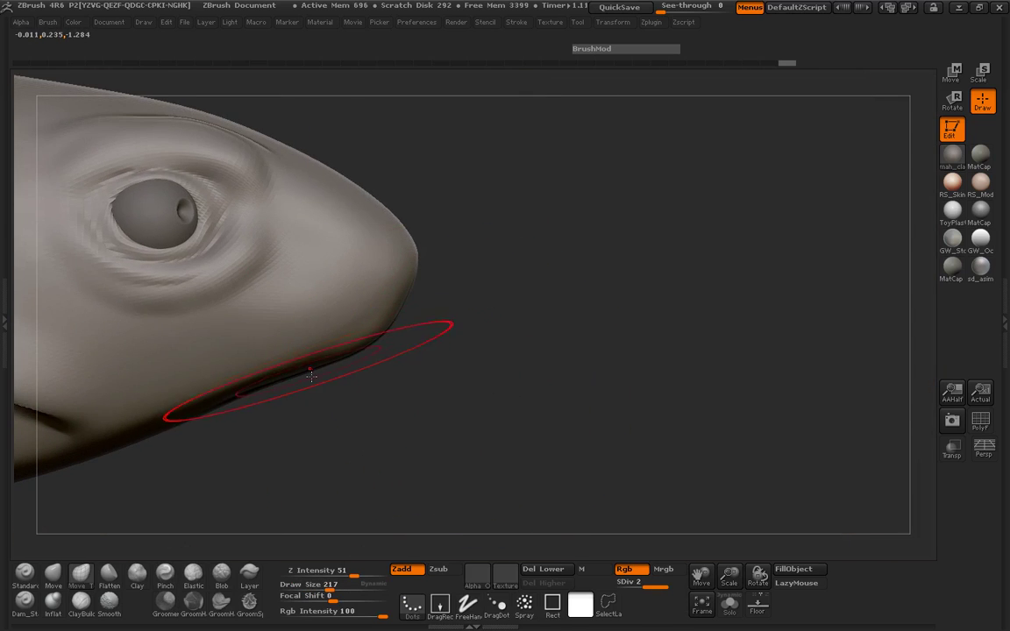
pyautogui.moveTo(311, 375); pyautogui.dragTo(315, 385)
pyautogui.moveTo(253, 391); pyautogui.dragTo(404, 321)
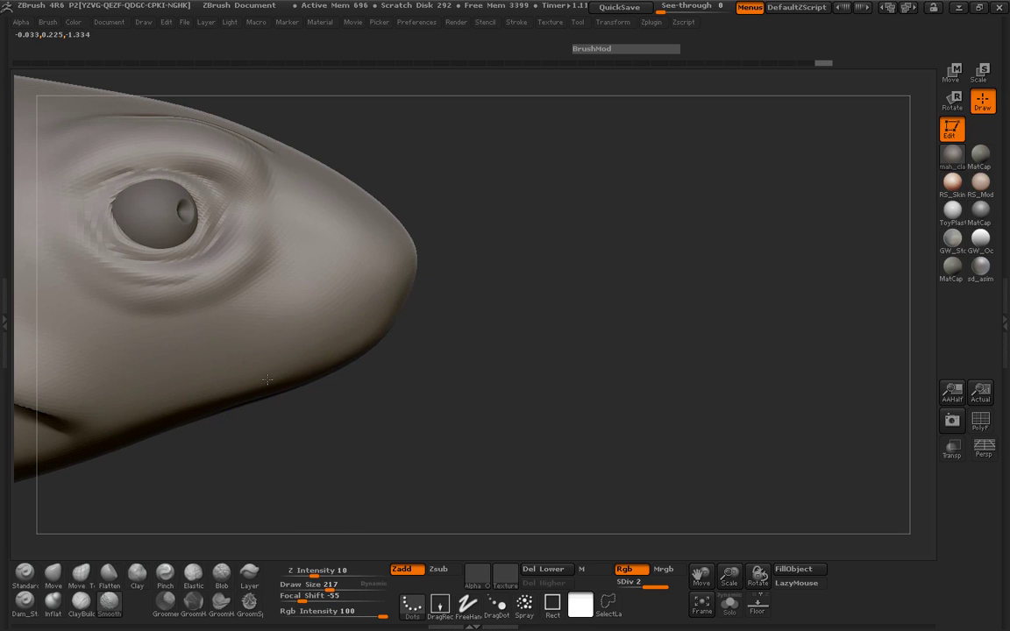
# Show the trout reference overlay and line the fish up with it in side view.
pyautogui.moveTo(387, 379); pyautogui.dragTo(466, 379)
pyautogui.moveTo(466, 379)
pyautogui.keyDown('ctrl'); pyautogui.mouseDown(button='right')
pyautogui.moveTo(202, 391)
pyautogui.moveTo(123, 382)
pyautogui.mouseUp(button='right'); pyautogui.keyUp('ctrl')
pyautogui.hotkey('shift', 'z')
pyautogui.press('z')
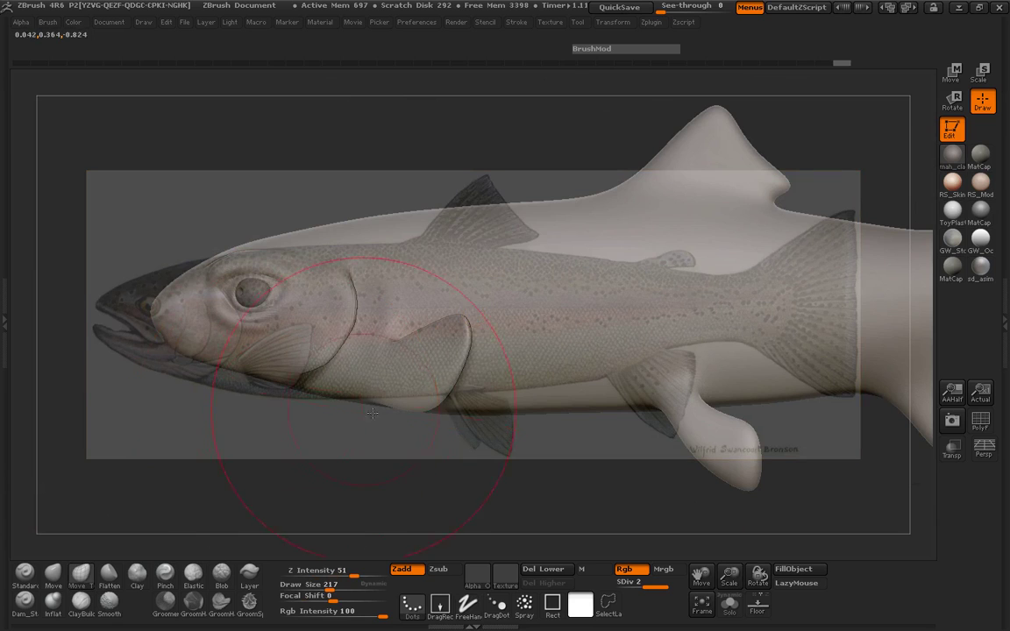
pyautogui.keyDown('ctrl'); pyautogui.moveTo(372, 413); pyautogui.dragTo(259, 404, button='right'); pyautogui.keyUp('ctrl')
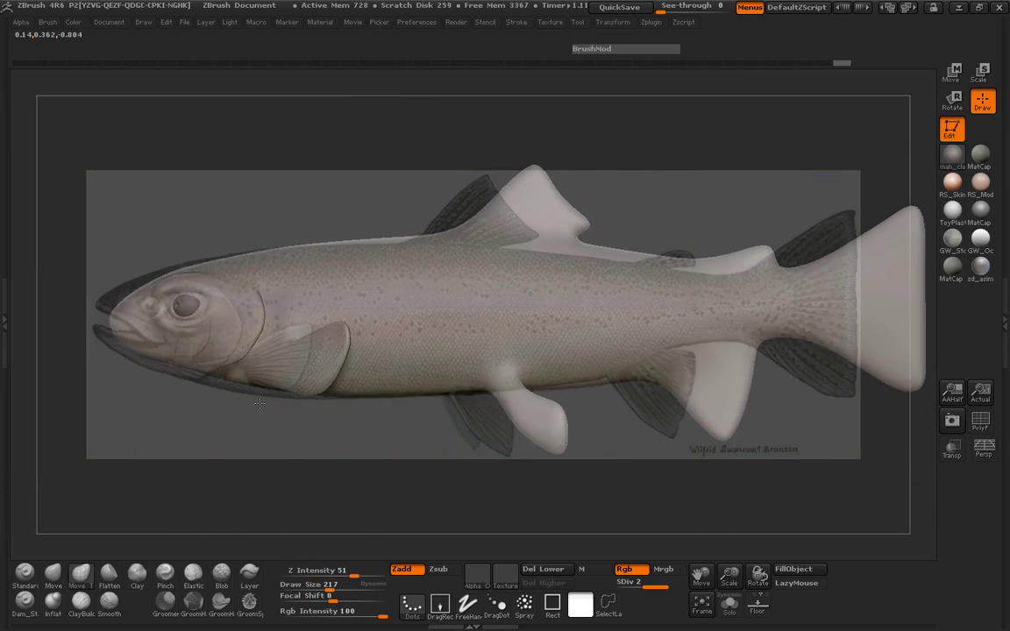
pyautogui.moveTo(260, 402)
pyautogui.mouseDown()
pyautogui.moveTo(325, 415)
pyautogui.moveTo(309, 414)
pyautogui.mouseUp()
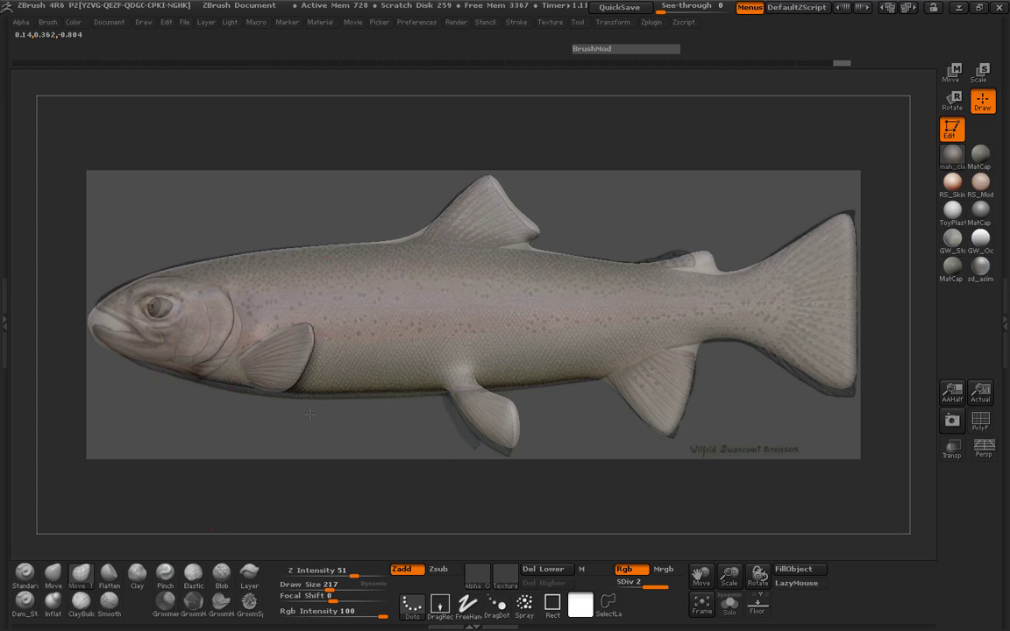
pyautogui.press('space')
pyautogui.moveTo(153, 327); pyautogui.dragTo(138, 325)
pyautogui.moveTo(105, 363); pyautogui.dragTo(71, 337)
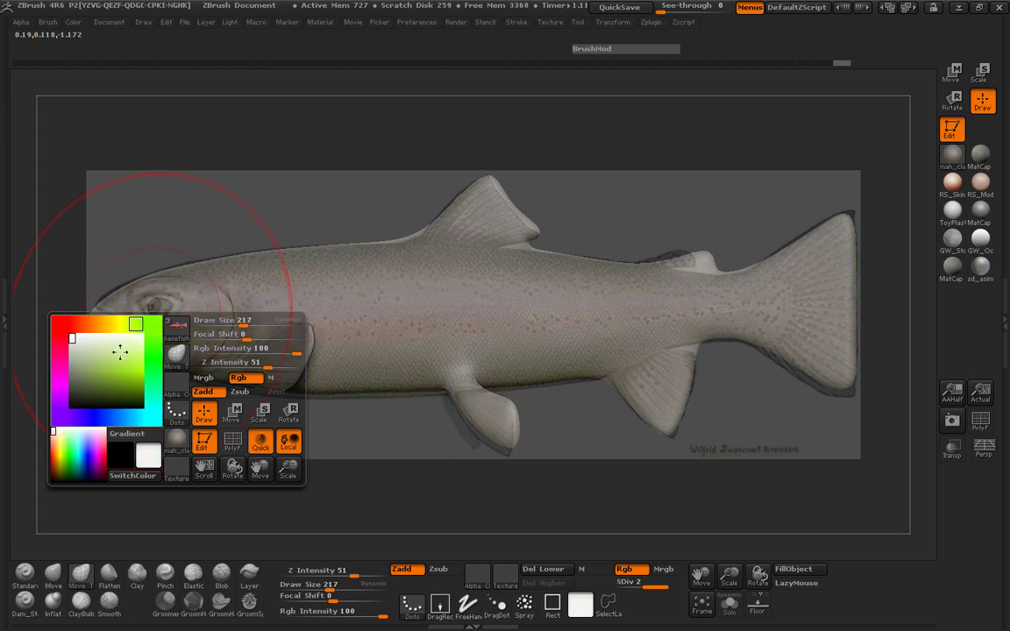
pyautogui.press('space')
pyautogui.moveTo(242, 336); pyautogui.dragTo(230, 336)
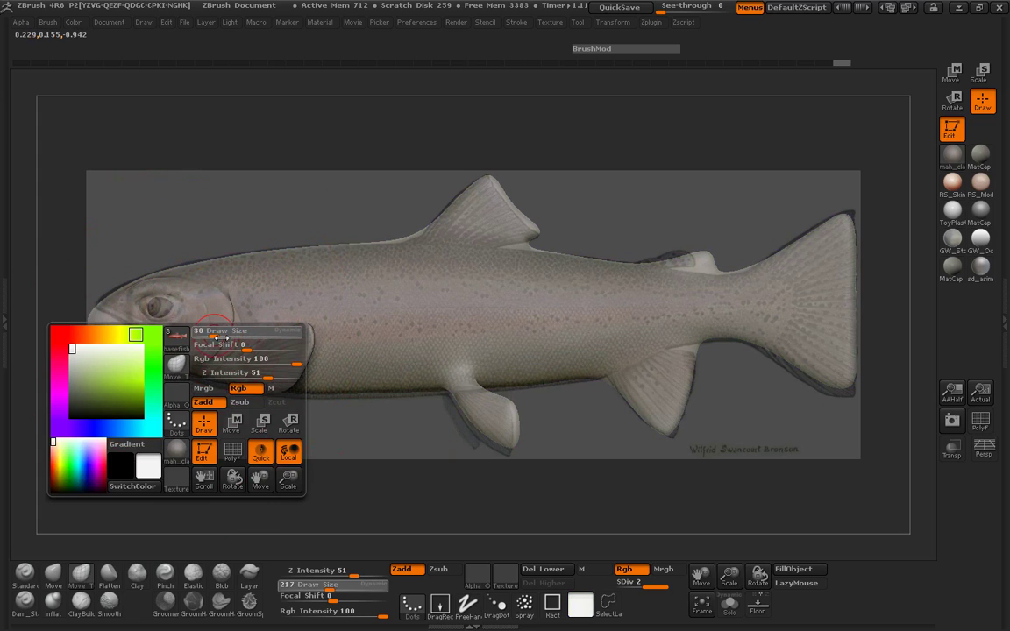
pyautogui.press('ctrl')
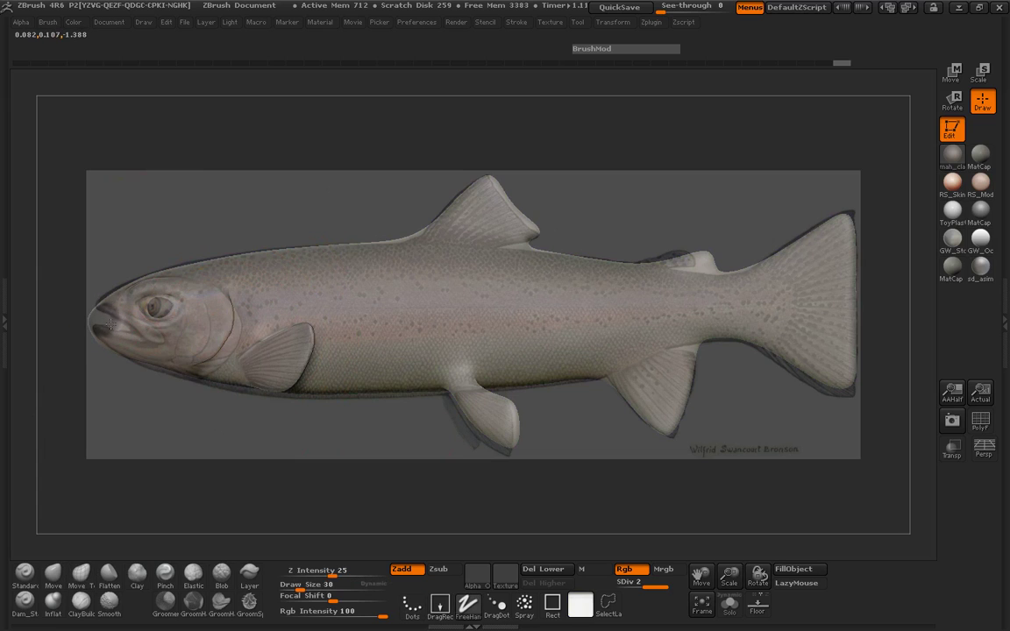
pyautogui.keyDown('ctrl'); pyautogui.moveTo(135, 334); pyautogui.dragTo(132, 329); pyautogui.keyUp('ctrl')
pyautogui.hotkey('ctrl', 'z')
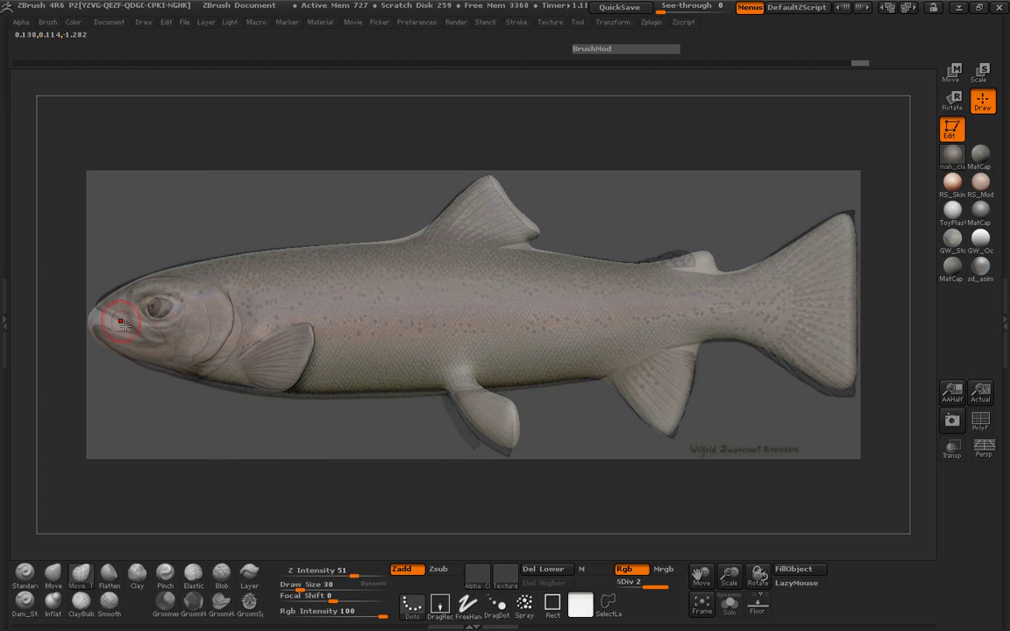
# Mask a strip along the reference's mouth line at draw size 17.
pyautogui.press('space')
pyautogui.moveTo(213, 322); pyautogui.dragTo(208, 323)
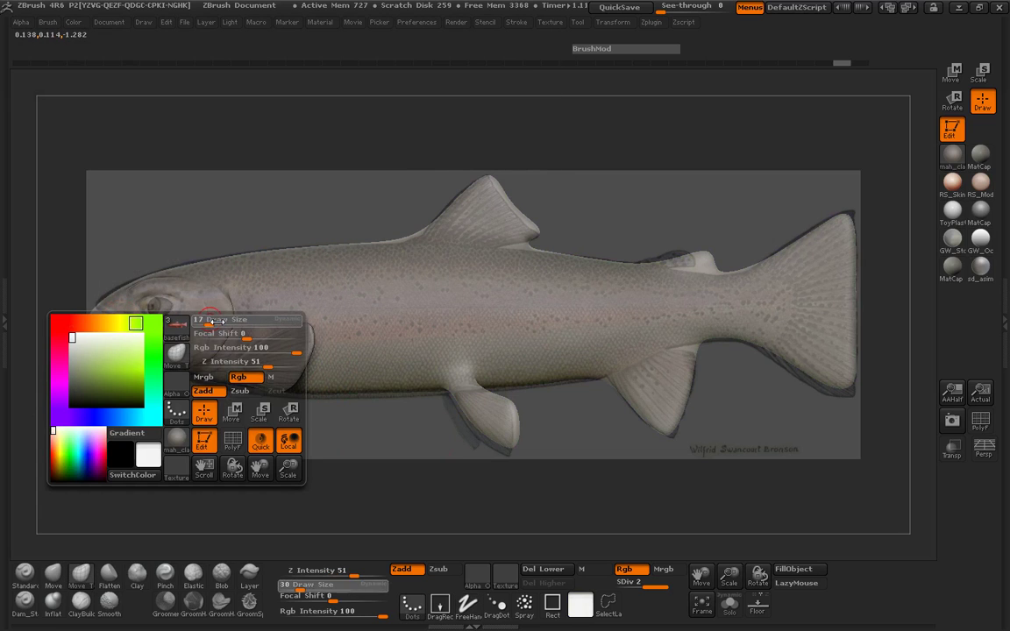
pyautogui.press('ctrl')
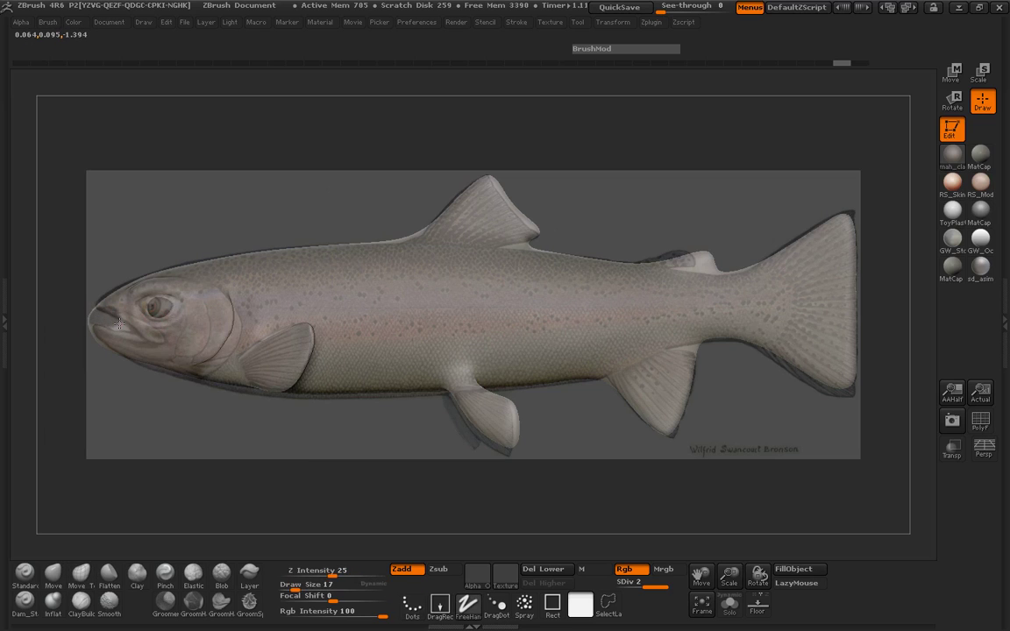
pyautogui.keyDown('ctrl'); pyautogui.moveTo(154, 342); pyautogui.dragTo(155, 343); pyautogui.keyUp('ctrl')
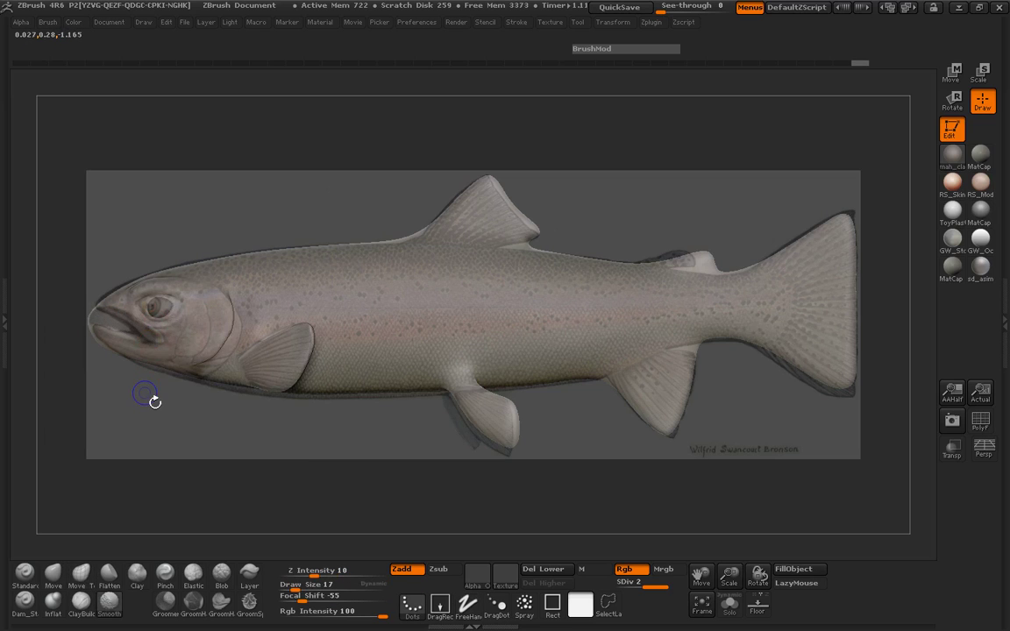
# With the reference overlay hidden, extend the mouth mask around the front of the snout and invert the mask.
pyautogui.moveTo(153, 402)
pyautogui.mouseDown()
pyautogui.moveTo(154, 415)
pyautogui.moveTo(447, 409)
pyautogui.mouseUp()
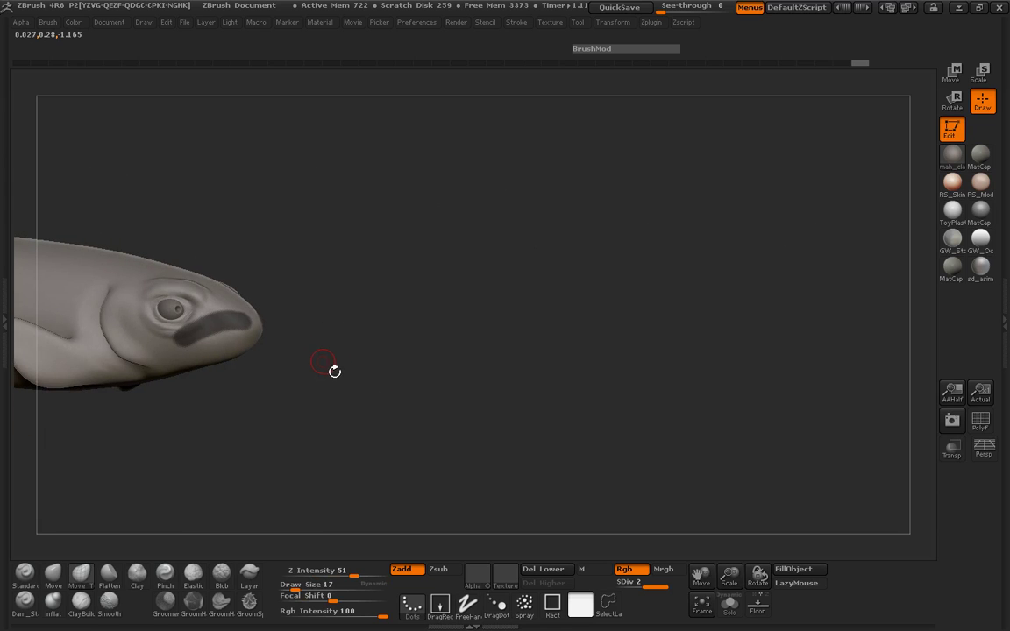
pyautogui.moveTo(335, 371); pyautogui.dragTo(225, 366)
pyautogui.press('ctrl')
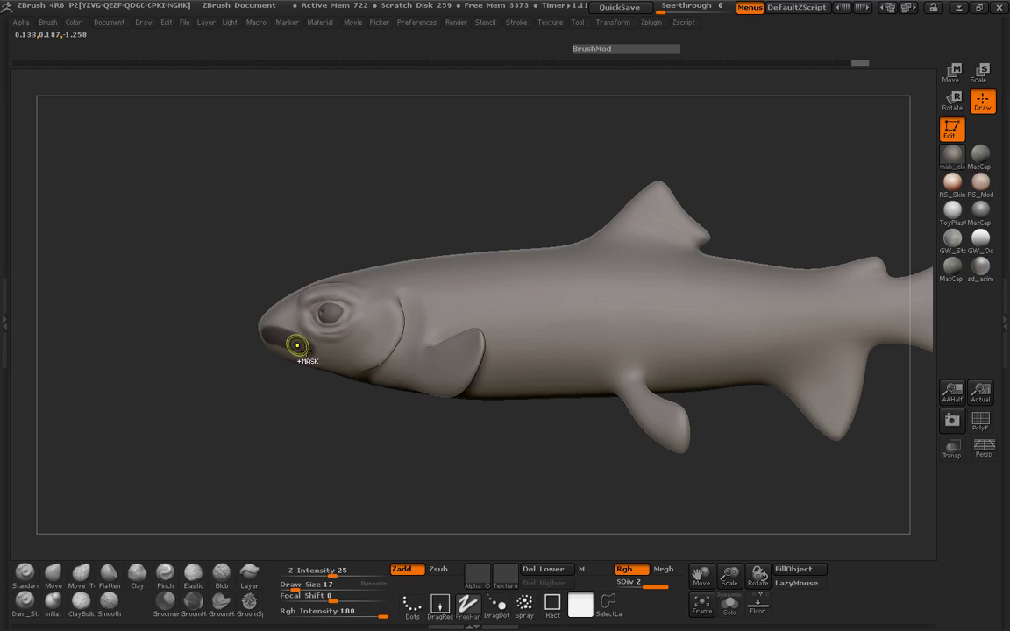
pyautogui.moveTo(209, 358); pyautogui.dragTo(270, 352)
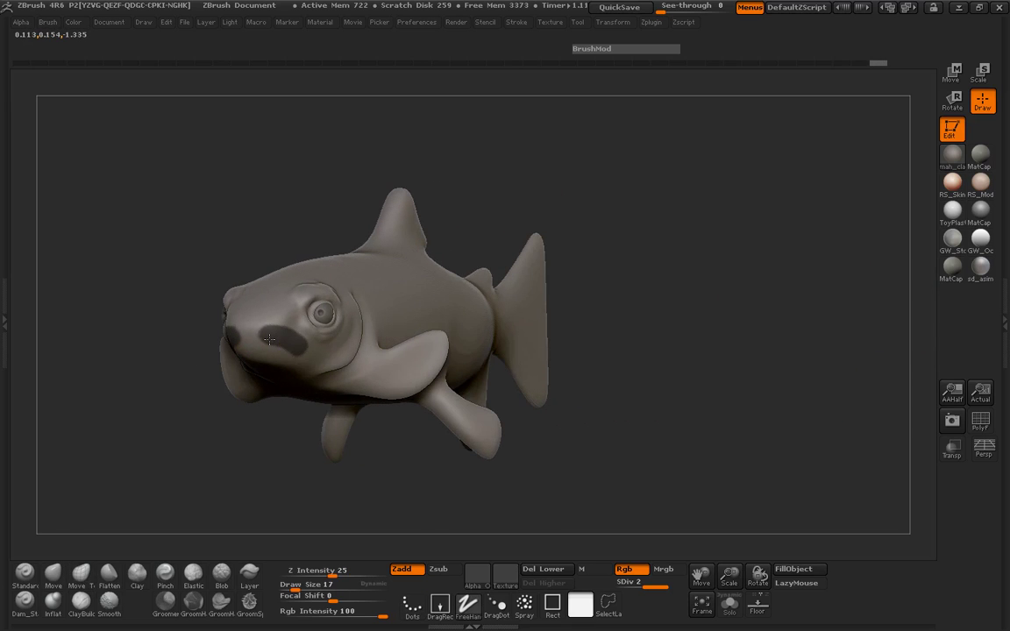
pyautogui.moveTo(633, 400); pyautogui.dragTo(568, 397)
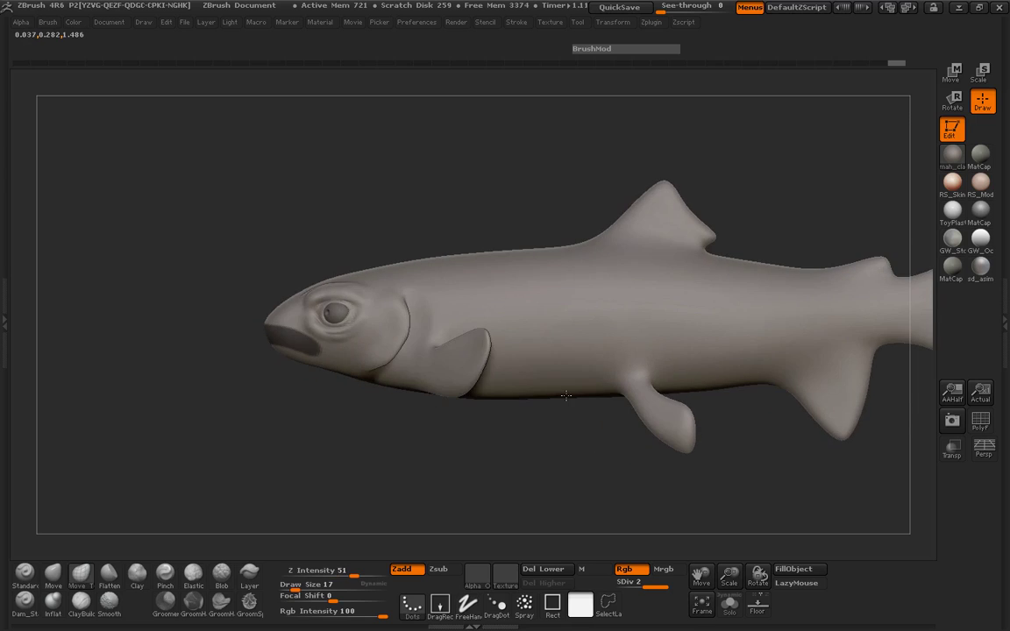
pyautogui.keyDown('ctrl'); pyautogui.click(250, 406); pyautogui.keyUp('ctrl')
# Carve the mouth line into the unmasked strip around the snout with the Dam_Standard brush at draw size 55 and Z intensity 8.
pyautogui.keyDown('ctrl'); pyautogui.moveTo(167, 420); pyautogui.dragTo(394, 430, button='right'); pyautogui.keyUp('ctrl')
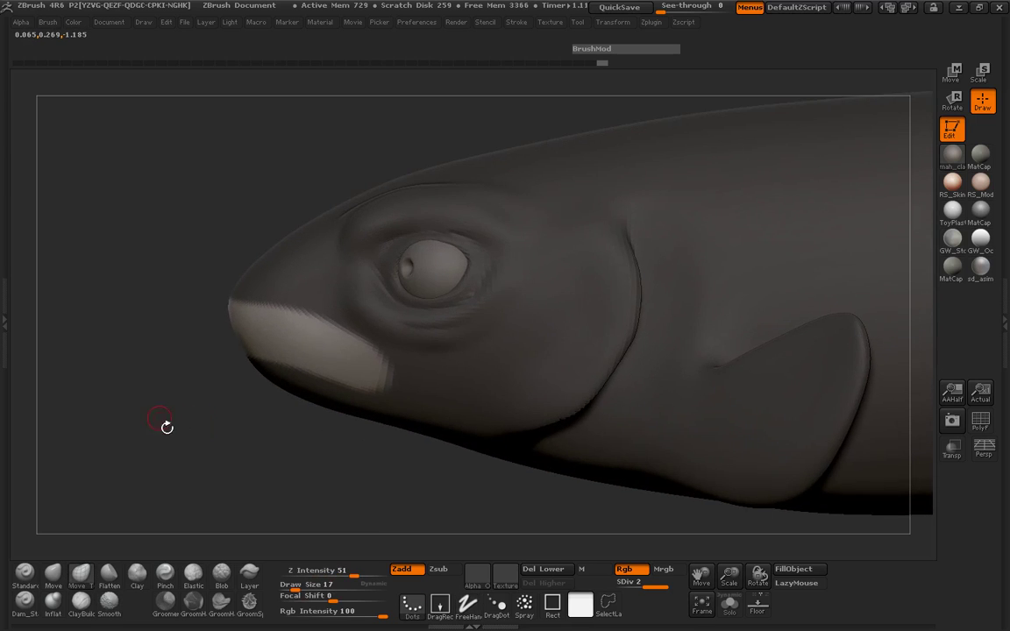
pyautogui.moveTo(167, 426); pyautogui.dragTo(214, 422)
pyautogui.click(25, 602)
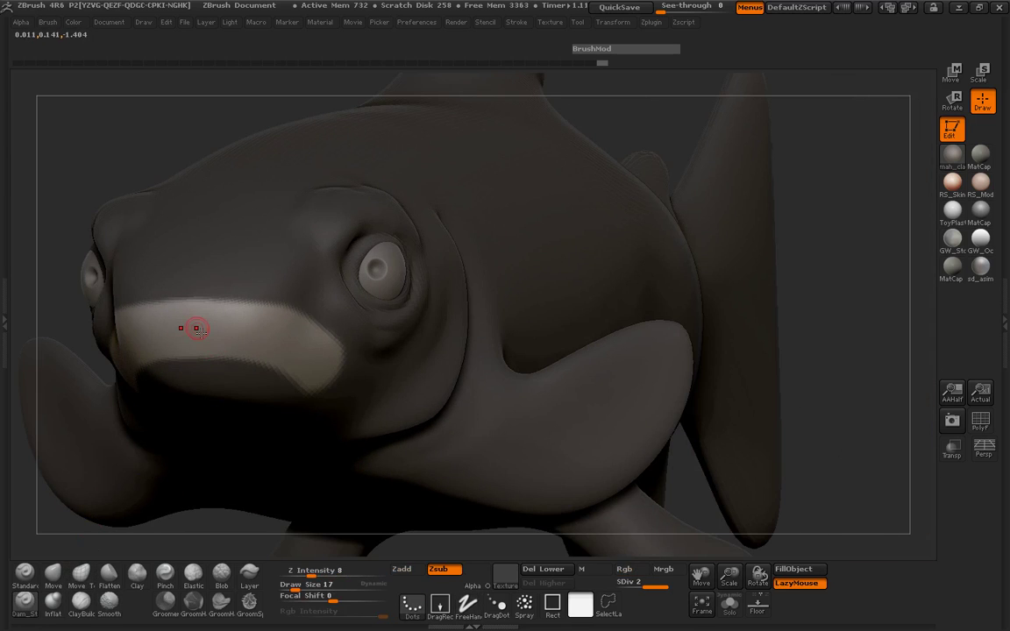
pyautogui.press('space')
pyautogui.moveTo(196, 327); pyautogui.dragTo(206, 328)
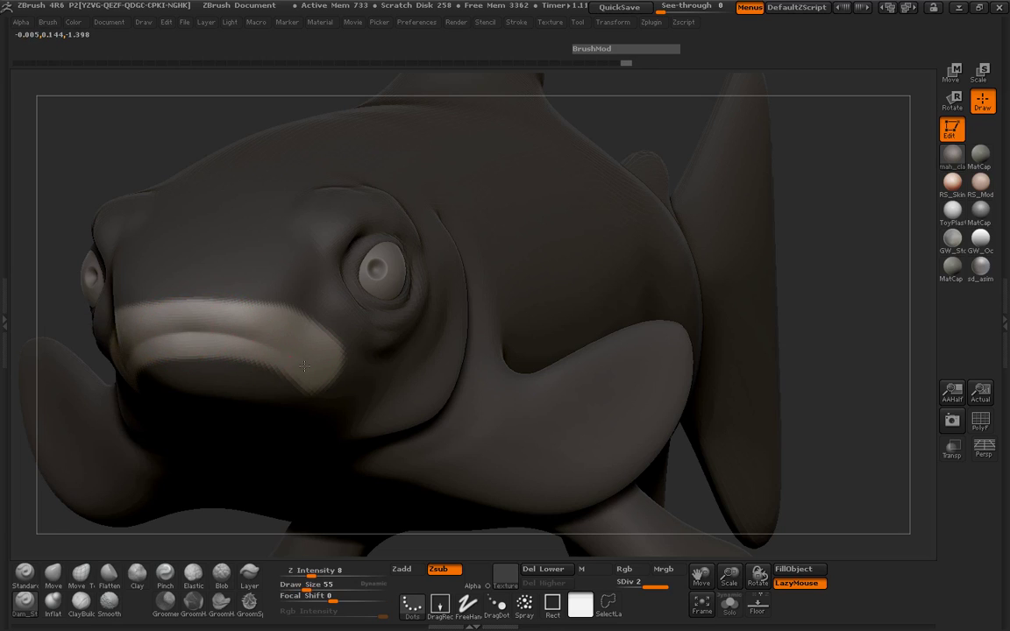
pyautogui.moveTo(128, 158); pyautogui.dragTo(107, 167)
pyautogui.moveTo(133, 324); pyautogui.dragTo(200, 345)
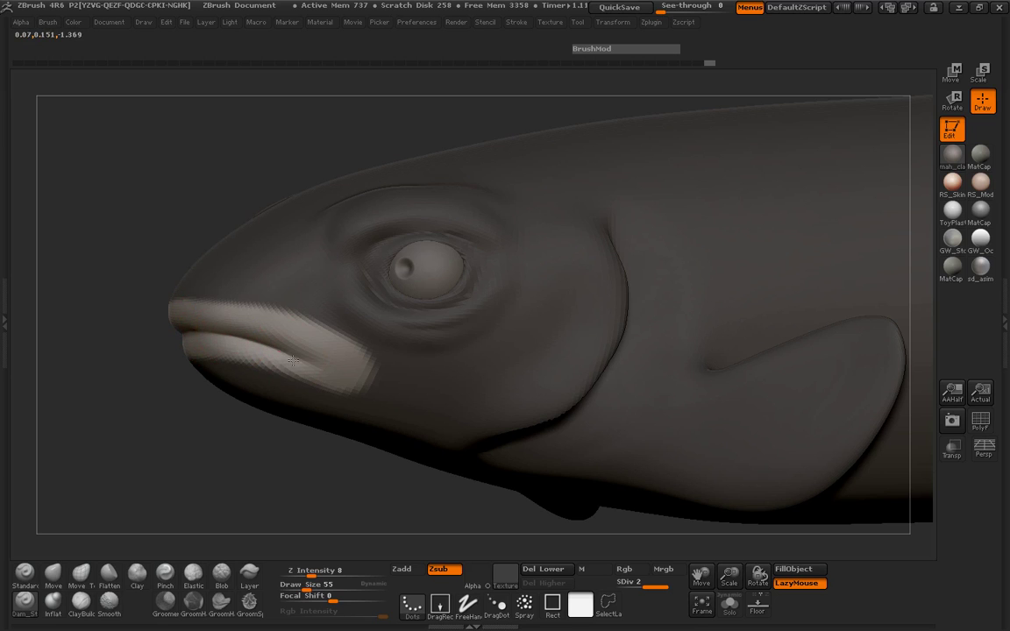
pyautogui.moveTo(166, 348)
pyautogui.mouseDown()
pyautogui.moveTo(441, 329)
pyautogui.moveTo(399, 323)
pyautogui.mouseUp()
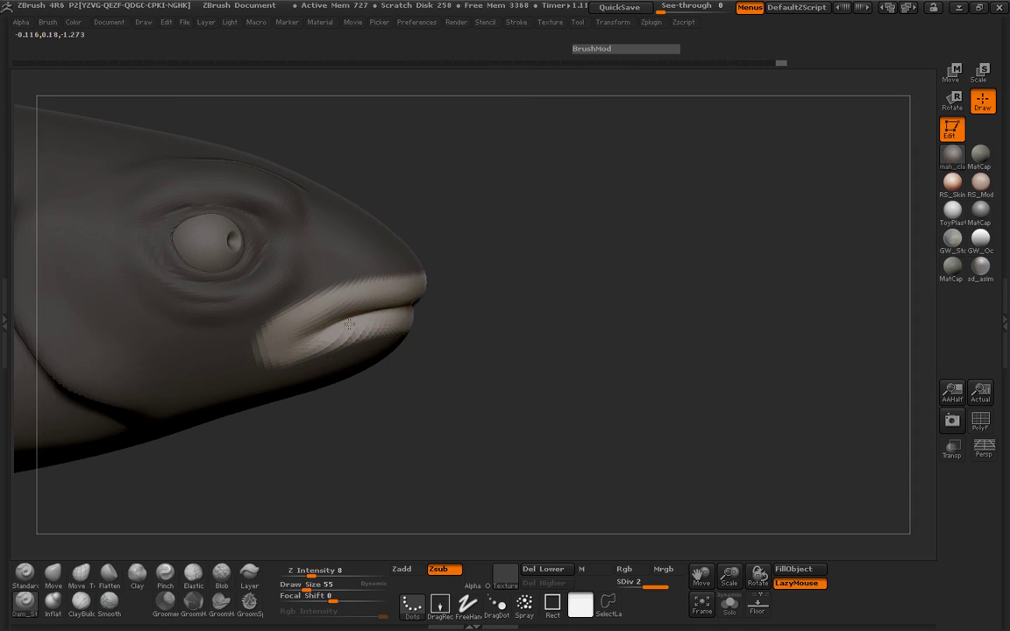
pyautogui.moveTo(362, 319); pyautogui.dragTo(351, 321)
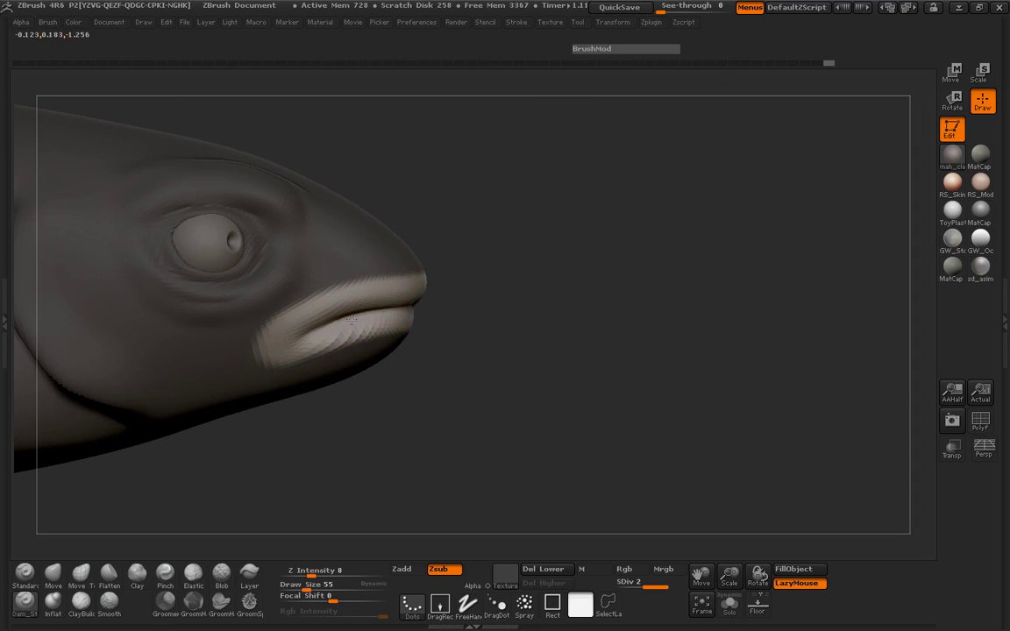
# Clear the mask and smooth the stepped surface of the lower lip.
pyautogui.moveTo(495, 333); pyautogui.dragTo(164, 314)
pyautogui.keyDown('ctrl'); pyautogui.moveTo(162, 312); pyautogui.dragTo(169, 354); pyautogui.keyUp('ctrl')
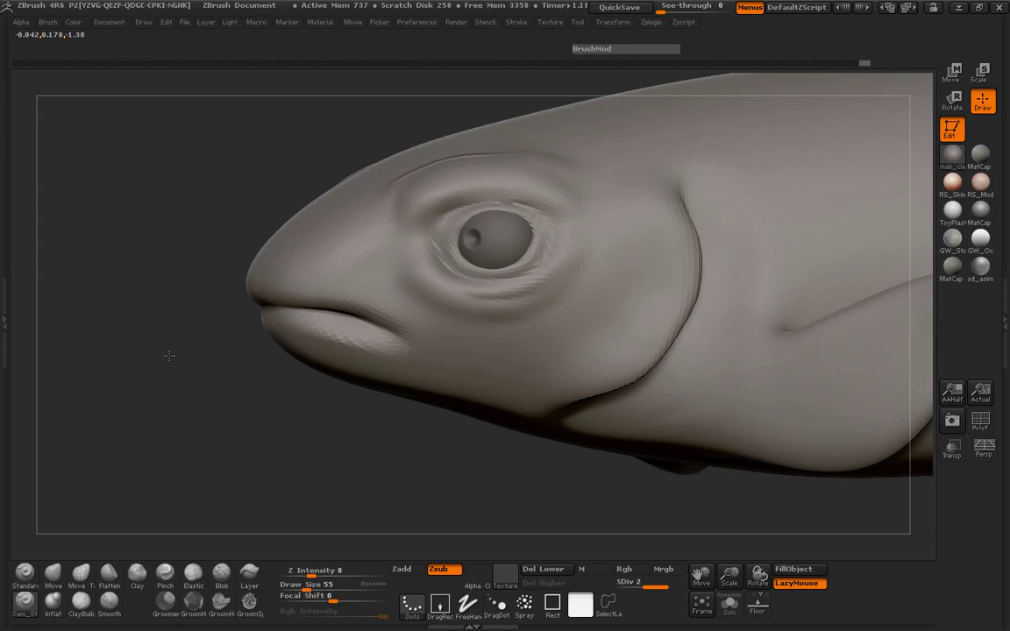
pyautogui.moveTo(345, 358)
pyautogui.keyDown('shift'); pyautogui.mouseDown()
pyautogui.moveTo(358, 355)
pyautogui.moveTo(331, 352)
pyautogui.moveTo(340, 352)
pyautogui.mouseUp(); pyautogui.keyUp('shift')
# Tighten the crease between the lips with the Pinch brush at draw size 93 and Z intensity 4.
pyautogui.click(164, 577)
pyautogui.click(303, 573)
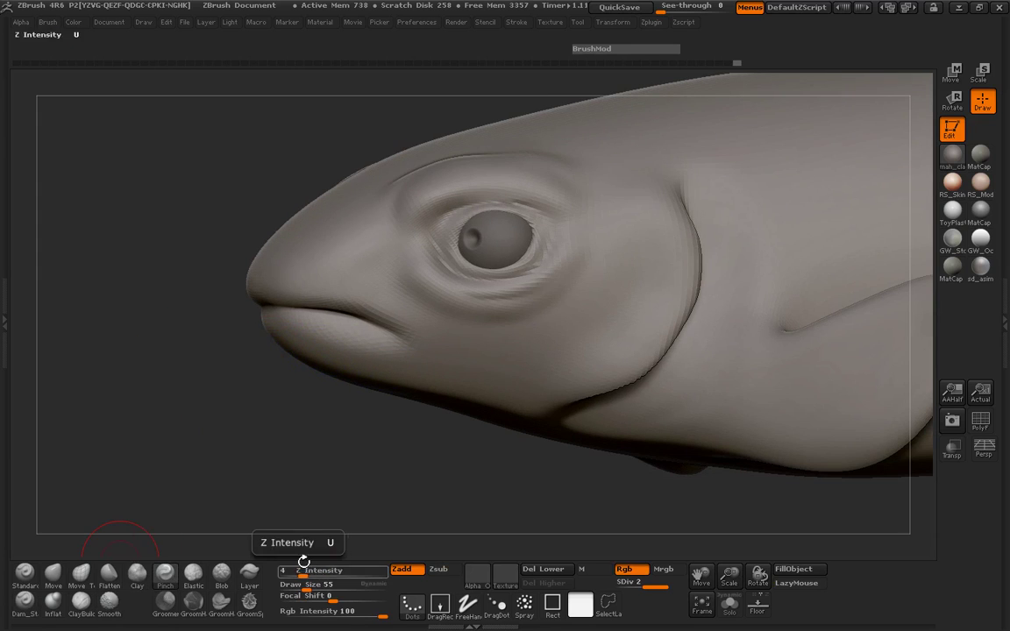
pyautogui.press('space')
pyautogui.moveTo(273, 312)
pyautogui.mouseDown()
pyautogui.moveTo(332, 316)
pyautogui.moveTo(391, 338)
pyautogui.mouseUp()
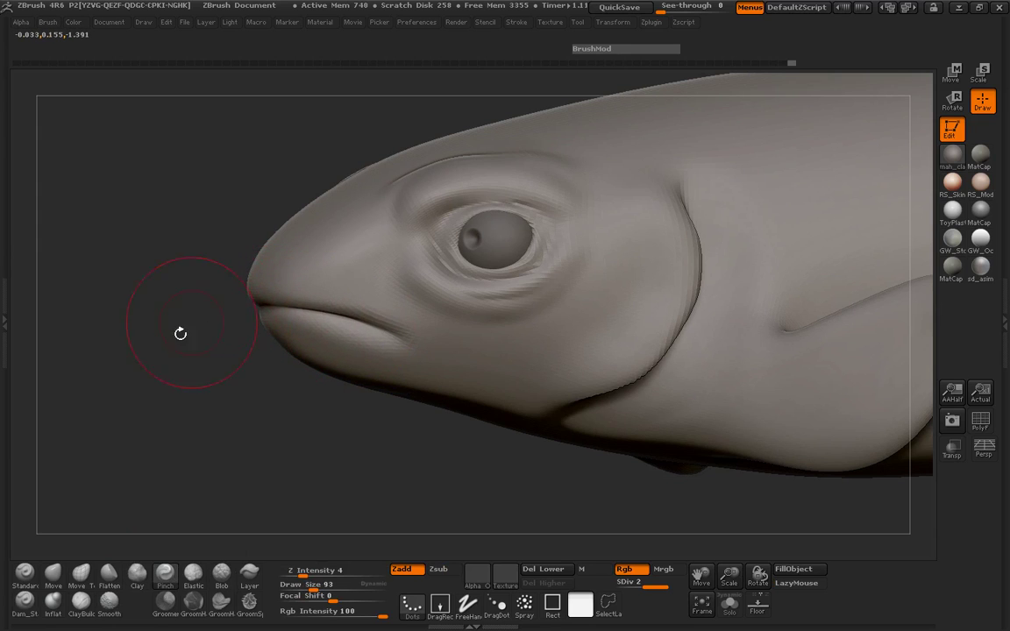
# Smooth the pinched surface of the lower lip near the front of the mouth.
pyautogui.moveTo(181, 333)
pyautogui.mouseDown()
pyautogui.moveTo(392, 334)
pyautogui.moveTo(218, 337)
pyautogui.mouseUp()
pyautogui.keyDown('shift'); pyautogui.moveTo(275, 323); pyautogui.dragTo(293, 323); pyautogui.keyUp('shift')
pyautogui.moveTo(423, 336); pyautogui.dragTo(230, 344)
# Deepen the mouth line between the lips with the Dam_Standard brush at draw size 46 and Z intensity 10.
pyautogui.click(28, 603)
pyautogui.moveTo(98, 464); pyautogui.dragTo(154, 406)
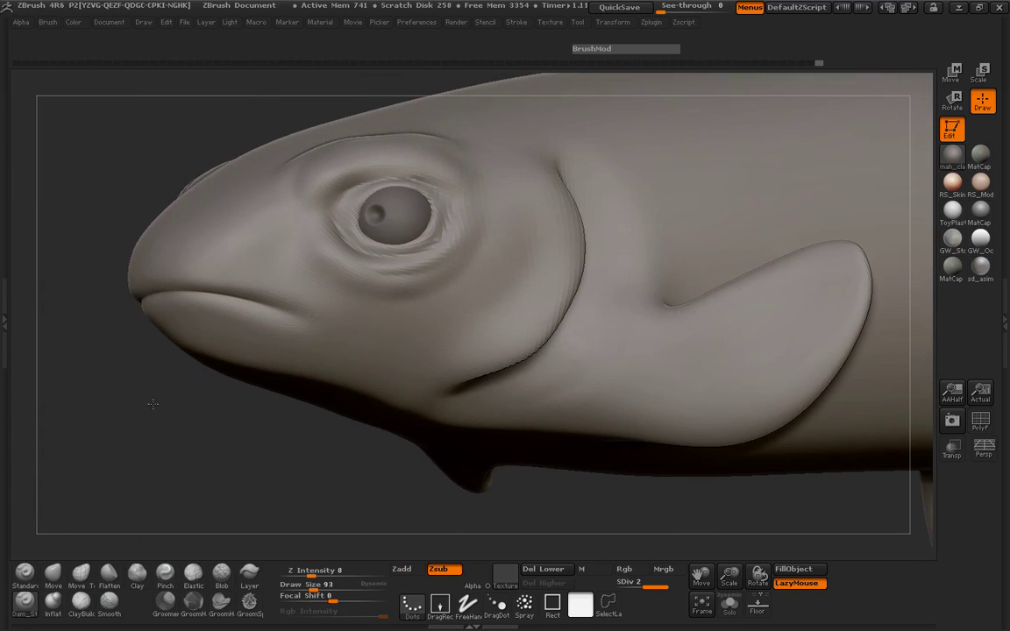
pyautogui.press('space')
pyautogui.moveTo(219, 302); pyautogui.dragTo(209, 303)
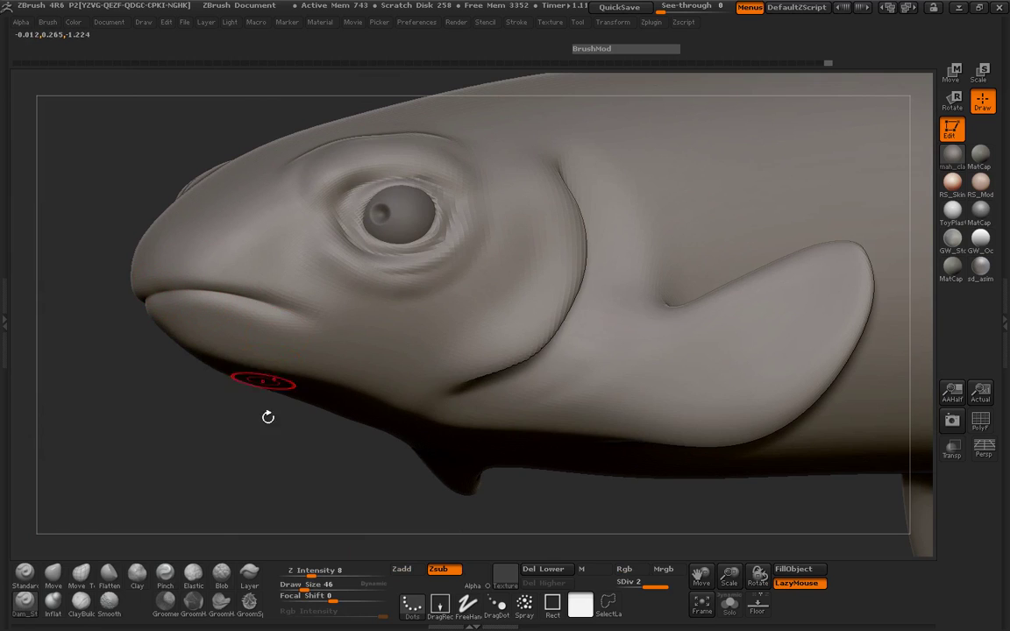
pyautogui.moveTo(321, 570); pyautogui.dragTo(324, 571)
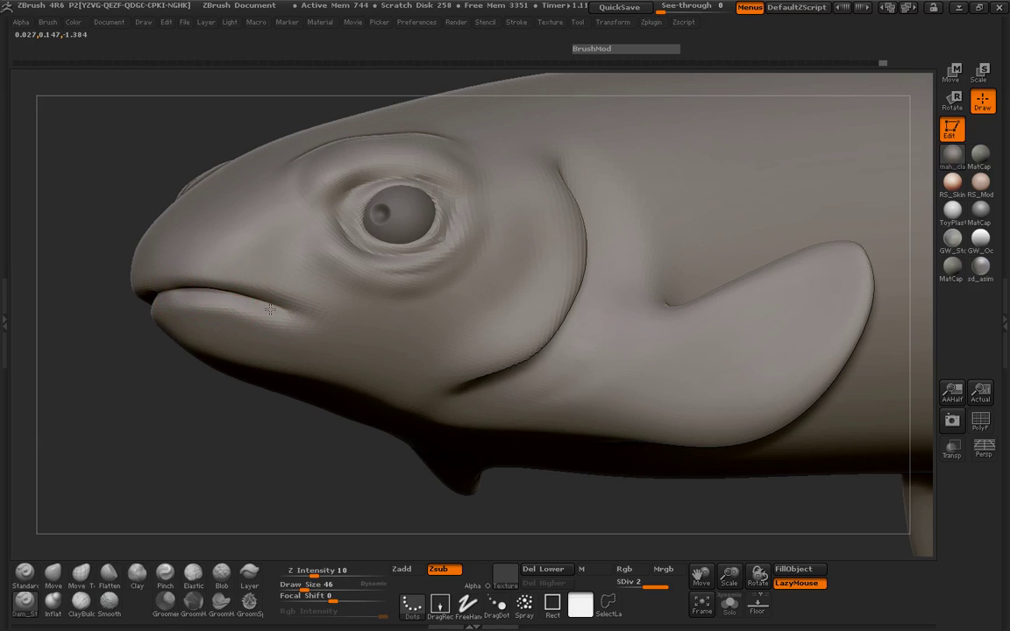
pyautogui.moveTo(270, 308); pyautogui.dragTo(230, 300)
# Reshape the edge of the lower lip from the underside of the head with the Move Topological brush at draw size 88.
pyautogui.moveTo(113, 378)
pyautogui.mouseDown()
pyautogui.moveTo(198, 291)
pyautogui.moveTo(136, 361)
pyautogui.mouseUp()
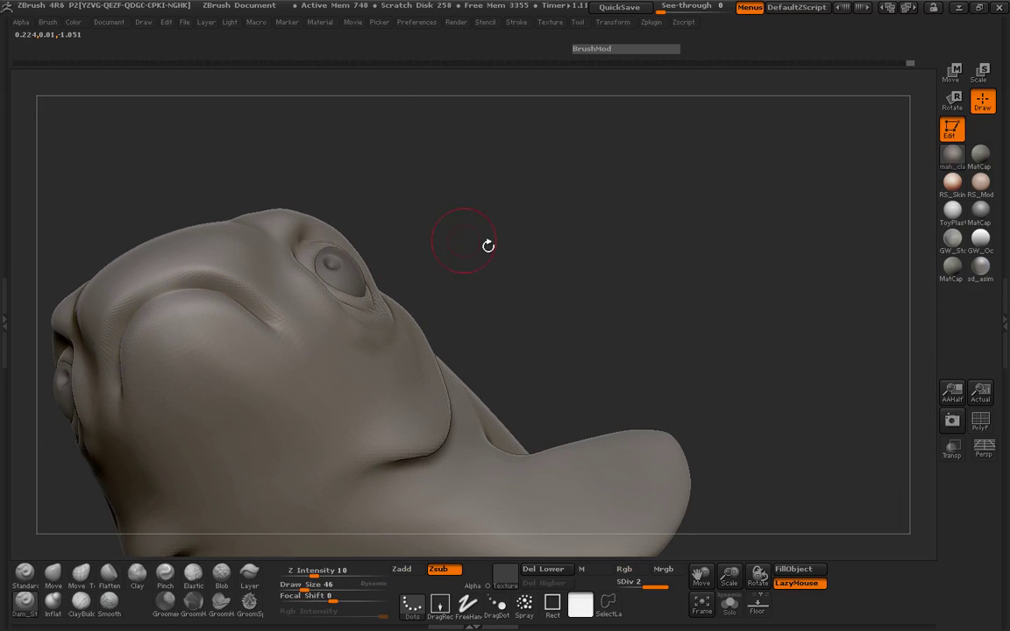
pyautogui.moveTo(489, 241); pyautogui.dragTo(512, 291)
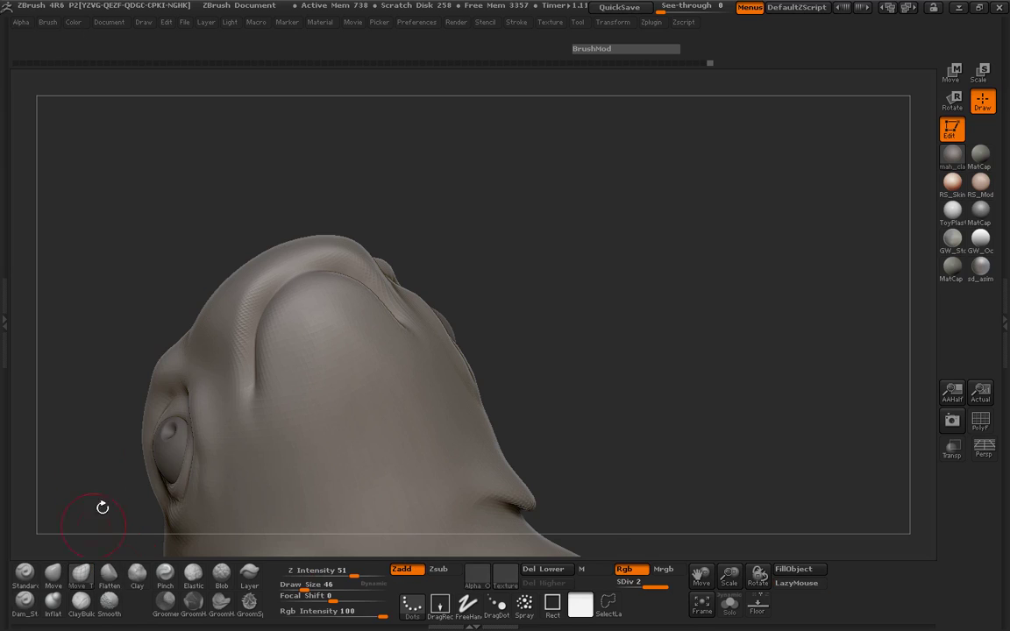
pyautogui.moveTo(101, 508); pyautogui.dragTo(203, 311)
pyautogui.press('space')
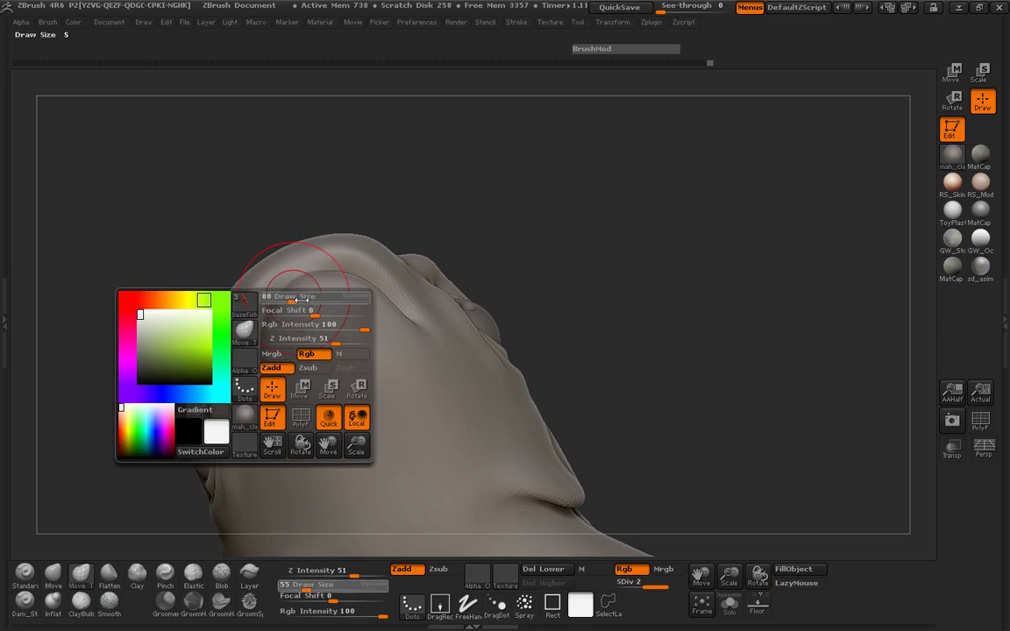
pyautogui.moveTo(301, 297); pyautogui.dragTo(303, 298)
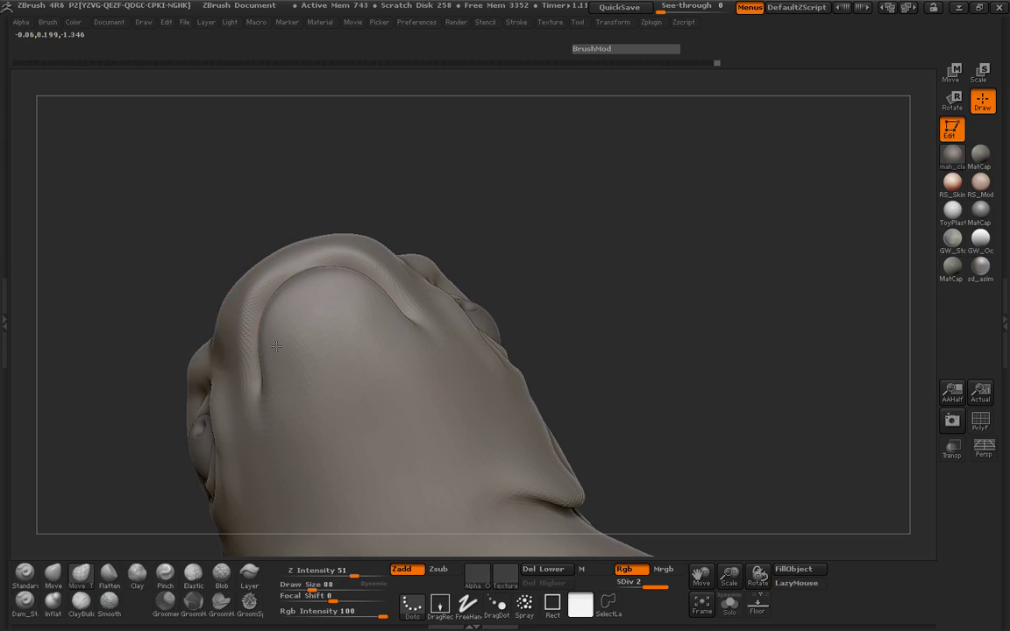
pyautogui.moveTo(276, 347)
pyautogui.mouseDown()
pyautogui.moveTo(262, 339)
pyautogui.moveTo(287, 311)
pyautogui.moveTo(284, 285)
pyautogui.mouseUp()
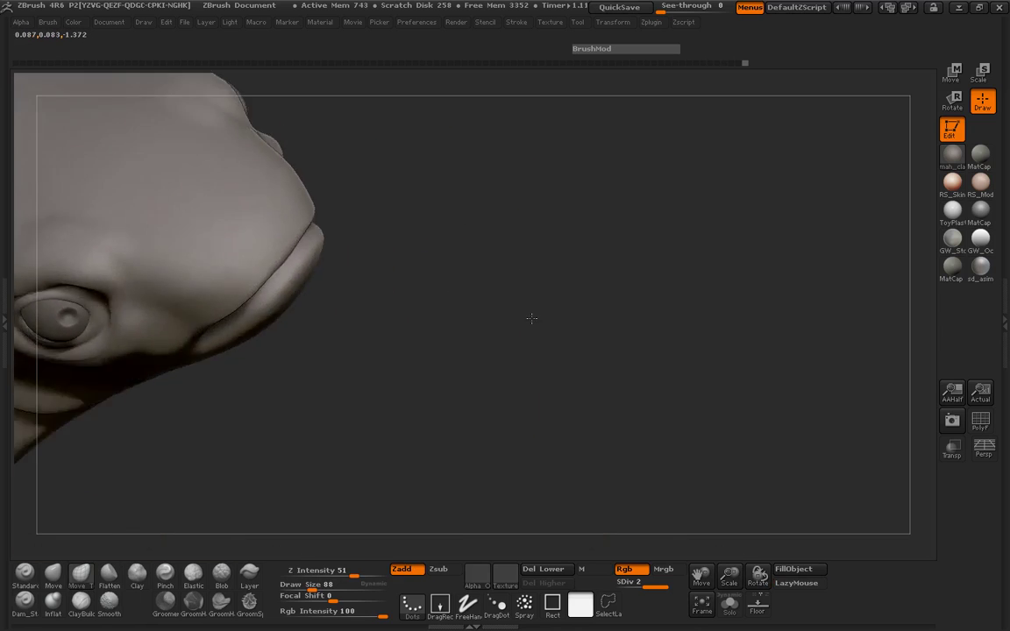
# Adjust the shape of the snout and mouth with the Move Topological brush at draw size 130.
pyautogui.moveTo(534, 318); pyautogui.dragTo(511, 344)
pyautogui.press('space')
pyautogui.moveTo(307, 268); pyautogui.dragTo(328, 285)
pyautogui.moveTo(269, 312); pyautogui.dragTo(248, 324)
pyautogui.moveTo(397, 330); pyautogui.dragTo(275, 424)
# Subdivide the fish mesh repeatedly up to subdivision level 5.
pyautogui.hotkey('ctrl', 'd')
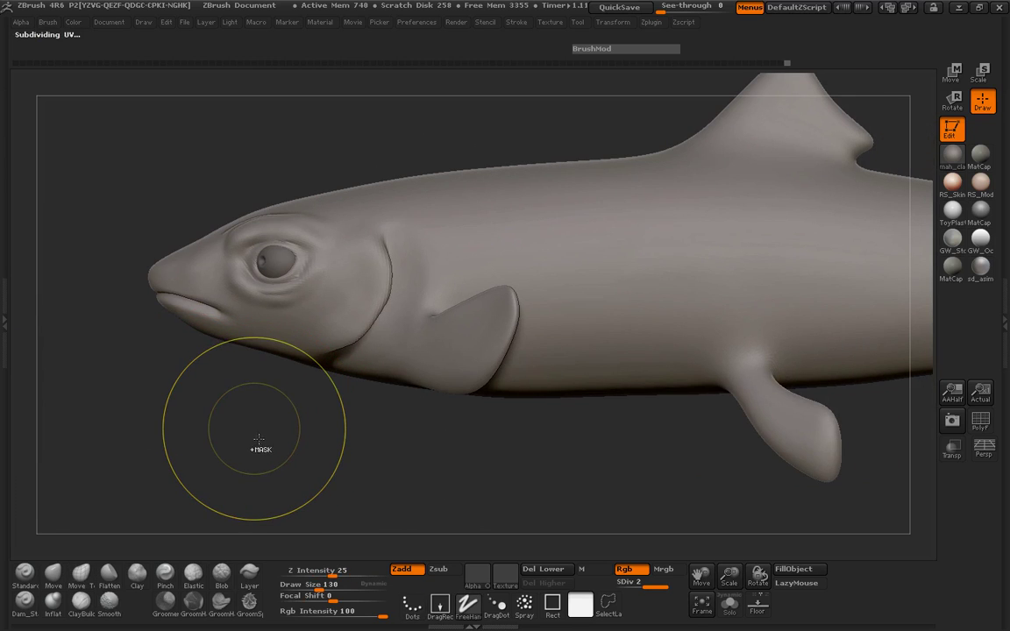
pyautogui.keyDown('alt'); pyautogui.moveTo(277, 433); pyautogui.dragTo(206, 465); pyautogui.keyUp('alt')
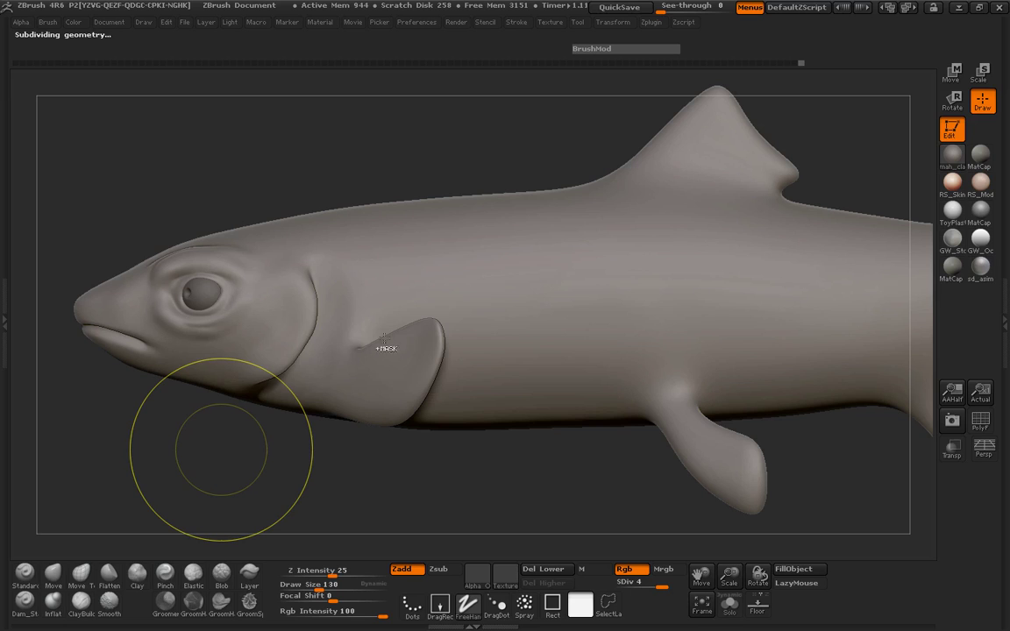
pyautogui.hotkey('ctrl', 'd')
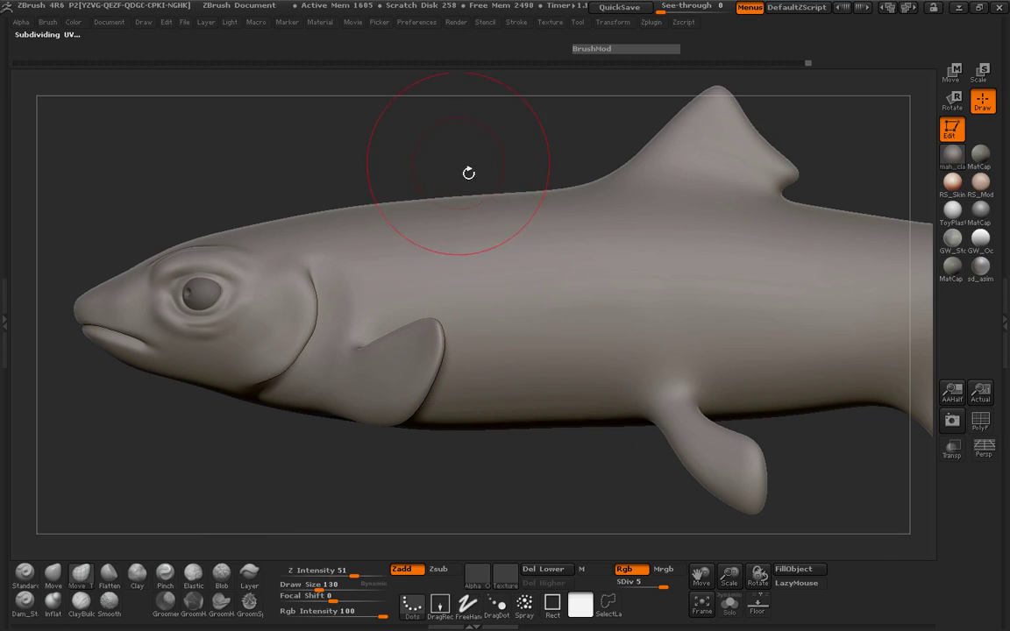
# Mask the whole dorsal fin down to its base, reducing the brush's draw size to 73 for the edges.
pyautogui.moveTo(466, 170); pyautogui.dragTo(423, 230)
pyautogui.moveTo(578, 198)
pyautogui.keyDown('ctrl'); pyautogui.mouseDown()
pyautogui.moveTo(571, 203)
pyautogui.moveTo(605, 207)
pyautogui.mouseUp(); pyautogui.keyUp('ctrl')
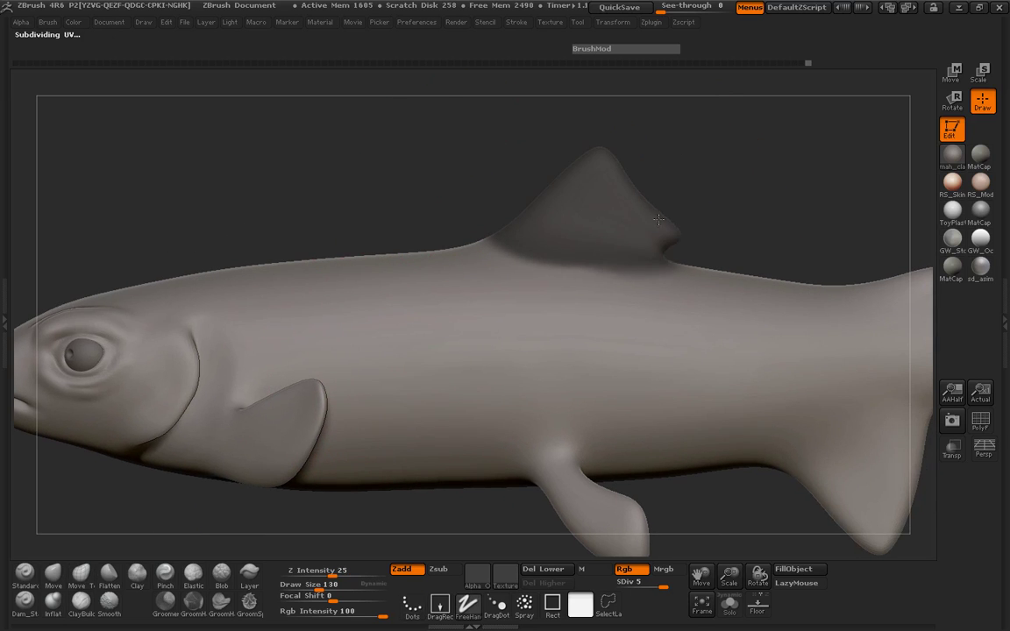
pyautogui.keyDown('alt'); pyautogui.moveTo(755, 221); pyautogui.dragTo(708, 219); pyautogui.keyUp('alt')
pyautogui.press('space')
pyautogui.moveTo(619, 210); pyautogui.dragTo(603, 211)
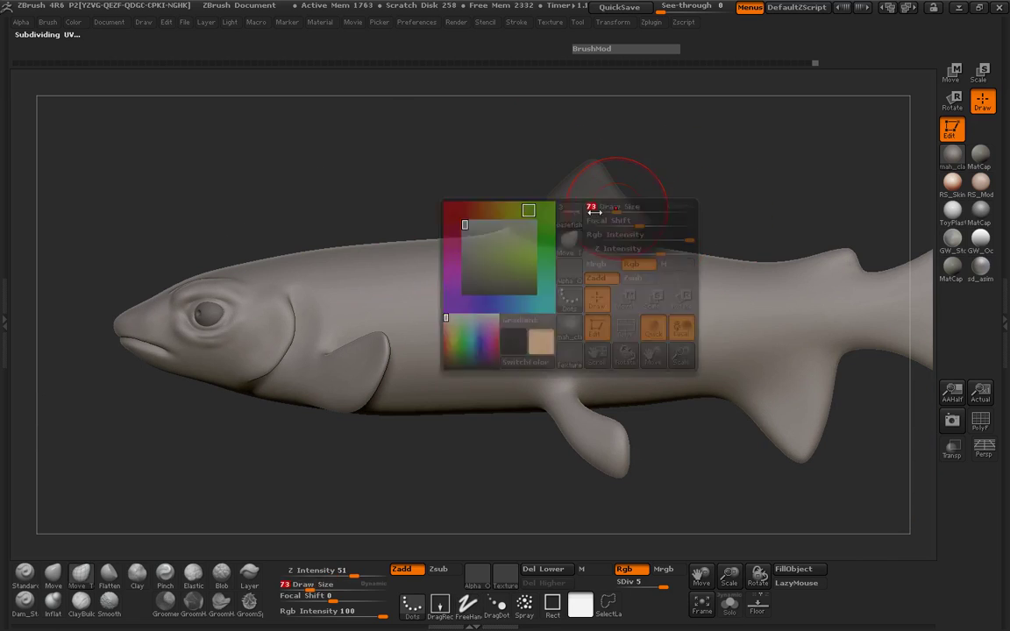
pyautogui.moveTo(516, 201)
pyautogui.keyDown('ctrl'); pyautogui.mouseDown()
pyautogui.moveTo(482, 209)
pyautogui.moveTo(539, 212)
pyautogui.moveTo(491, 188)
pyautogui.moveTo(552, 179)
pyautogui.moveTo(572, 201)
pyautogui.mouseUp(); pyautogui.keyUp('ctrl')
pyautogui.keyDown('alt'); pyautogui.moveTo(670, 193); pyautogui.dragTo(444, 169); pyautogui.keyUp('alt')
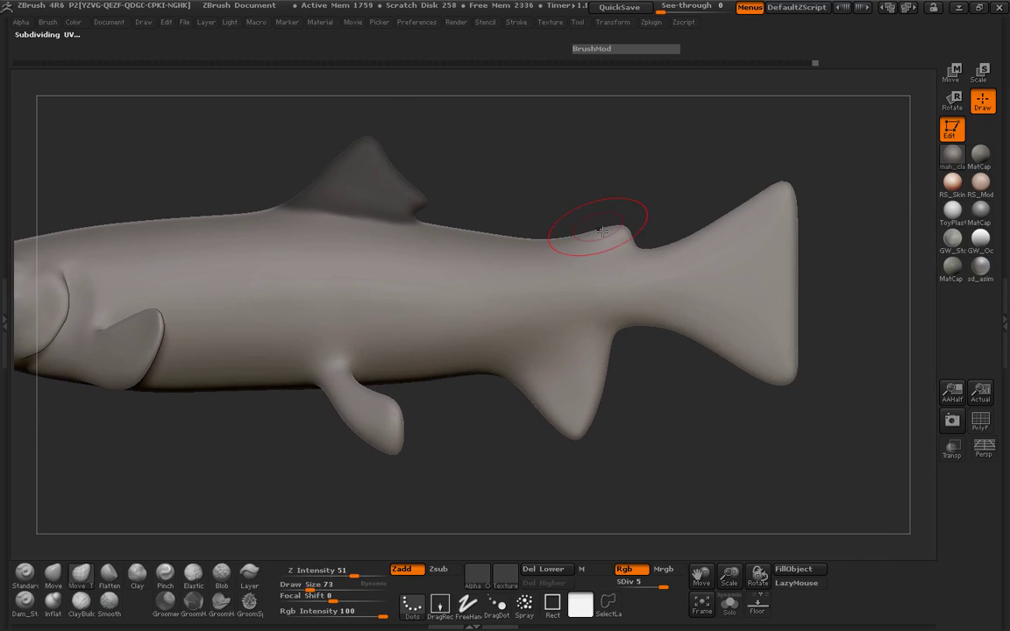
pyautogui.moveTo(572, 221)
pyautogui.keyDown('ctrl'); pyautogui.mouseDown()
pyautogui.moveTo(571, 237)
pyautogui.moveTo(615, 244)
pyautogui.moveTo(601, 237)
pyautogui.mouseUp(); pyautogui.keyUp('ctrl')
pyautogui.hotkey('ctrl', 'z')
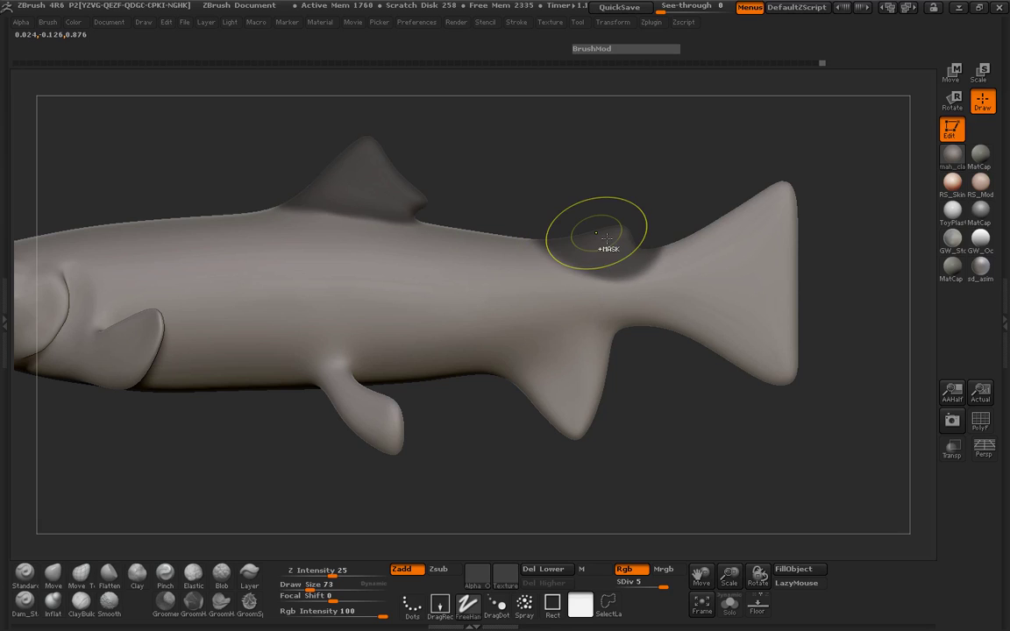
pyautogui.hotkey('ctrl', 'z')
# Mask the tail fin, the small adipose fin and the anal fin, reducing the draw size to 40 for the smaller ones.
pyautogui.moveTo(677, 230)
pyautogui.keyDown('ctrl'); pyautogui.mouseDown()
pyautogui.moveTo(681, 356)
pyautogui.moveTo(744, 374)
pyautogui.moveTo(791, 357)
pyautogui.moveTo(777, 346)
pyautogui.mouseUp(); pyautogui.keyUp('ctrl')
pyautogui.press('space')
pyautogui.moveTo(615, 232)
pyautogui.mouseDown()
pyautogui.moveTo(597, 238)
pyautogui.moveTo(629, 238)
pyautogui.mouseUp()
pyautogui.moveTo(561, 393)
pyautogui.keyDown('ctrl'); pyautogui.mouseDown()
pyautogui.moveTo(509, 399)
pyautogui.moveTo(586, 360)
pyautogui.moveTo(602, 400)
pyautogui.moveTo(570, 435)
pyautogui.mouseUp(); pyautogui.keyUp('ctrl')
# Mask both pelvic fins completely, covering their undersides and edges down to the belly.
pyautogui.keyDown('alt'); pyautogui.moveTo(498, 457); pyautogui.dragTo(626, 421); pyautogui.keyUp('alt')
pyautogui.moveTo(548, 447); pyautogui.dragTo(607, 478)
pyautogui.keyDown('ctrl'); pyautogui.moveTo(583, 435); pyautogui.dragTo(565, 432); pyautogui.keyUp('ctrl')
pyautogui.moveTo(512, 386)
pyautogui.keyDown('ctrl'); pyautogui.mouseDown()
pyautogui.moveTo(626, 501)
pyautogui.moveTo(694, 281)
pyautogui.moveTo(594, 417)
pyautogui.moveTo(604, 429)
pyautogui.moveTo(574, 419)
pyautogui.mouseUp(); pyautogui.keyUp('ctrl')
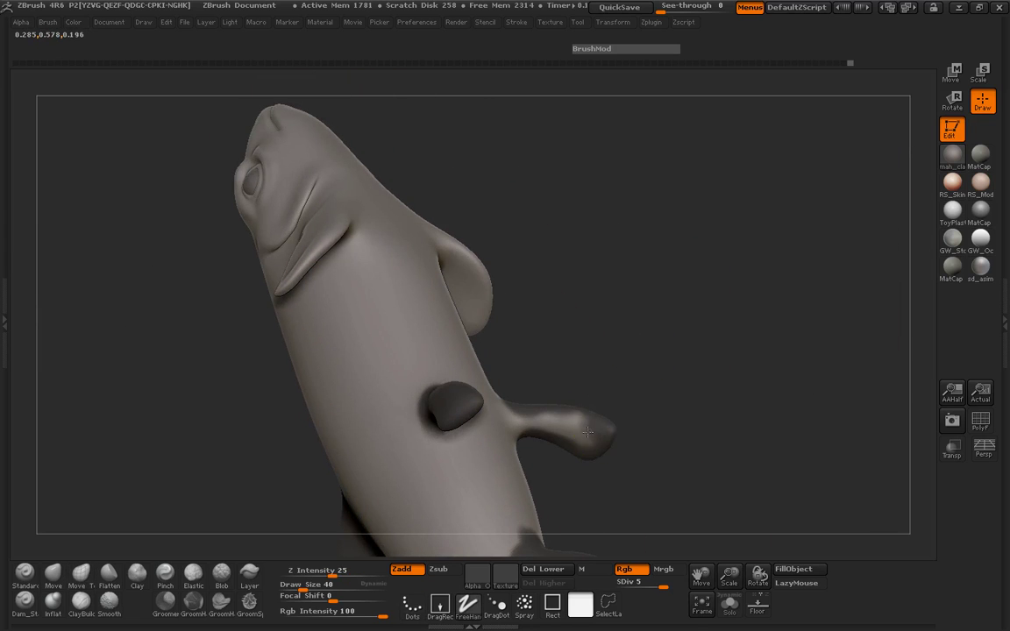
pyautogui.keyDown('ctrl'); pyautogui.moveTo(595, 455); pyautogui.dragTo(547, 427); pyautogui.keyUp('ctrl')
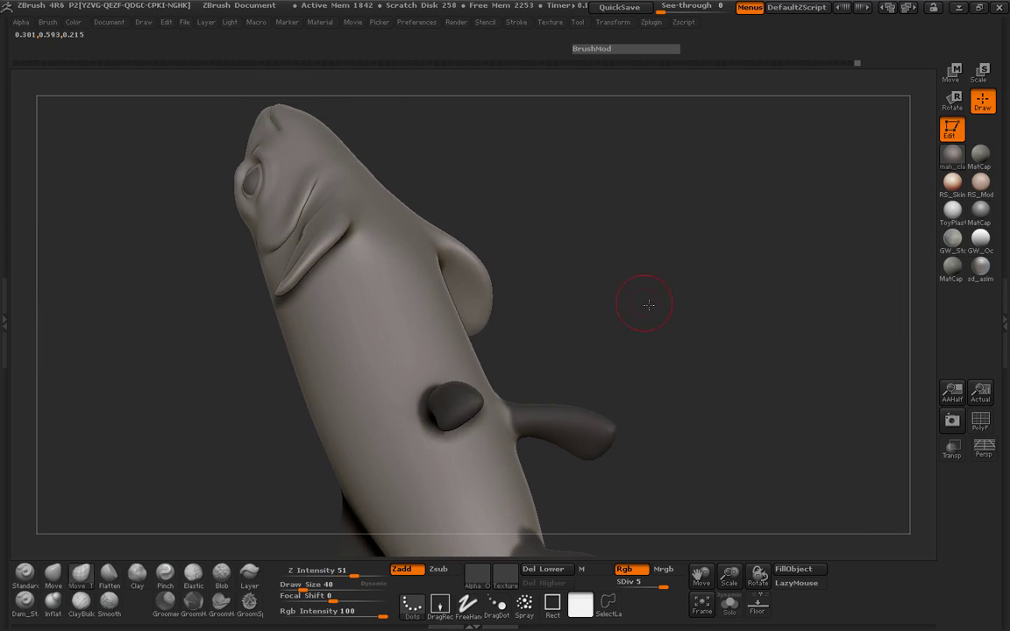
# Mask the pectoral fins behind the gills, covering both their outer and inner faces.
pyautogui.moveTo(643, 302); pyautogui.dragTo(639, 355)
pyautogui.keyDown('alt'); pyautogui.moveTo(668, 221); pyautogui.dragTo(684, 334); pyautogui.keyUp('alt')
pyautogui.moveTo(568, 256)
pyautogui.keyDown('ctrl'); pyautogui.mouseDown()
pyautogui.moveTo(554, 260)
pyautogui.moveTo(611, 307)
pyautogui.mouseUp(); pyautogui.keyUp('ctrl')
pyautogui.moveTo(682, 296); pyautogui.dragTo(429, 240)
pyautogui.moveTo(538, 228)
pyautogui.keyDown('ctrl'); pyautogui.mouseDown()
pyautogui.moveTo(550, 272)
pyautogui.moveTo(573, 253)
pyautogui.moveTo(561, 249)
pyautogui.moveTo(551, 268)
pyautogui.moveTo(564, 276)
pyautogui.mouseUp(); pyautogui.keyUp('ctrl')
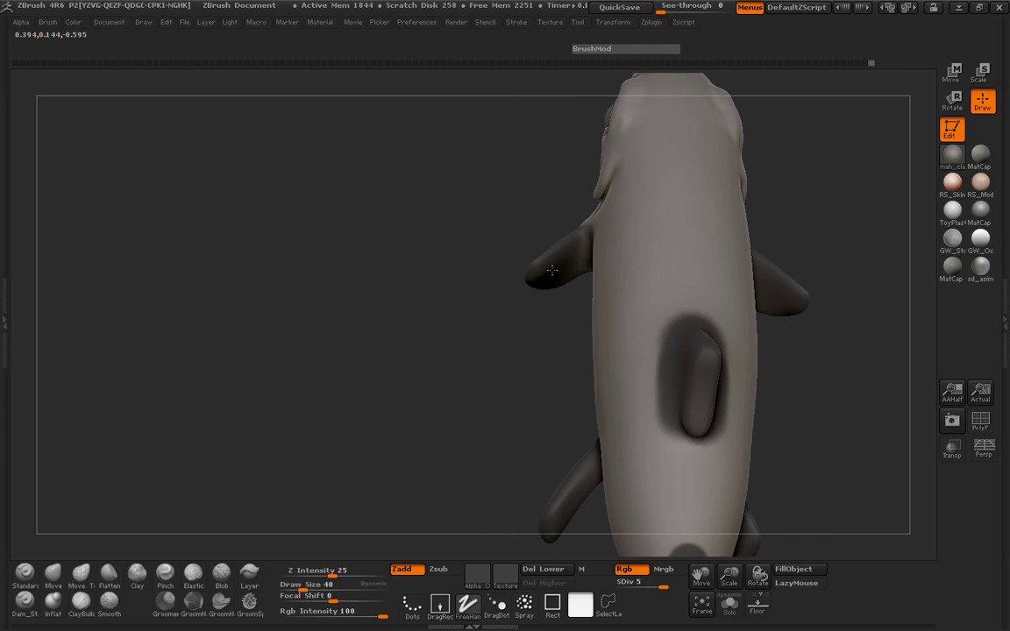
pyautogui.moveTo(417, 267); pyautogui.dragTo(509, 266)
# Finish the mask at the inner base of the pectoral fin and erase the mask spilled onto the adjacent body.
pyautogui.moveTo(687, 189)
pyautogui.mouseDown()
pyautogui.moveTo(703, 196)
pyautogui.moveTo(733, 277)
pyautogui.moveTo(716, 314)
pyautogui.moveTo(699, 300)
pyautogui.moveTo(328, 344)
pyautogui.moveTo(330, 380)
pyautogui.moveTo(293, 378)
pyautogui.mouseUp()
pyautogui.moveTo(292, 379)
pyautogui.keyDown('ctrl'); pyautogui.mouseDown(button='right')
pyautogui.moveTo(512, 376)
pyautogui.moveTo(489, 392)
pyautogui.mouseUp(button='right'); pyautogui.keyUp('ctrl')
pyautogui.keyDown('ctrl'); pyautogui.moveTo(545, 318); pyautogui.dragTo(609, 312); pyautogui.keyUp('ctrl')
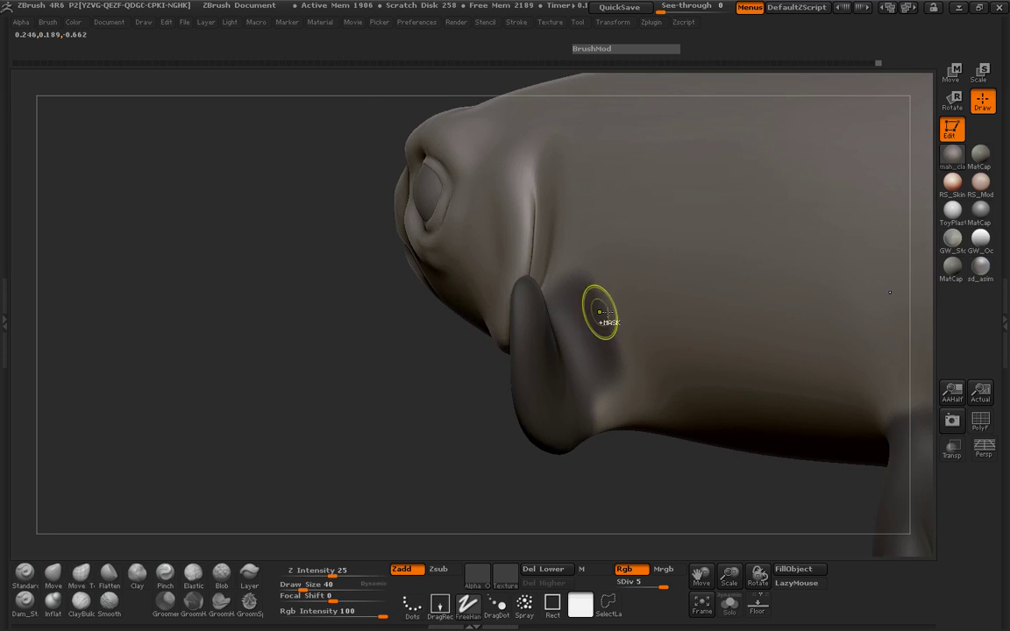
pyautogui.keyDown('ctrl'); pyautogui.keyDown('alt'); pyautogui.moveTo(581, 276); pyautogui.dragTo(620, 364); pyautogui.keyUp('alt'); pyautogui.keyUp('ctrl')
pyautogui.moveTo(578, 275); pyautogui.dragTo(614, 368)
pyautogui.moveTo(579, 300); pyautogui.dragTo(625, 404)
# Blur the fin mask twice at subdivision level 3, and return the mesh to level 5.
pyautogui.moveTo(659, 585); pyautogui.dragTo(642, 584)
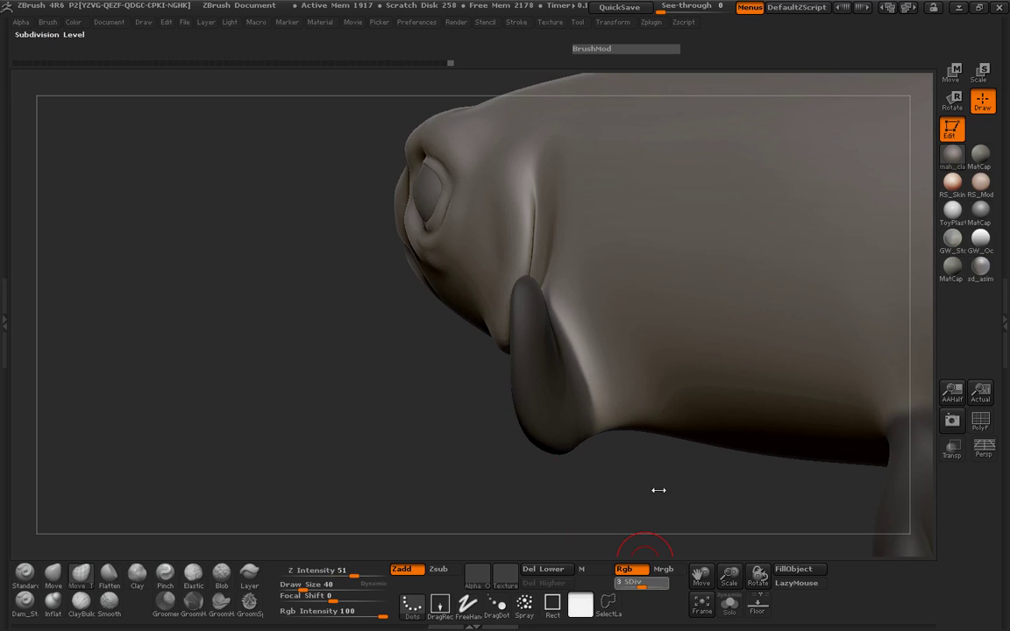
pyautogui.keyDown('ctrl'); pyautogui.click(690, 279); pyautogui.keyUp('ctrl')
pyautogui.keyDown('ctrl'); pyautogui.click(690, 280); pyautogui.keyUp('ctrl')
pyautogui.moveTo(473, 377)
pyautogui.mouseDown()
pyautogui.moveTo(325, 374)
pyautogui.moveTo(315, 410)
pyautogui.mouseUp()
pyautogui.moveTo(643, 586); pyautogui.dragTo(693, 587)
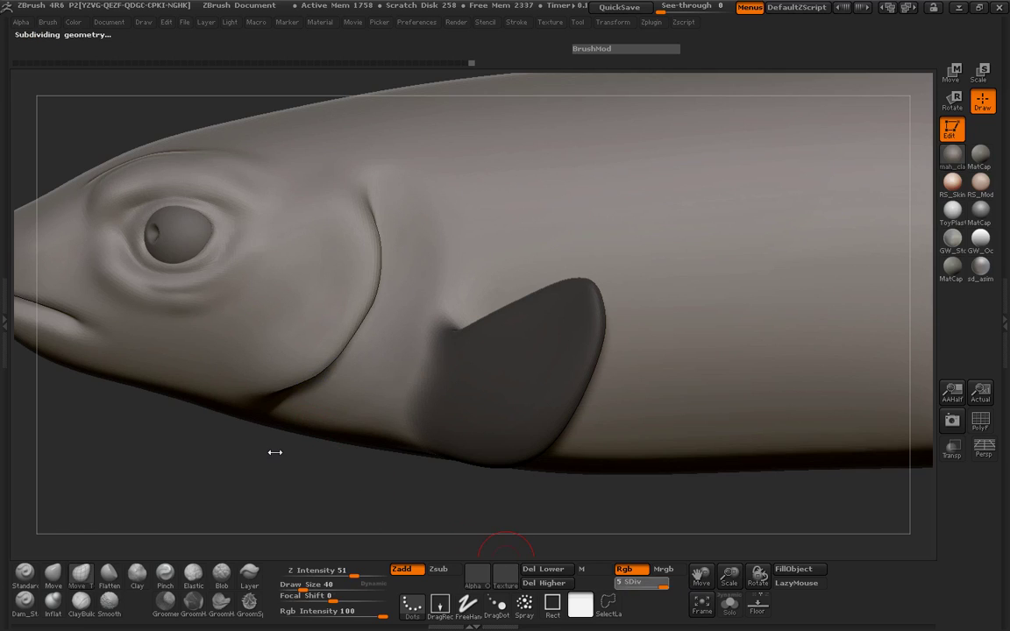
# Add surface noise to the fish and load the speckled grayscale image from the animal images alphas folder as its alpha.
pyautogui.click(10, 298)
pyautogui.click(41, 80)
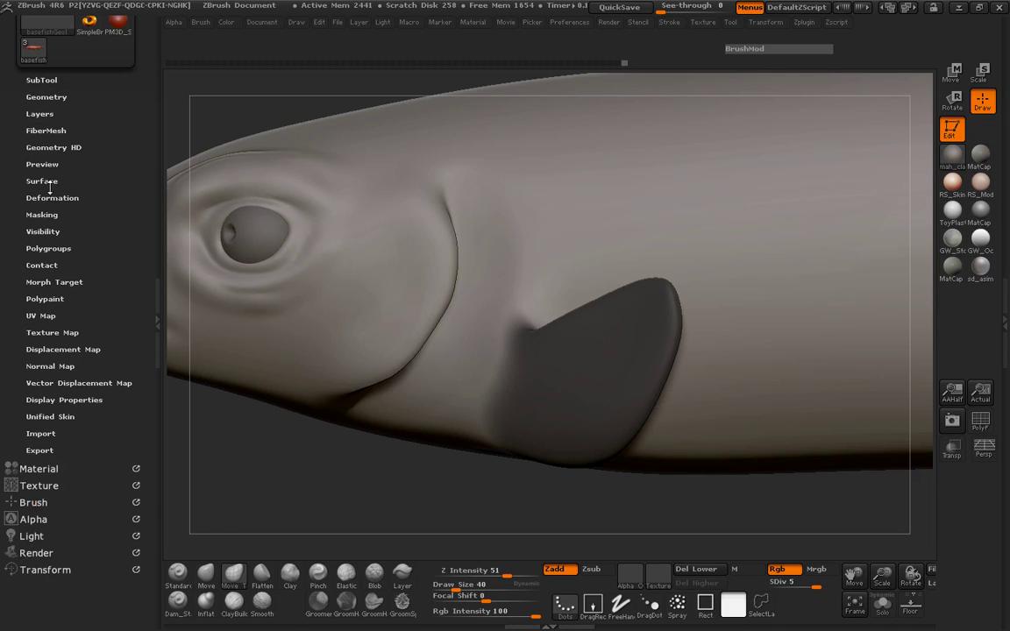
pyautogui.click(49, 181)
pyautogui.click(49, 196)
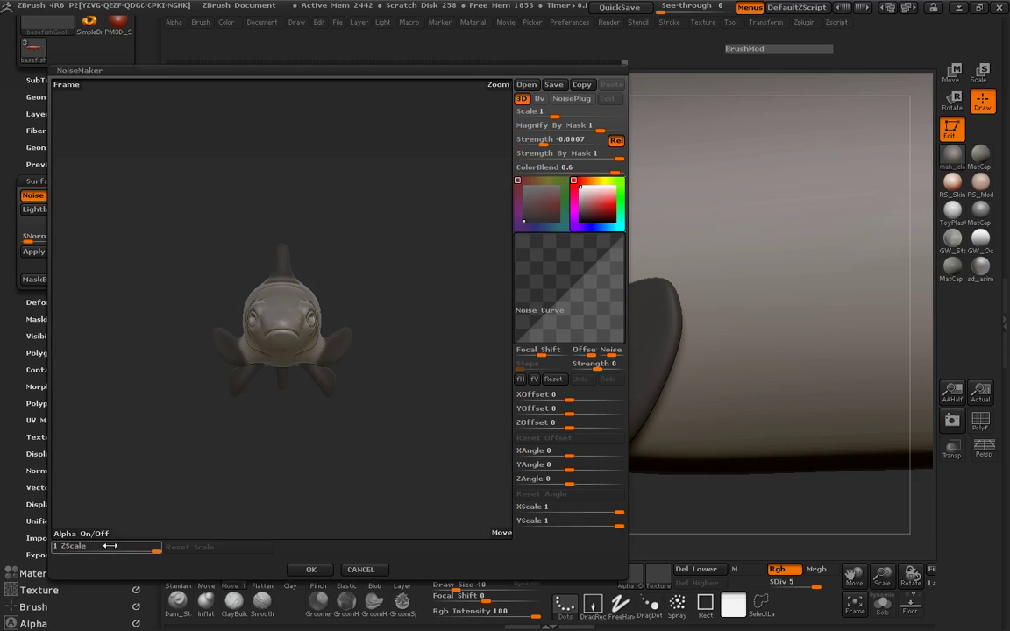
pyautogui.click(97, 537)
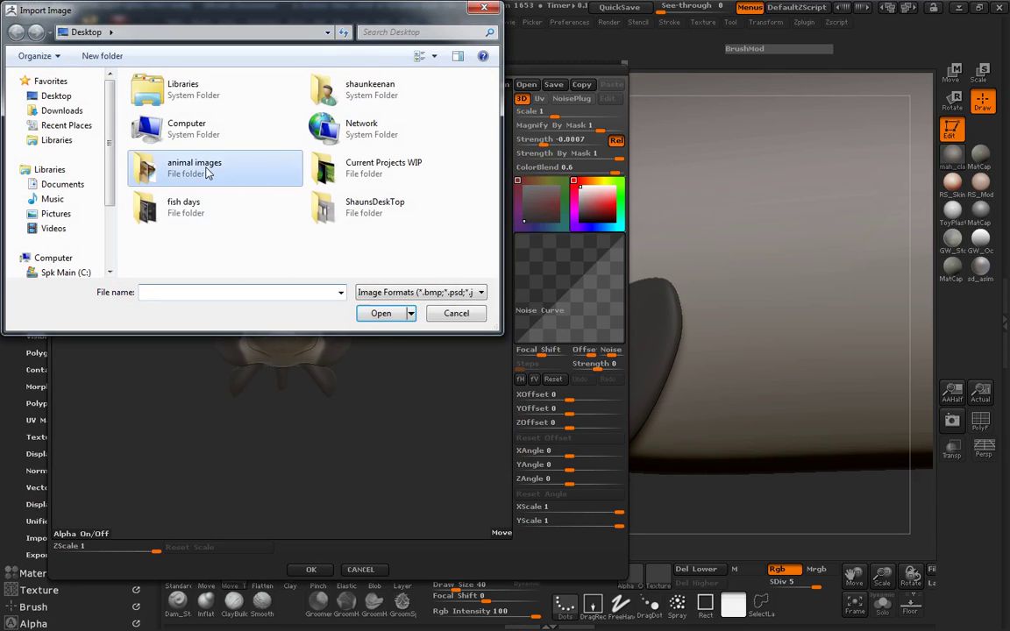
pyautogui.doubleClick(207, 173)
pyautogui.doubleClick(166, 106)
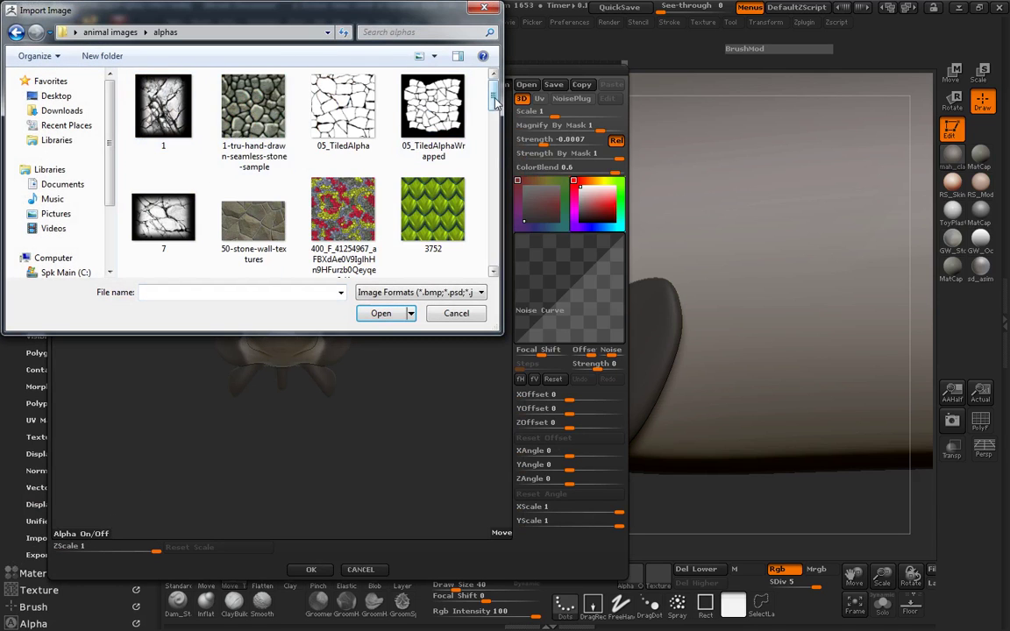
pyautogui.scroll(-2, 496, 101)
pyautogui.doubleClick(355, 149)
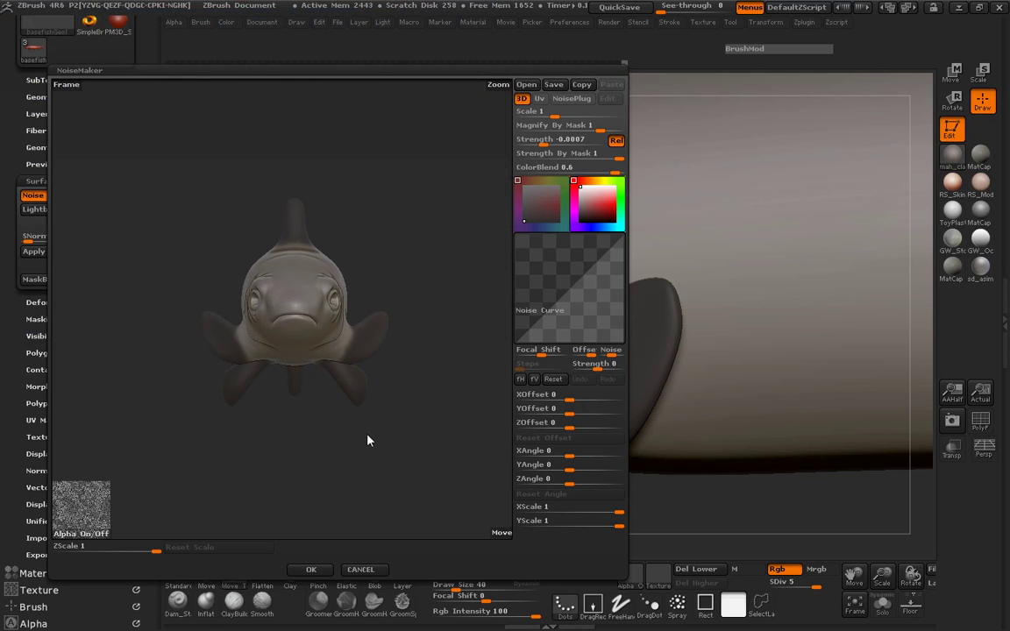
# Set the noise strength to -0.0156 and switch the noise from 3D to UV mapping.
pyautogui.moveTo(367, 435); pyautogui.dragTo(327, 491)
pyautogui.click(544, 139)
pyautogui.write('-0.002')
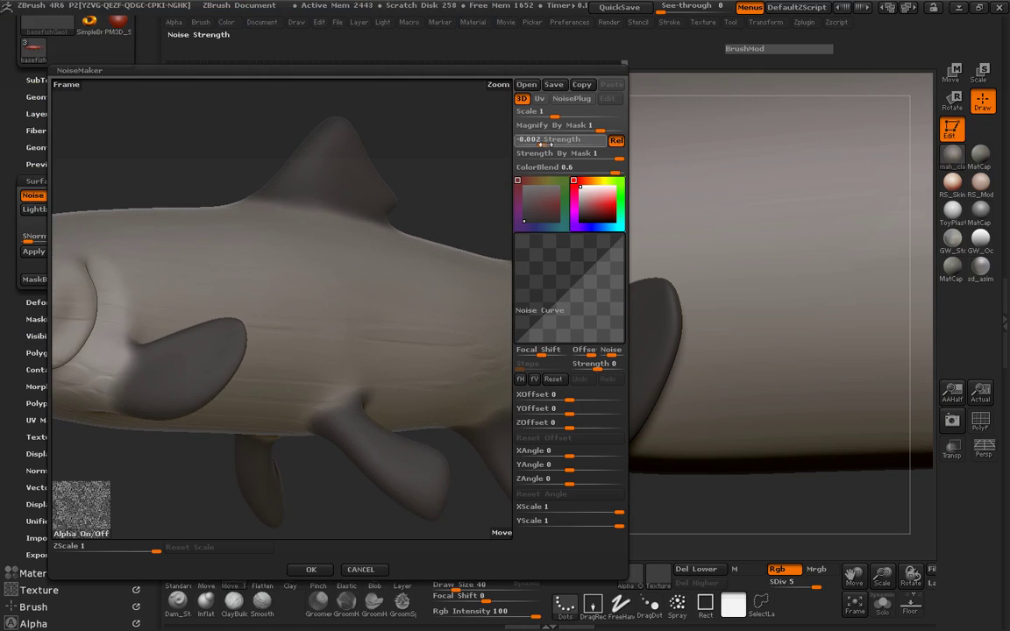
pyautogui.moveTo(546, 145); pyautogui.dragTo(538, 145)
pyautogui.click(540, 98)
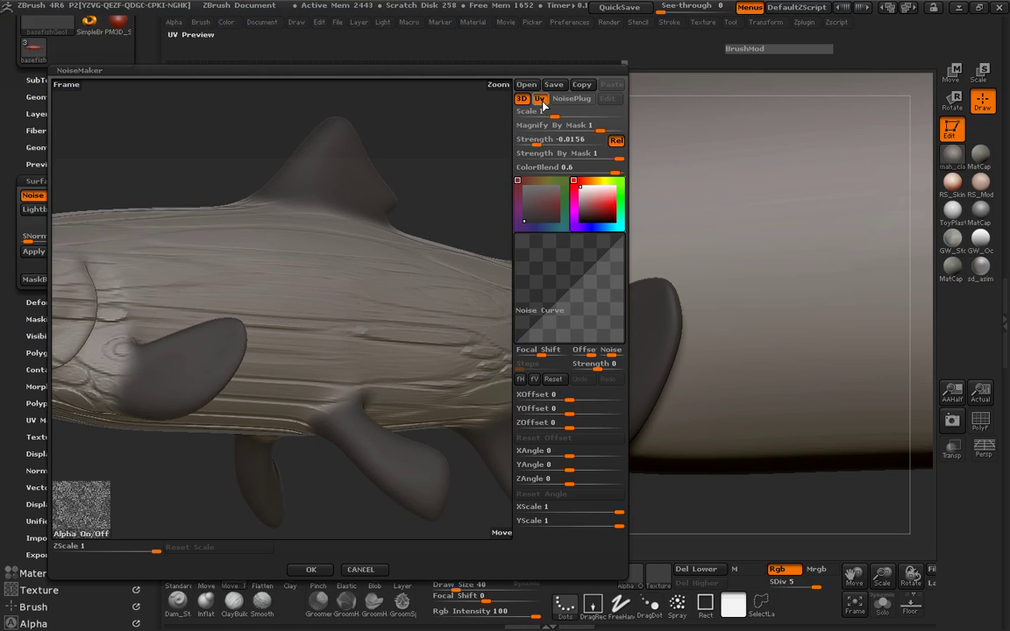
pyautogui.moveTo(223, 182); pyautogui.dragTo(240, 182)
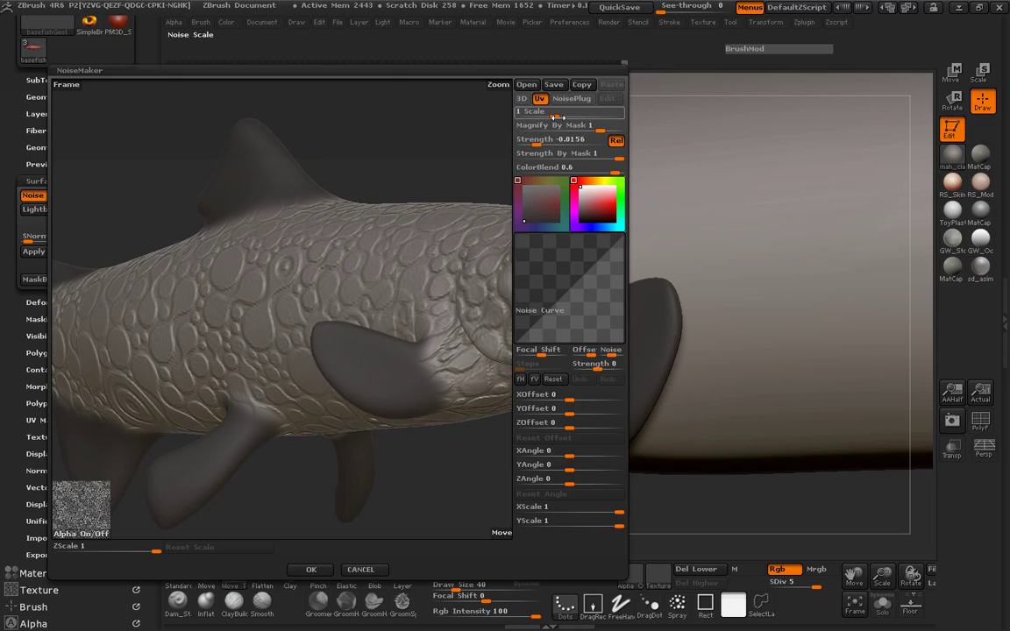
# Set the noise scale to 0.1602 and its strength to -0.0126, and accept the noise settings.
pyautogui.moveTo(562, 116); pyautogui.dragTo(544, 116)
pyautogui.moveTo(394, 154); pyautogui.dragTo(267, 186)
pyautogui.moveTo(534, 142); pyautogui.dragTo(544, 142)
pyautogui.moveTo(282, 213); pyautogui.dragTo(268, 229)
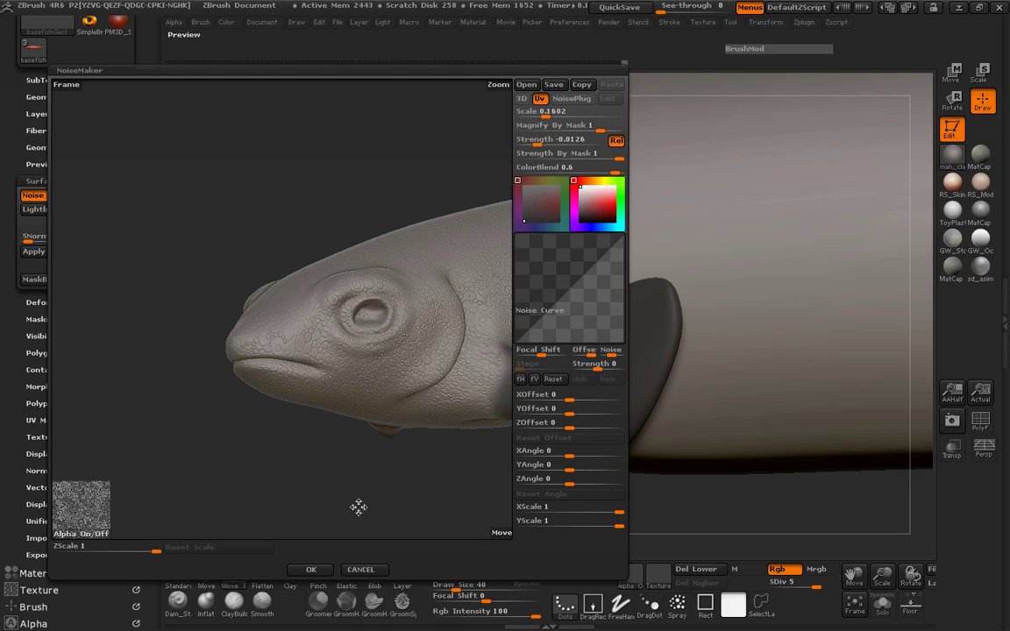
pyautogui.click(313, 571)
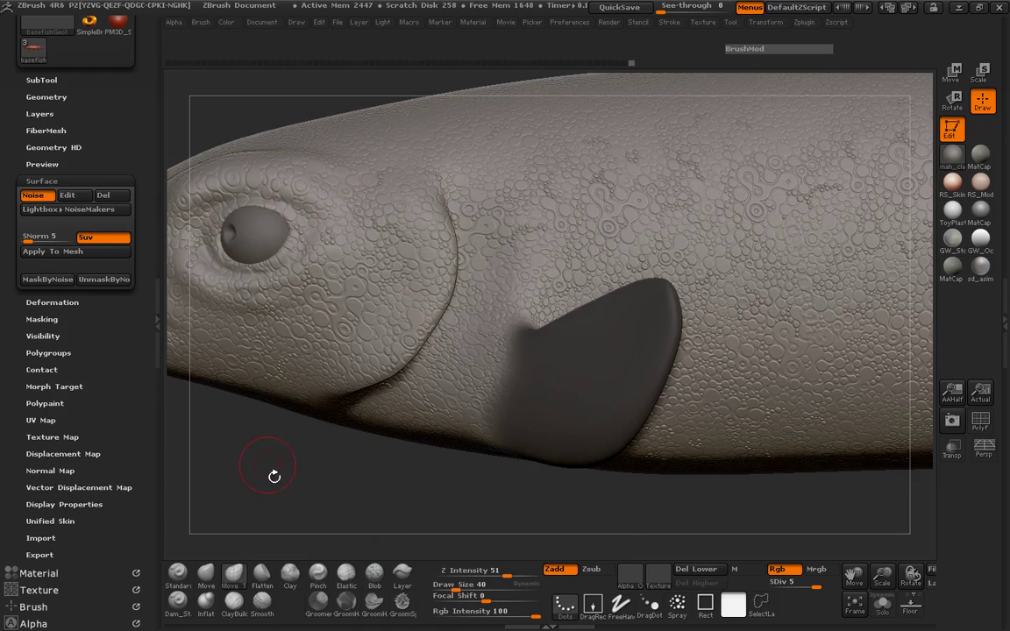
# Apply the scale noise to the fish mesh as real geometry, and turn surface noise on again.
pyautogui.moveTo(271, 541); pyautogui.dragTo(350, 439)
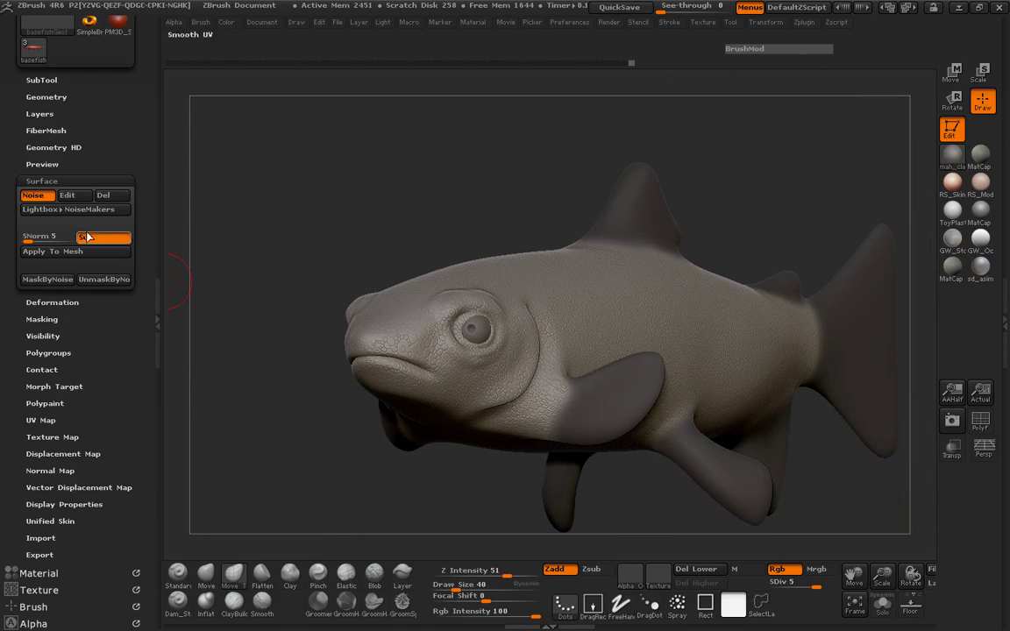
pyautogui.click(52, 251)
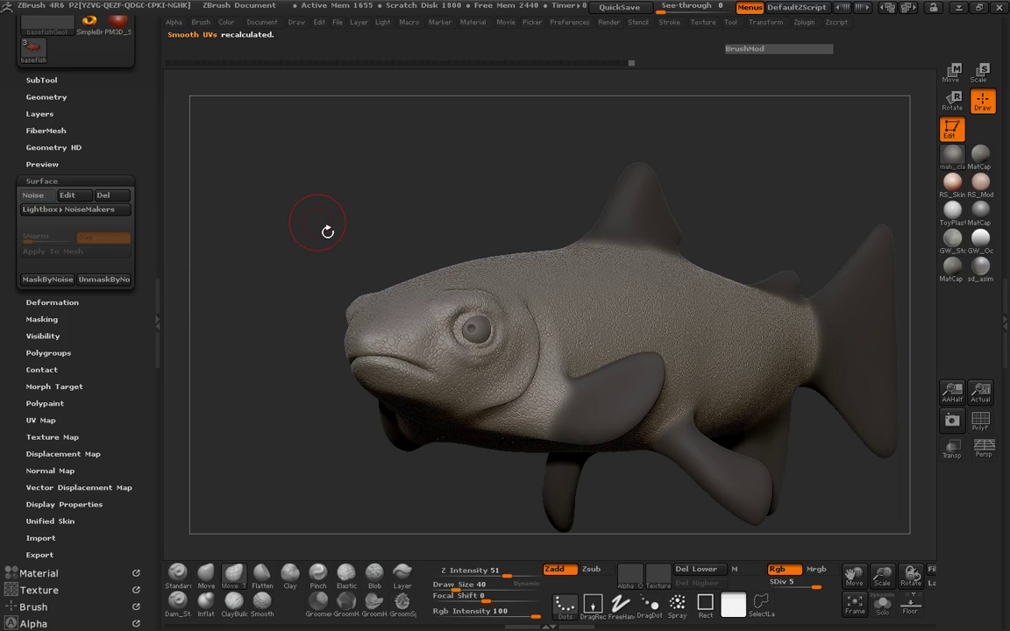
pyautogui.moveTo(324, 225)
pyautogui.mouseDown()
pyautogui.moveTo(311, 234)
pyautogui.moveTo(322, 225)
pyautogui.mouseUp()
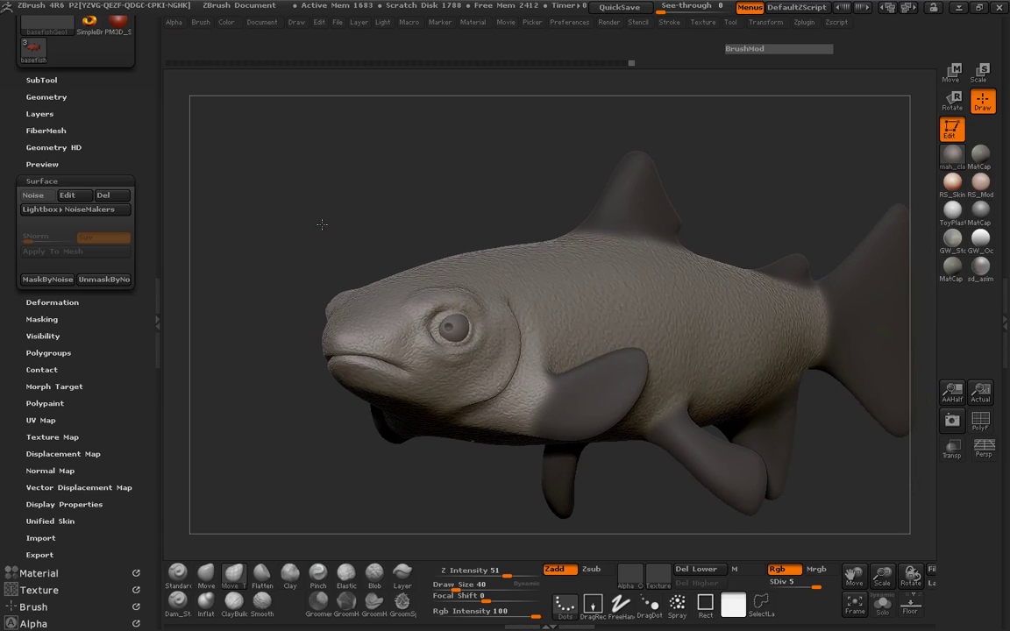
pyautogui.click(32, 195)
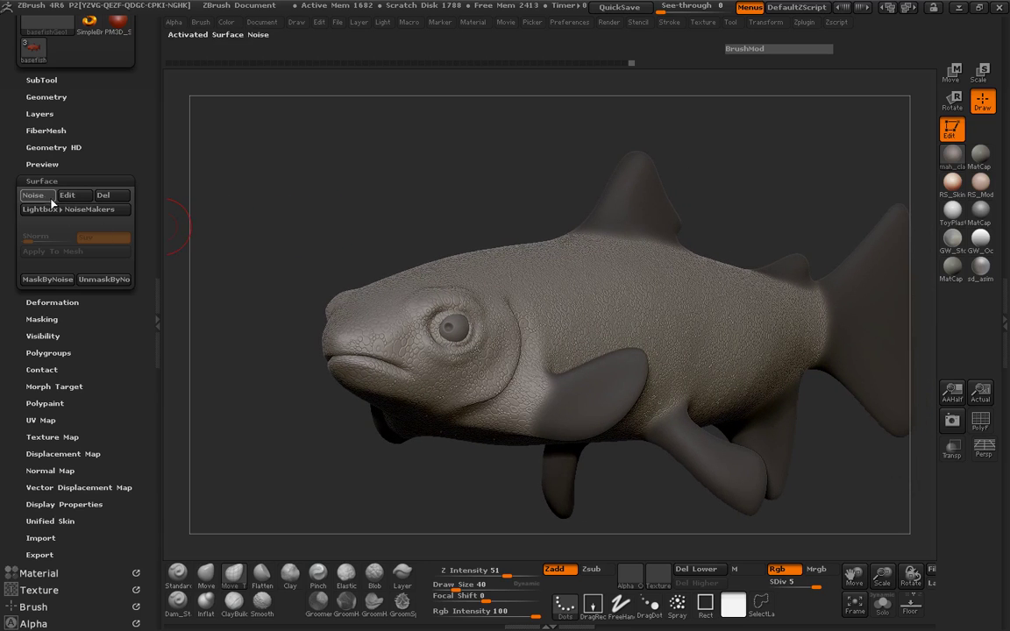
# Reopen the surface noise settings and replace the noise alpha with the 7693 scale image from the animal images alphas folder.
pyautogui.click(67, 194)
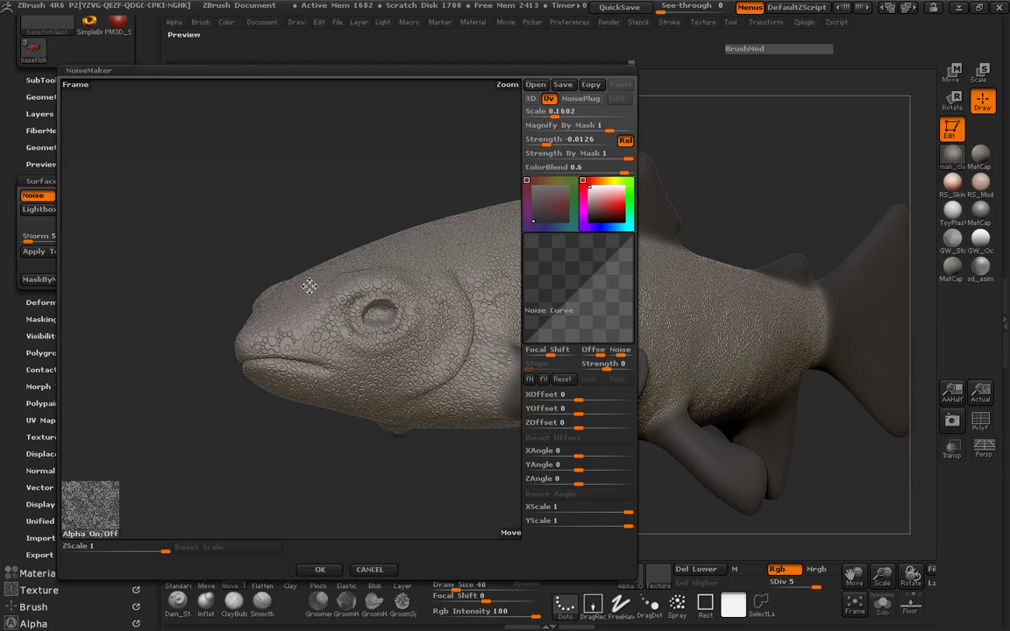
pyautogui.click(111, 504)
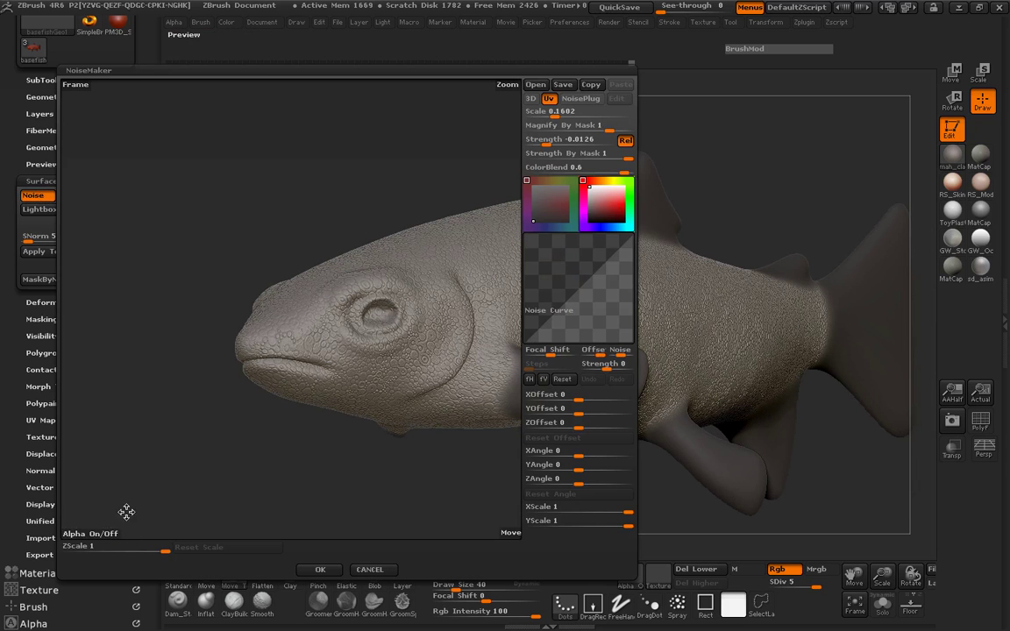
pyautogui.click(94, 498)
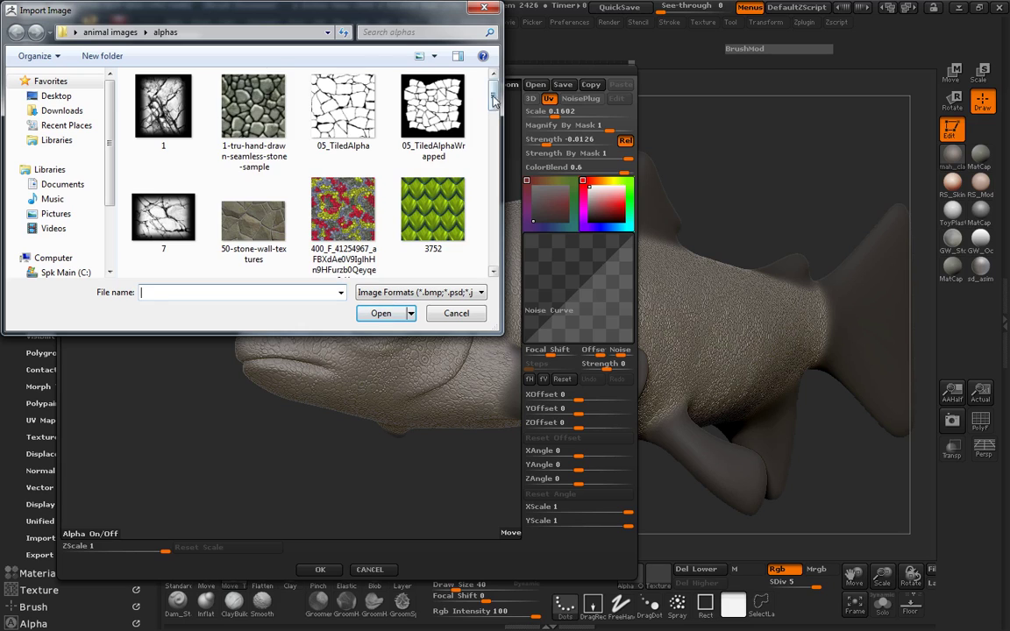
pyautogui.moveTo(492, 98); pyautogui.dragTo(490, 132)
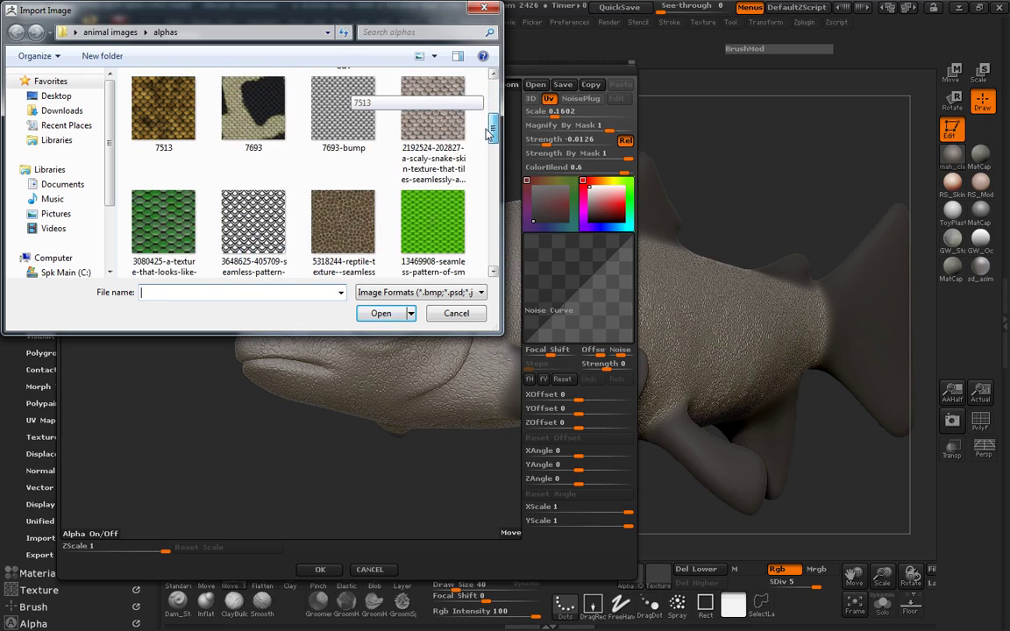
pyautogui.doubleClick(238, 115)
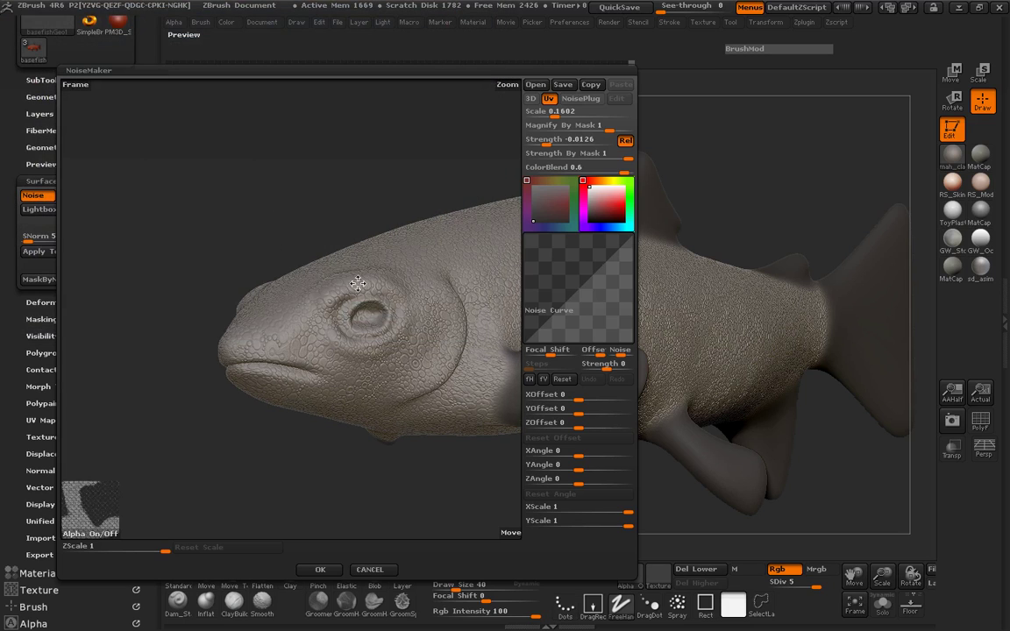
# Set the noise scale to 0.0554 and reduce its strength to 0.0561 so the pattern sits lightly on the body.
pyautogui.keyDown('ctrl'); pyautogui.moveTo(358, 283); pyautogui.dragTo(400, 290, button='right'); pyautogui.keyUp('ctrl')
pyautogui.moveTo(555, 146); pyautogui.dragTo(610, 149)
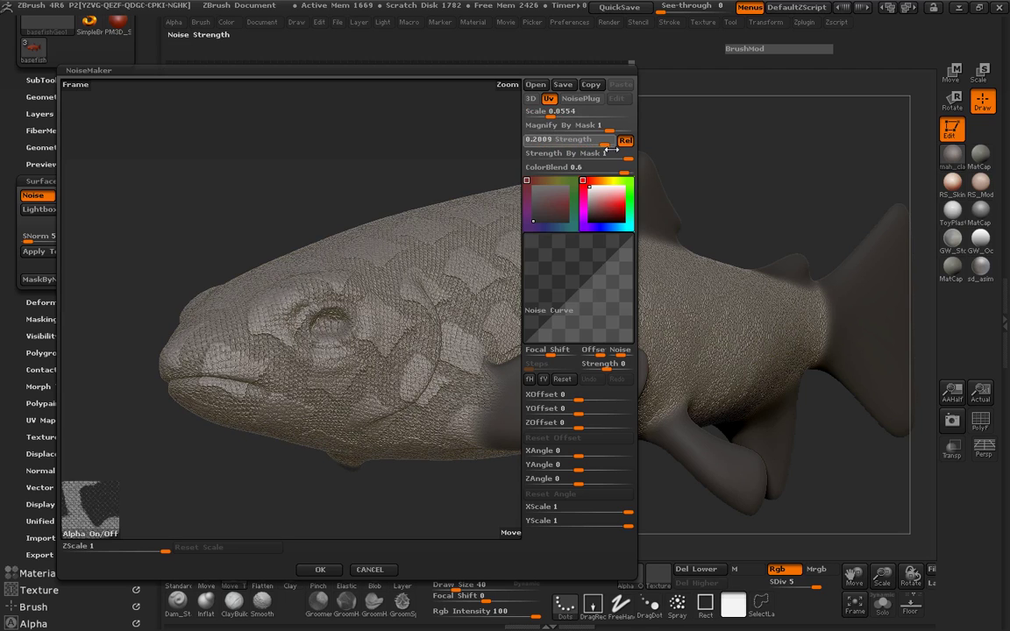
pyautogui.moveTo(318, 181); pyautogui.dragTo(418, 155)
pyautogui.moveTo(346, 165); pyautogui.dragTo(351, 166)
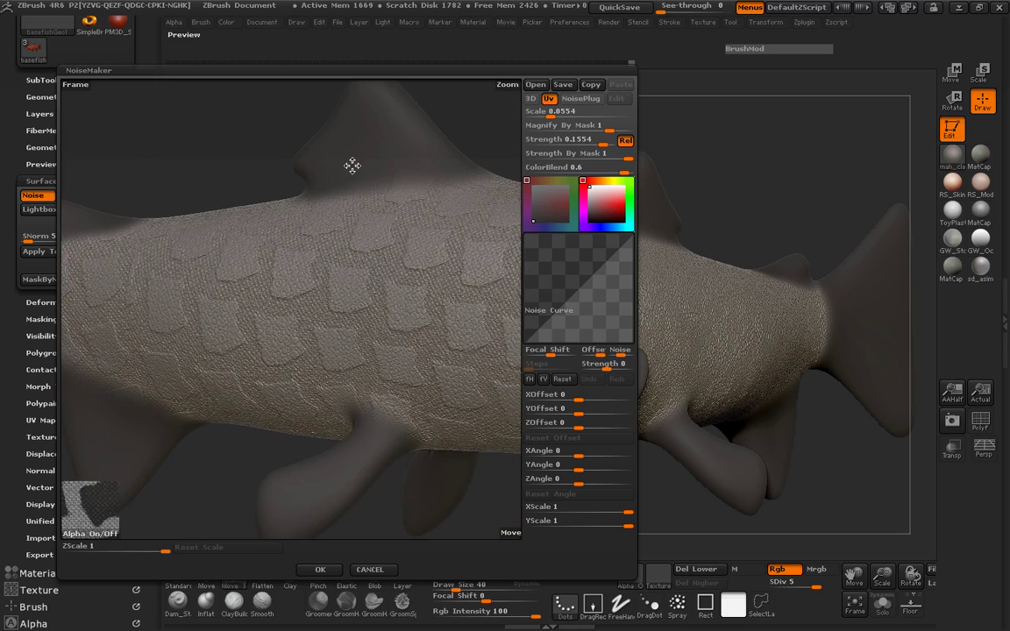
pyautogui.moveTo(484, 140); pyautogui.dragTo(487, 138)
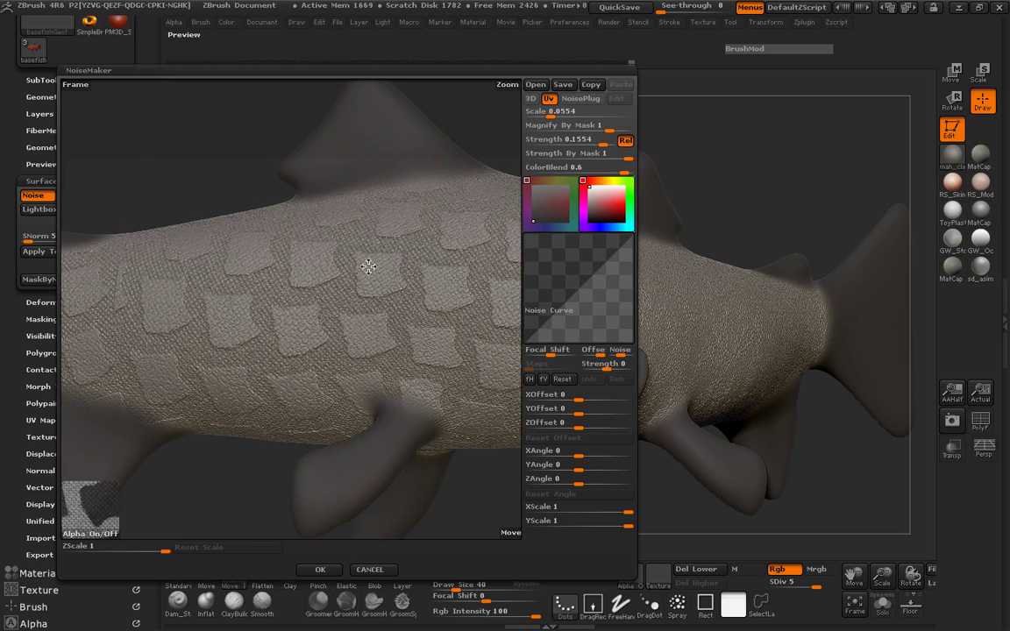
pyautogui.moveTo(615, 143); pyautogui.dragTo(605, 145)
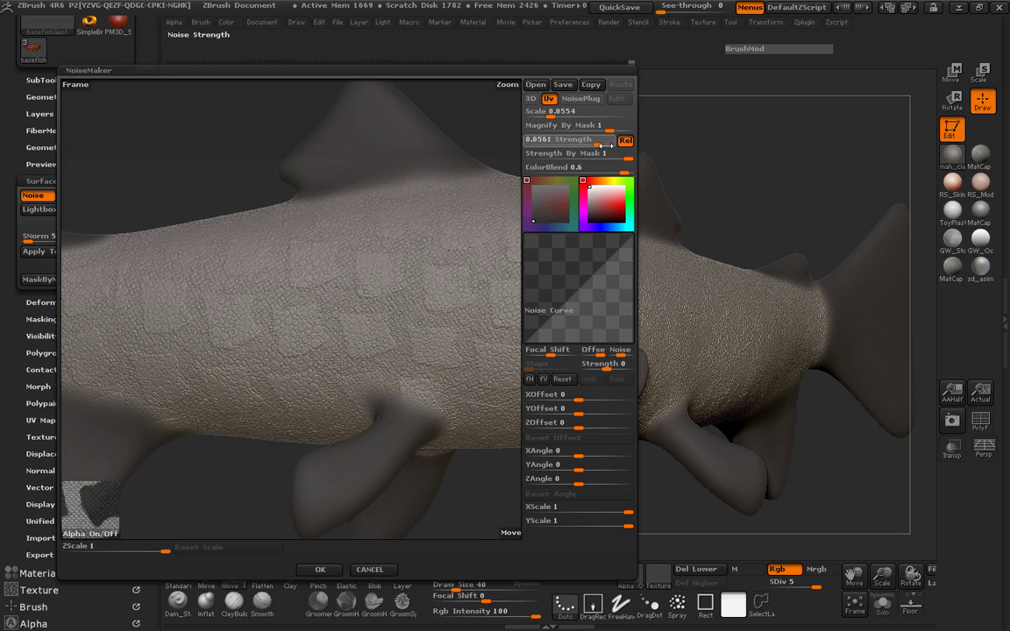
pyautogui.moveTo(268, 185); pyautogui.dragTo(215, 185)
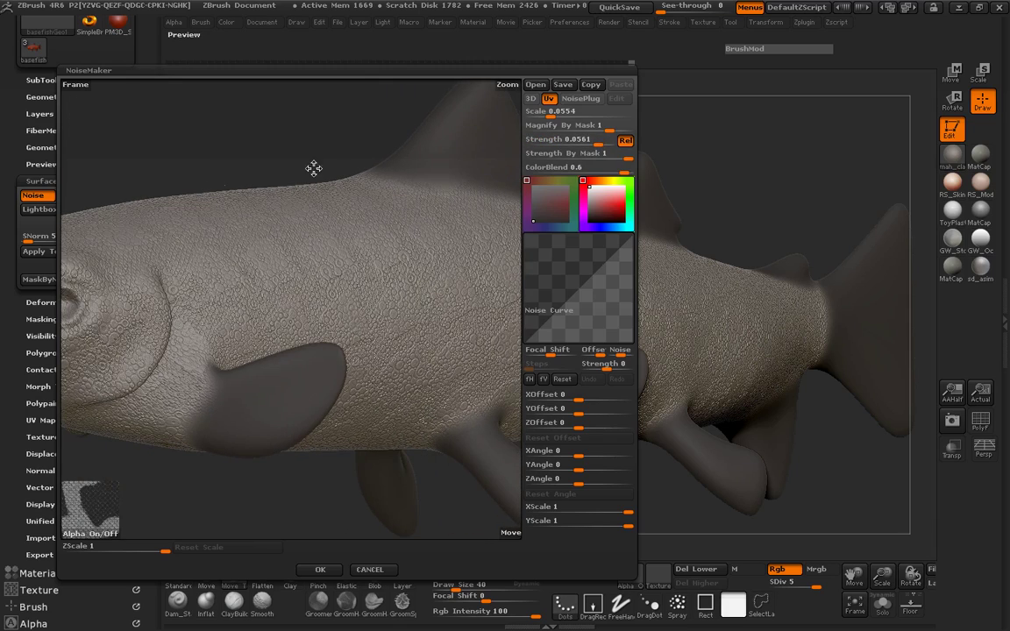
# Set the noise scale to 0.03, accept the noise settings, and apply the noise to the fish mesh.
pyautogui.moveTo(545, 115); pyautogui.dragTo(552, 115)
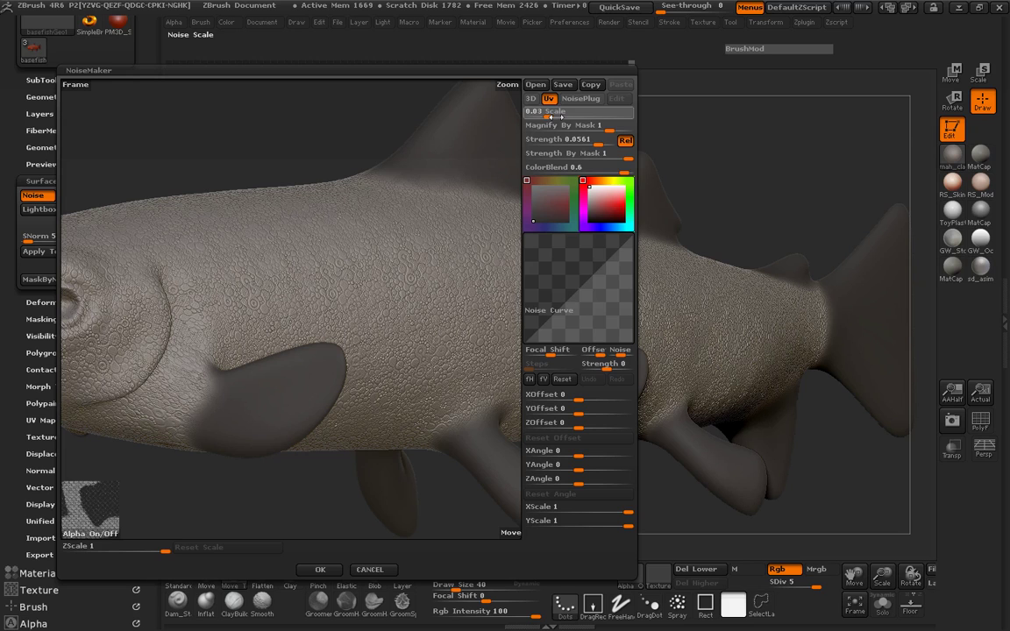
pyautogui.moveTo(260, 142); pyautogui.dragTo(288, 142)
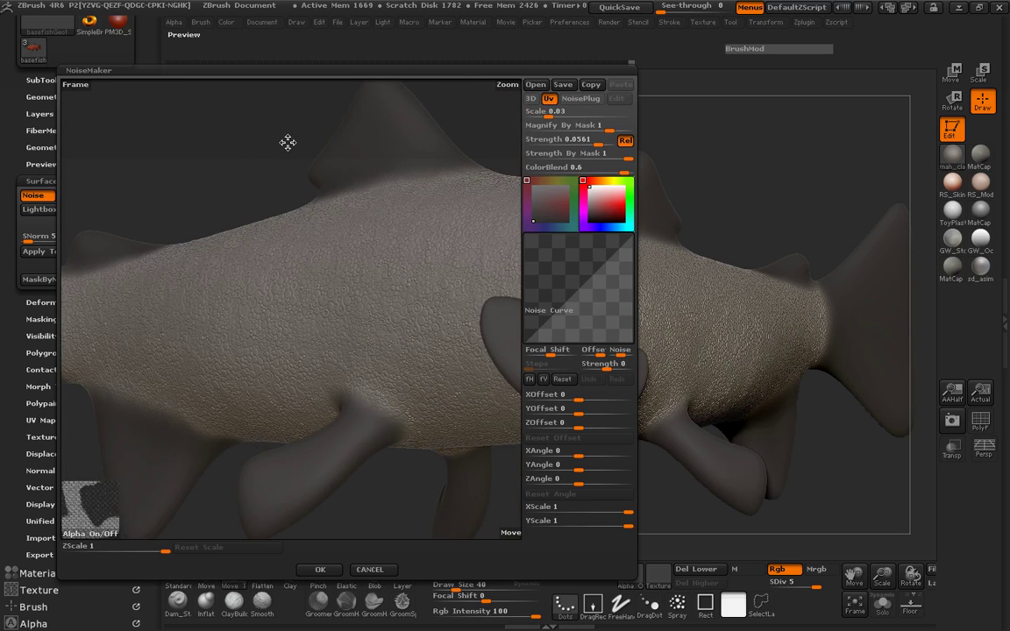
pyautogui.click(322, 569)
pyautogui.moveTo(287, 419); pyautogui.dragTo(579, 459)
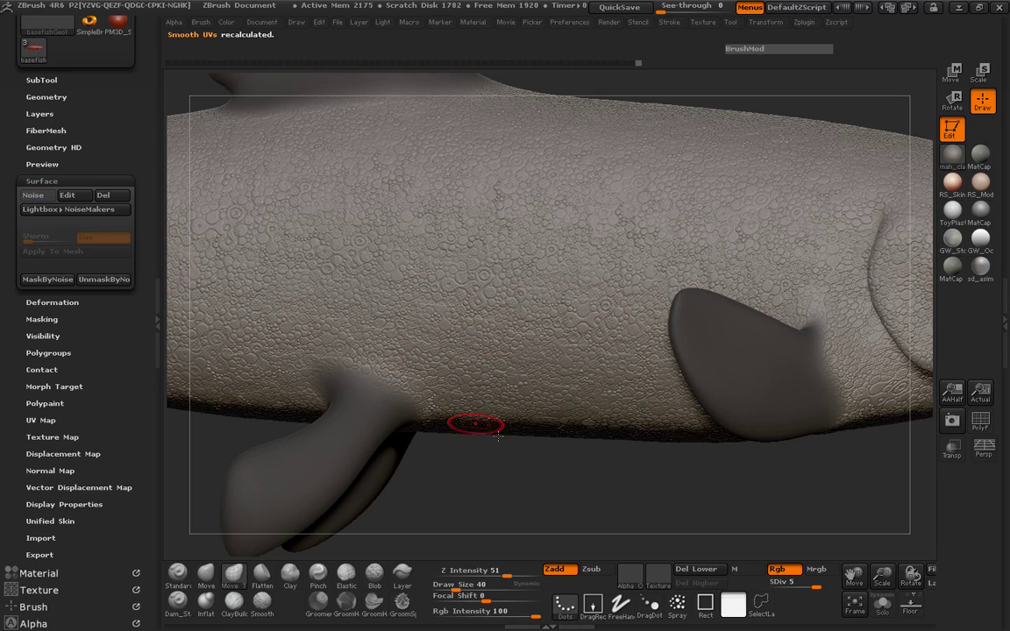
pyautogui.moveTo(559, 433); pyautogui.dragTo(235, 450)
# Invert the mask so the body is protected and the fins are free, and collapse the side tray to widen the canvas.
pyautogui.moveTo(445, 480); pyautogui.dragTo(400, 426)
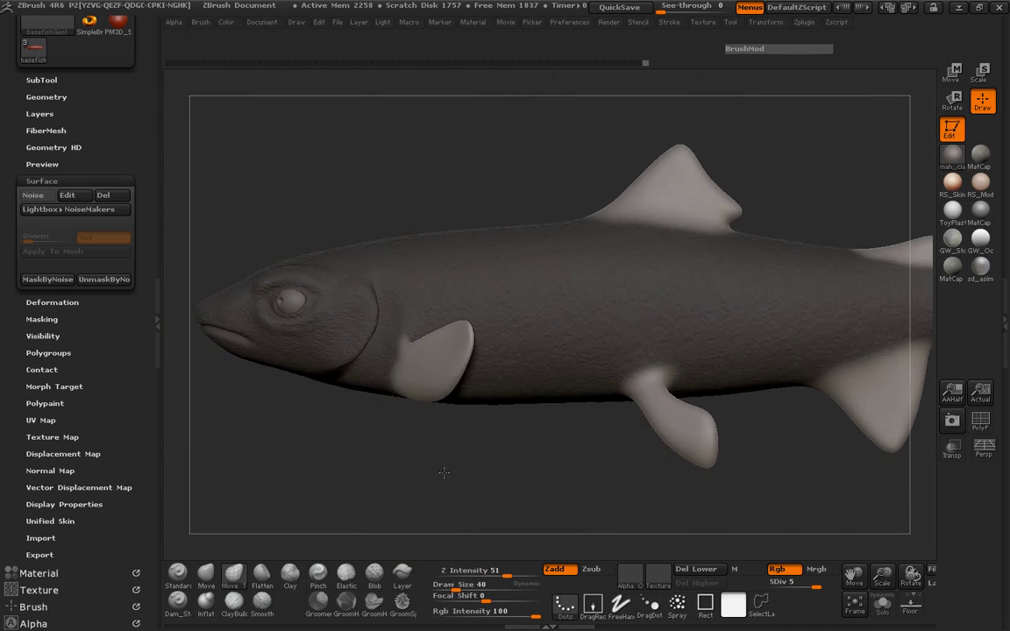
pyautogui.click(157, 321)
pyautogui.moveTo(193, 403); pyautogui.dragTo(293, 456)
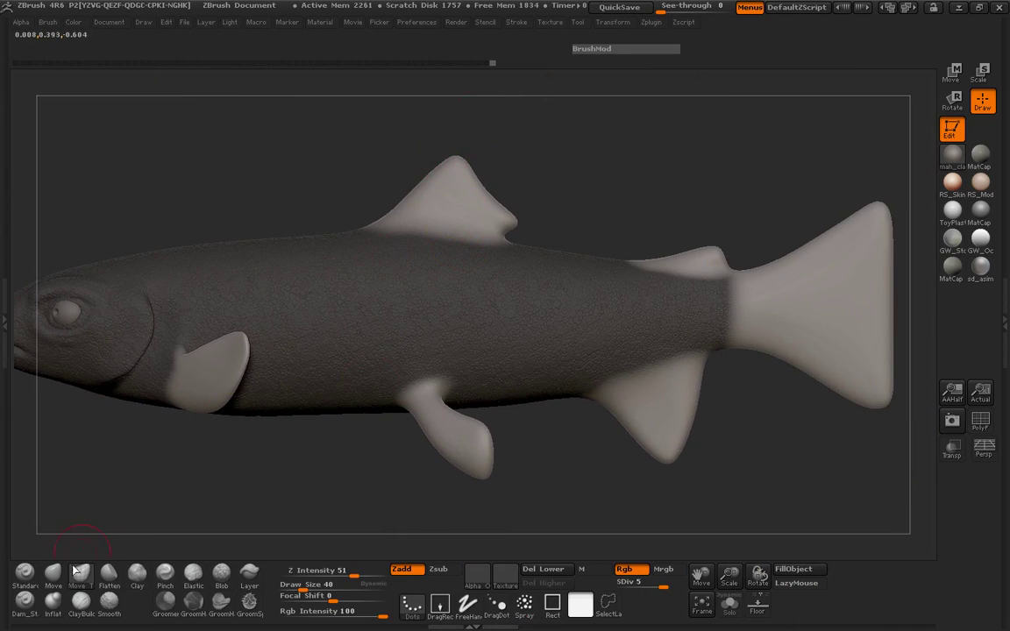
# Switch to the Rake brush in place of Dam_Standard for detailing the dorsal fin.
pyautogui.click(24, 608)
pyautogui.click(27, 609)
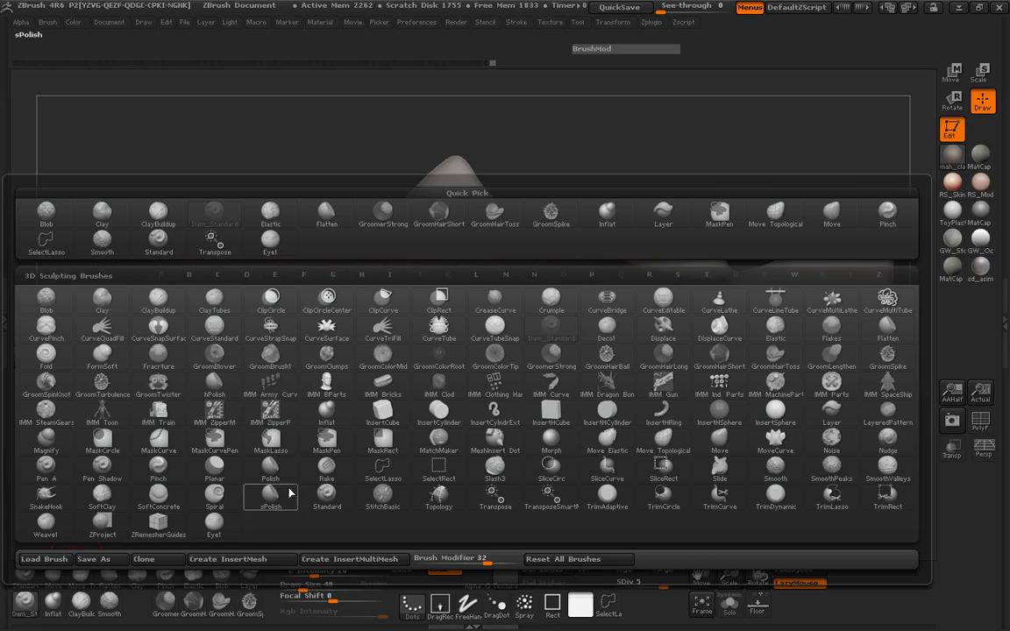
pyautogui.click(323, 473)
pyautogui.keyDown('ctrl'); pyautogui.moveTo(455, 200); pyautogui.dragTo(490, 210, button='right'); pyautogui.keyUp('ctrl')
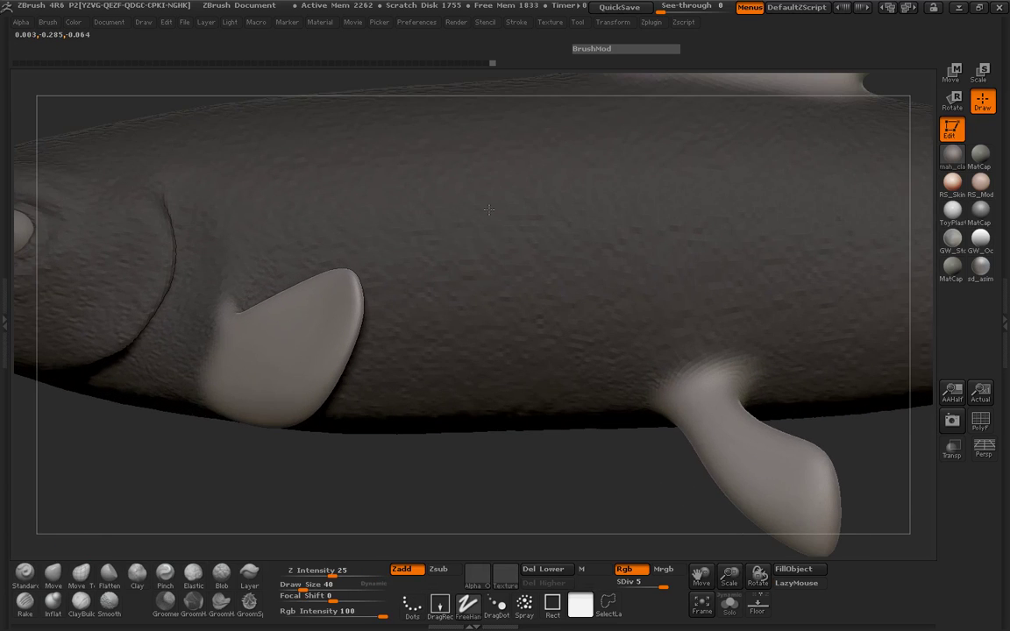
pyautogui.keyDown('alt'); pyautogui.moveTo(548, 435); pyautogui.dragTo(451, 548, button='right'); pyautogui.keyUp('alt')
pyautogui.keyDown('alt'); pyautogui.moveTo(421, 158); pyautogui.dragTo(344, 247, button='right'); pyautogui.keyUp('alt')
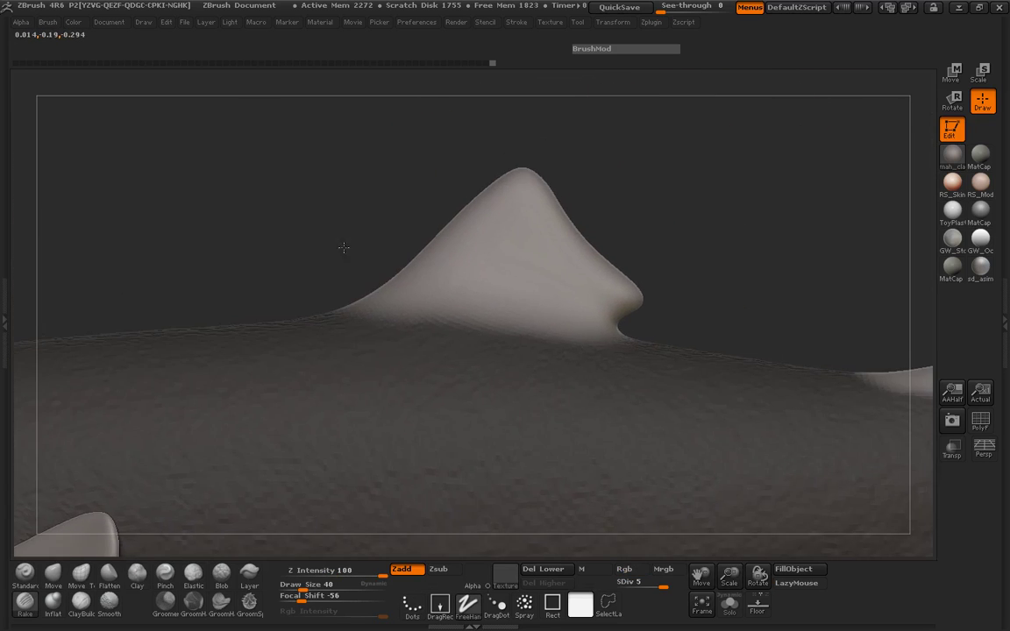
# Set the Rake brush to draw size 115, focal shift 49 and Z intensity 3.
pyautogui.press('space')
pyautogui.moveTo(444, 253); pyautogui.dragTo(512, 257)
pyautogui.moveTo(447, 242); pyautogui.dragTo(462, 243)
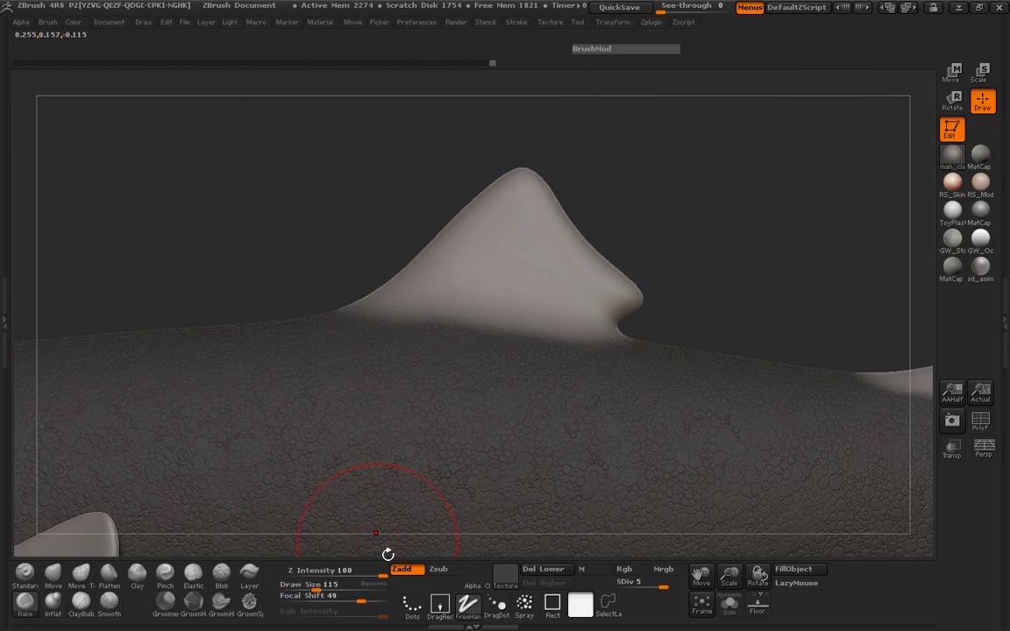
pyautogui.moveTo(382, 571); pyautogui.dragTo(301, 577)
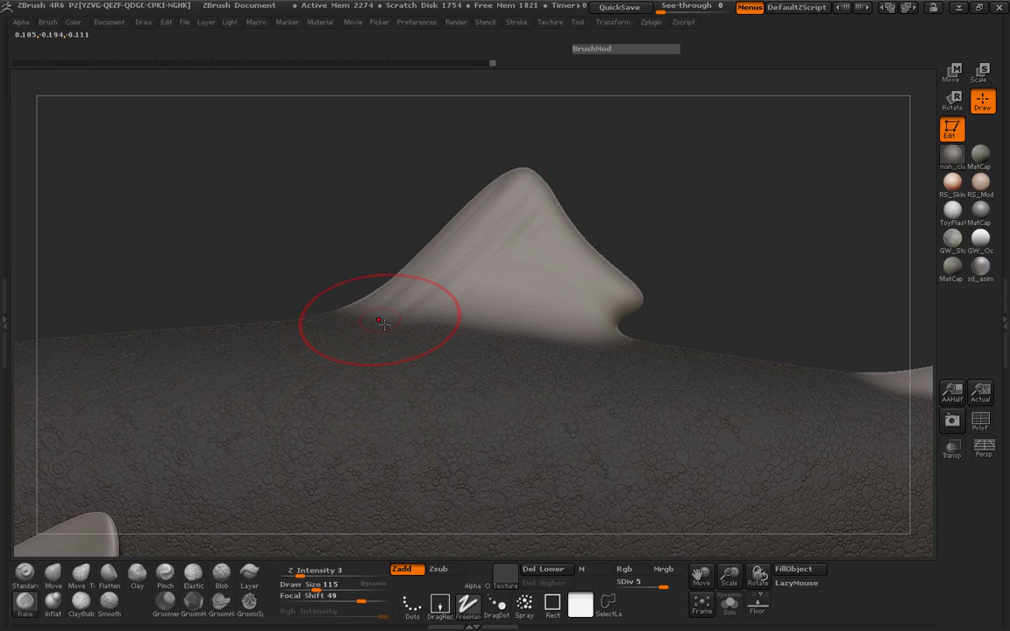
# Rake diagonal fin-ray streaks across the side of the dorsal fin, from its base up to the tip.
pyautogui.moveTo(332, 181); pyautogui.dragTo(452, 250)
pyautogui.moveTo(342, 215); pyautogui.dragTo(339, 167)
pyautogui.moveTo(388, 321)
pyautogui.mouseDown()
pyautogui.moveTo(496, 218)
pyautogui.moveTo(417, 310)
pyautogui.moveTo(520, 195)
pyautogui.mouseUp()
pyautogui.moveTo(486, 256)
pyautogui.mouseDown()
pyautogui.moveTo(526, 215)
pyautogui.moveTo(551, 208)
pyautogui.mouseUp()
pyautogui.moveTo(559, 250); pyautogui.dragTo(547, 268)
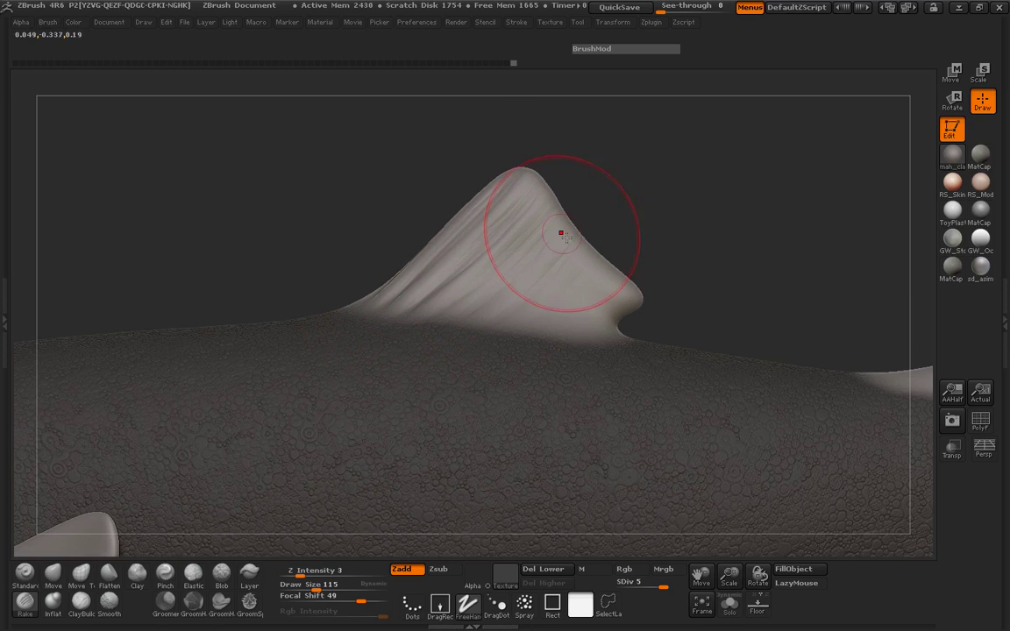
pyautogui.moveTo(616, 288)
pyautogui.mouseDown()
pyautogui.moveTo(545, 362)
pyautogui.moveTo(556, 346)
pyautogui.moveTo(535, 343)
pyautogui.mouseUp()
pyautogui.moveTo(597, 242); pyautogui.dragTo(491, 326)
pyautogui.moveTo(421, 314); pyautogui.dragTo(513, 223)
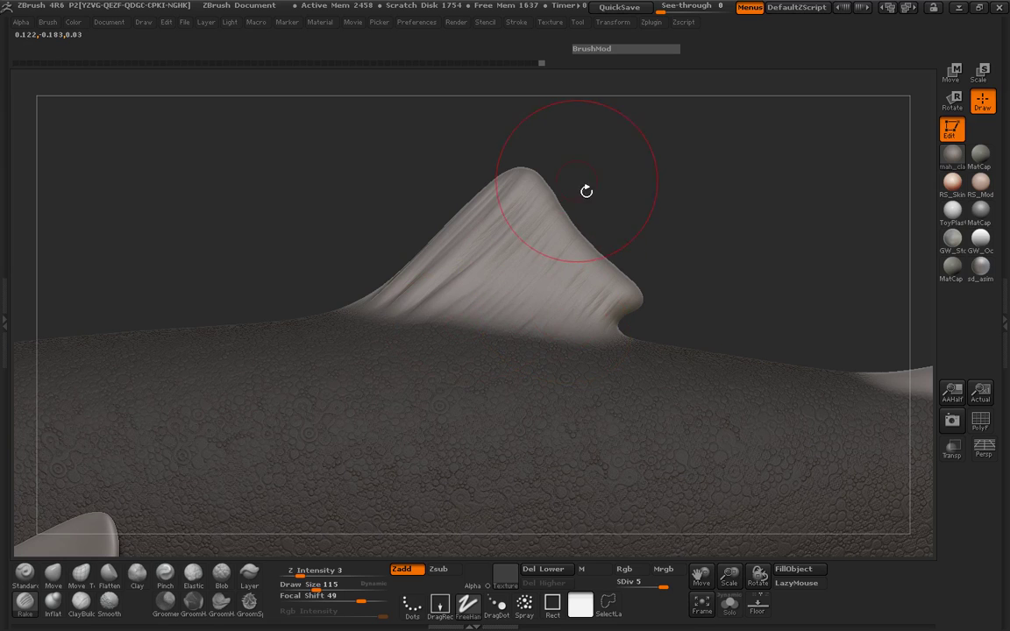
# Deepen the fin-ray grooves on the rear half of the dorsal fin and carry them across its trailing edge.
pyautogui.moveTo(586, 190)
pyautogui.mouseDown()
pyautogui.moveTo(464, 272)
pyautogui.moveTo(589, 187)
pyautogui.moveTo(470, 326)
pyautogui.mouseUp()
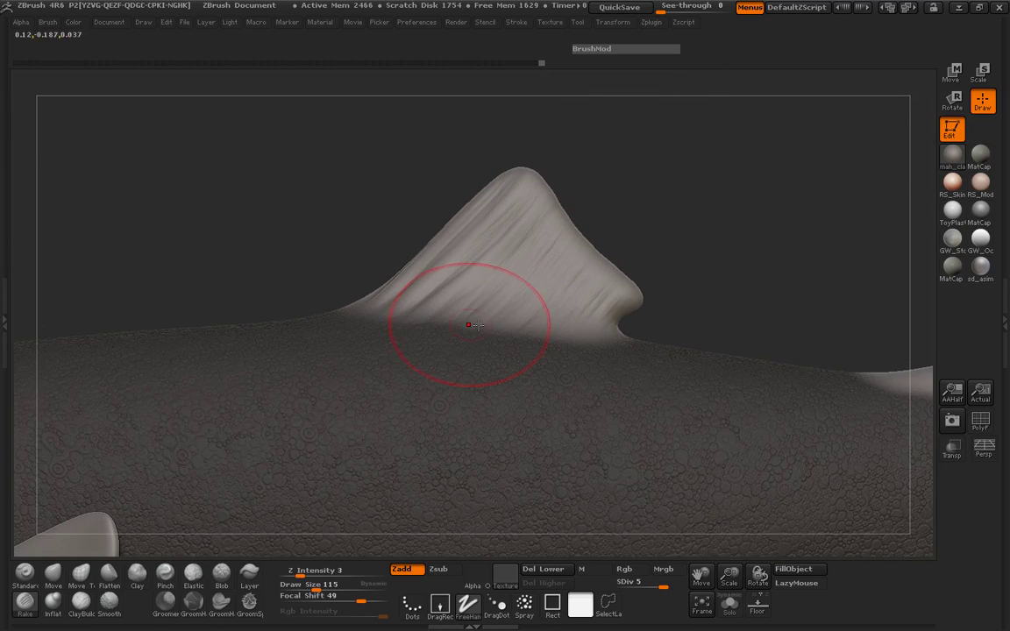
pyautogui.moveTo(581, 223); pyautogui.dragTo(540, 269)
pyautogui.moveTo(563, 229); pyautogui.dragTo(524, 307)
pyautogui.moveTo(607, 257); pyautogui.dragTo(561, 318)
pyautogui.moveTo(618, 226); pyautogui.dragTo(519, 247)
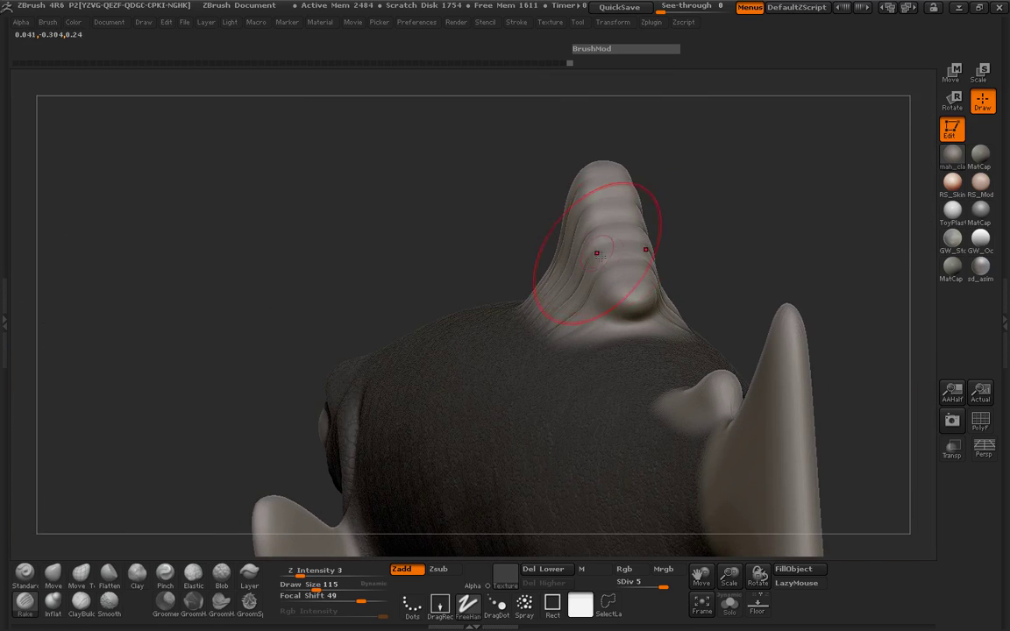
pyautogui.moveTo(473, 221)
pyautogui.mouseDown()
pyautogui.moveTo(536, 230)
pyautogui.moveTo(452, 272)
pyautogui.mouseUp()
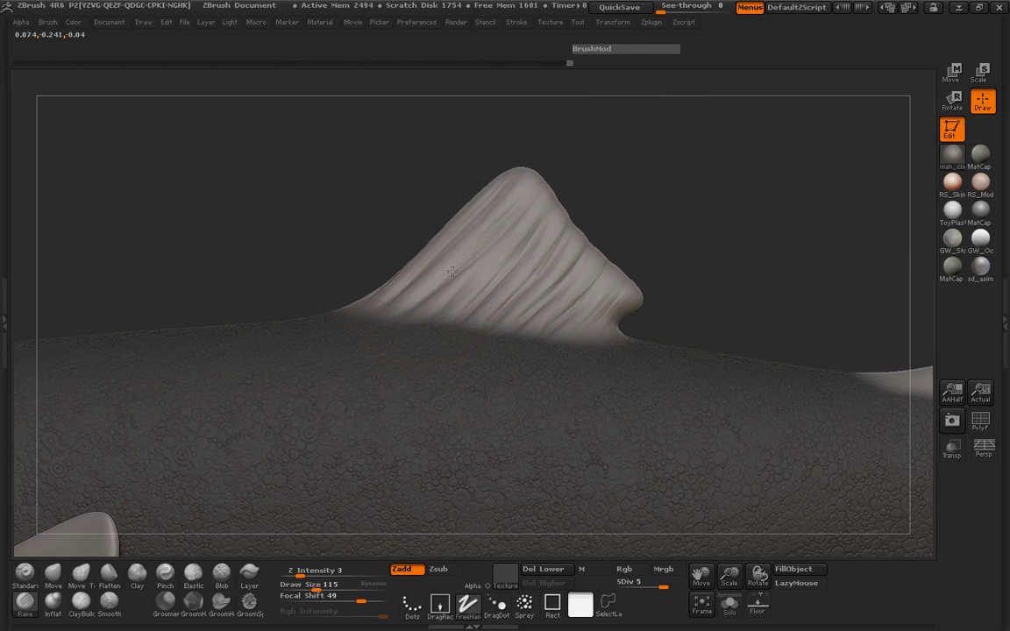
pyautogui.moveTo(545, 221)
pyautogui.mouseDown()
pyautogui.moveTo(484, 232)
pyautogui.moveTo(501, 322)
pyautogui.moveTo(534, 337)
pyautogui.mouseUp()
pyautogui.moveTo(588, 259)
pyautogui.mouseDown()
pyautogui.moveTo(510, 315)
pyautogui.moveTo(463, 272)
pyautogui.mouseUp()
# Rake diagonal ray streaks into the small adipose fin in front of the tail.
pyautogui.moveTo(768, 241); pyautogui.dragTo(513, 333)
pyautogui.moveTo(594, 254)
pyautogui.mouseDown()
pyautogui.moveTo(491, 368)
pyautogui.moveTo(592, 250)
pyautogui.moveTo(526, 318)
pyautogui.mouseUp()
pyautogui.moveTo(701, 211)
pyautogui.mouseDown()
pyautogui.moveTo(649, 289)
pyautogui.moveTo(660, 208)
pyautogui.moveTo(603, 267)
pyautogui.moveTo(578, 243)
pyautogui.mouseUp()
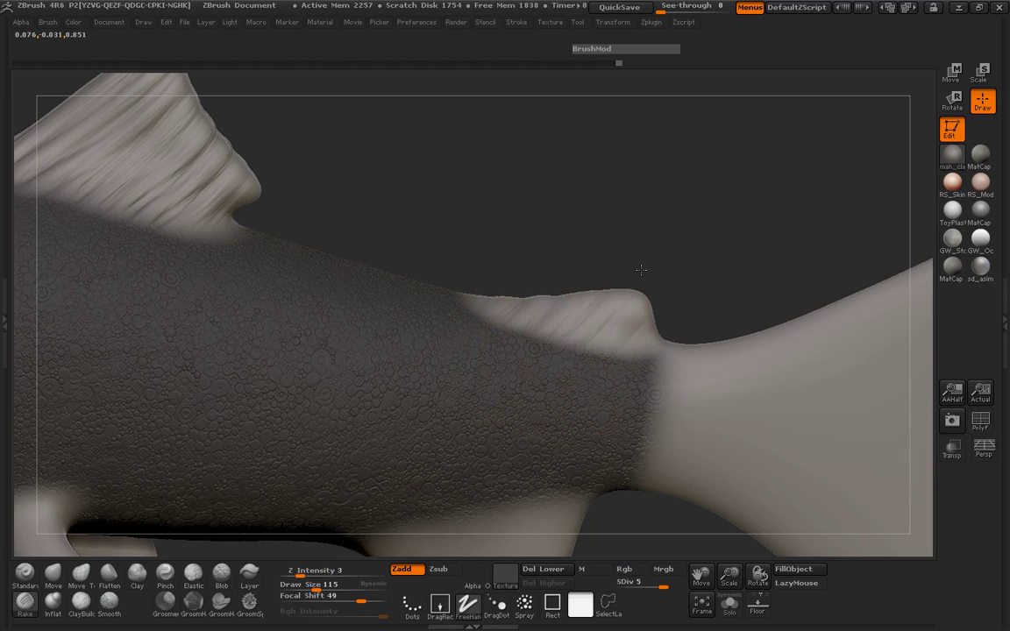
# Rake fanning ray streaks over the whole tail fin, from its base out to the trailing edge.
pyautogui.moveTo(751, 277)
pyautogui.mouseDown()
pyautogui.moveTo(575, 176)
pyautogui.moveTo(510, 192)
pyautogui.moveTo(605, 211)
pyautogui.moveTo(561, 211)
pyautogui.mouseUp()
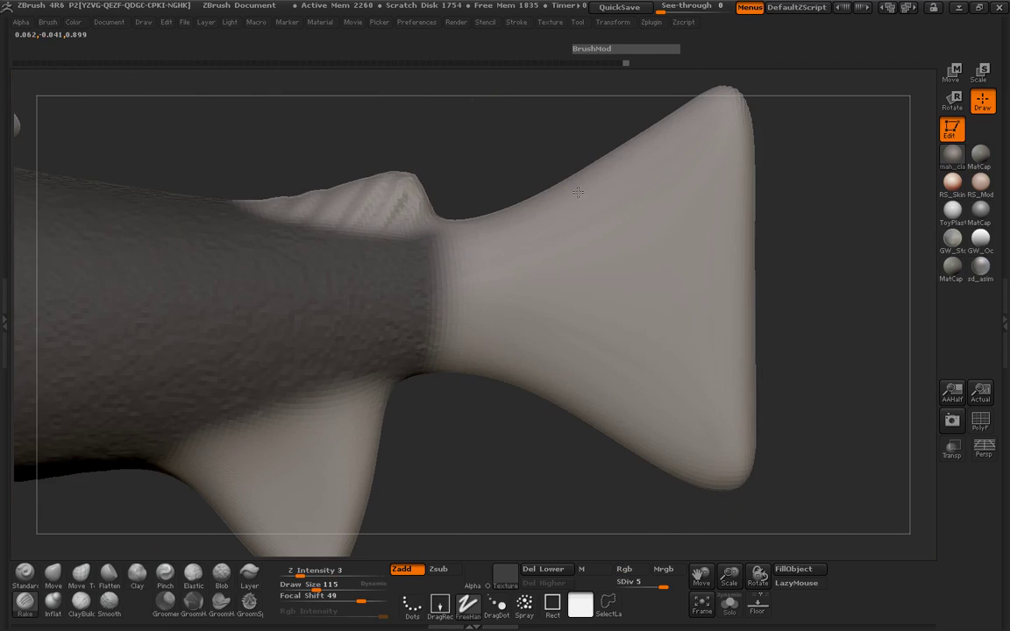
pyautogui.moveTo(438, 239)
pyautogui.mouseDown()
pyautogui.moveTo(485, 236)
pyautogui.moveTo(747, 158)
pyautogui.mouseUp()
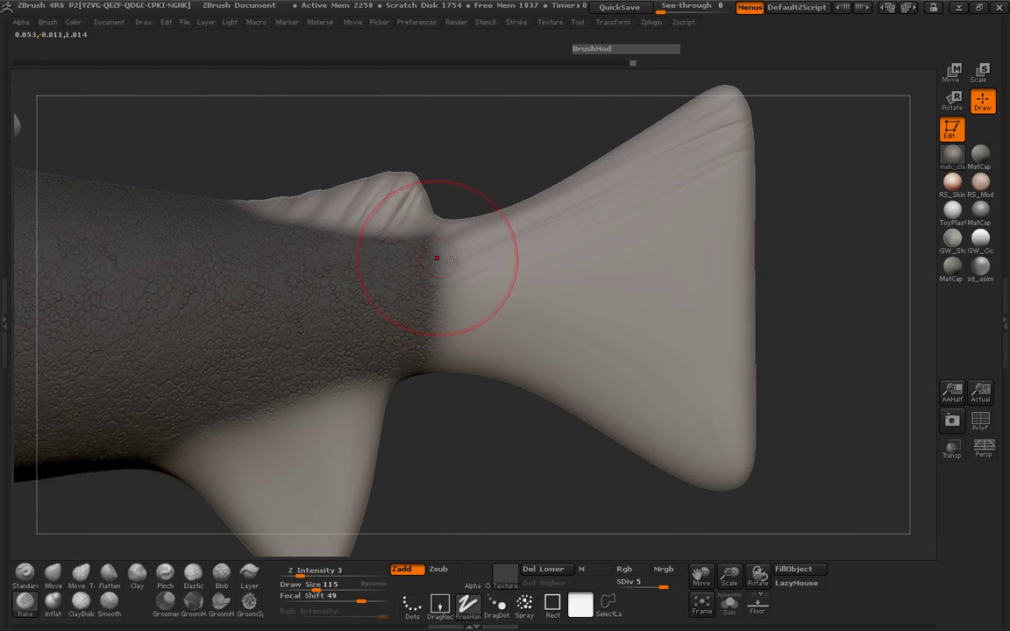
pyautogui.moveTo(435, 259)
pyautogui.mouseDown()
pyautogui.moveTo(747, 215)
pyautogui.moveTo(710, 285)
pyautogui.moveTo(750, 289)
pyautogui.mouseUp()
pyautogui.moveTo(446, 300)
pyautogui.mouseDown()
pyautogui.moveTo(760, 320)
pyautogui.moveTo(747, 361)
pyautogui.mouseUp()
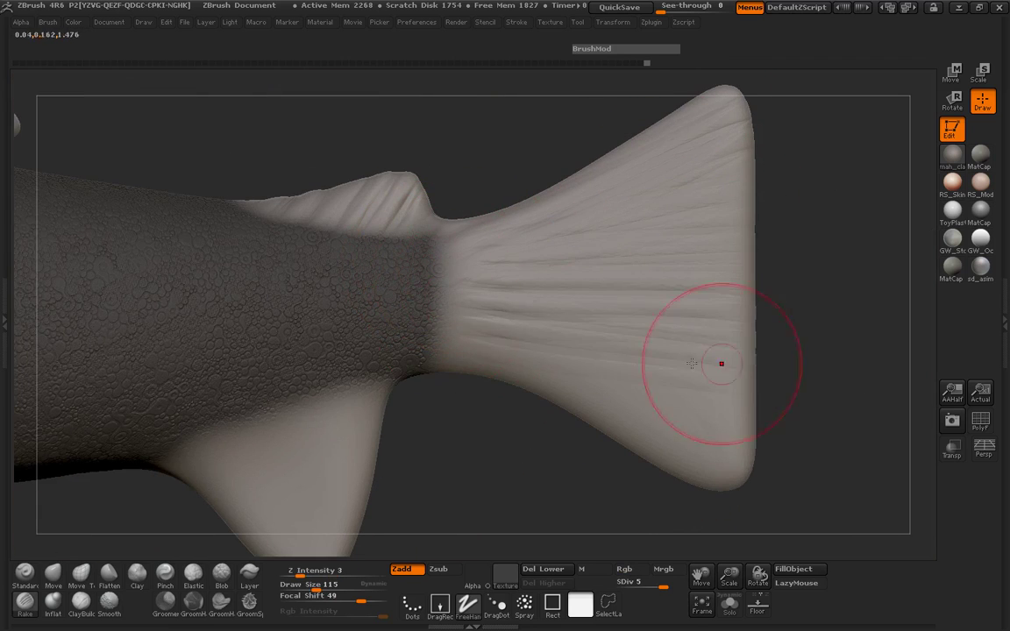
pyautogui.moveTo(451, 337)
pyautogui.mouseDown()
pyautogui.moveTo(743, 405)
pyautogui.moveTo(736, 452)
pyautogui.moveTo(771, 469)
pyautogui.mouseUp()
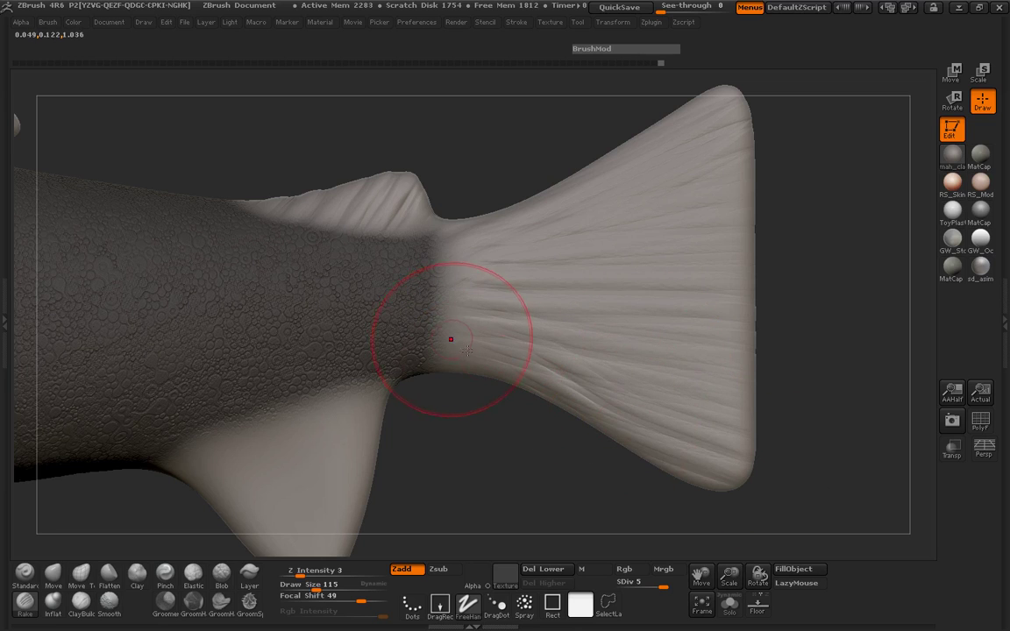
pyautogui.moveTo(451, 340); pyautogui.dragTo(745, 465)
pyautogui.moveTo(445, 319); pyautogui.dragTo(776, 428)
pyautogui.moveTo(441, 280); pyautogui.dragTo(769, 300)
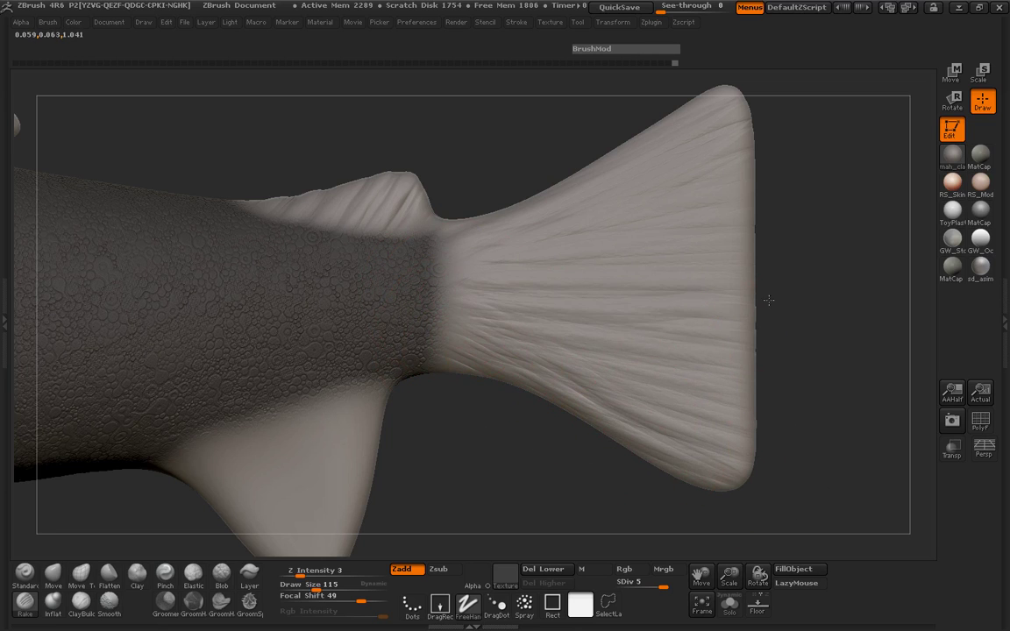
# Add denser ray grooves to the tail fin and carry them over its trailing edge.
pyautogui.moveTo(823, 198); pyautogui.dragTo(789, 157)
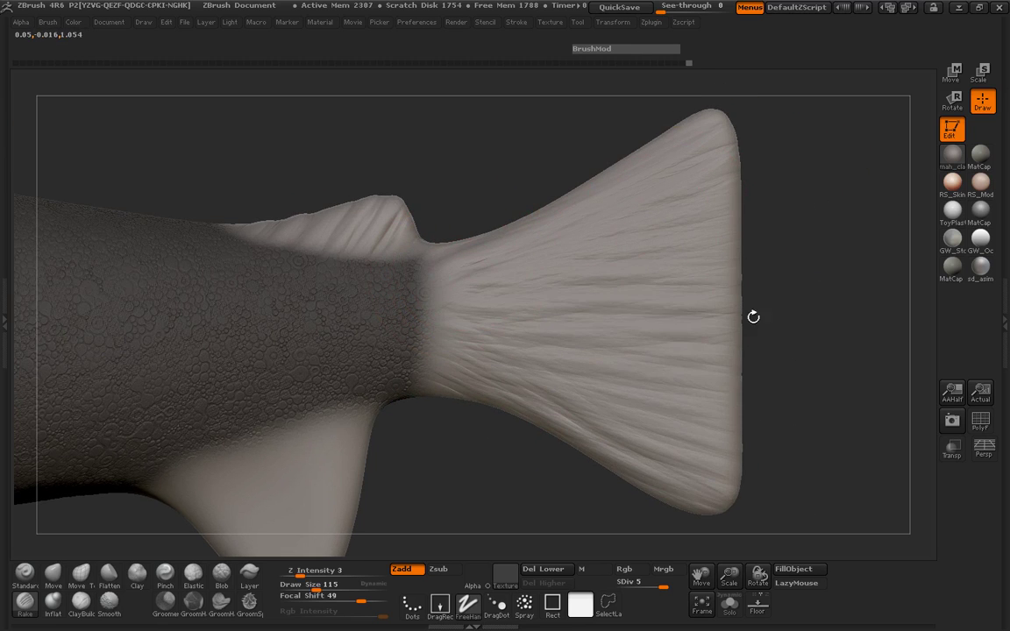
pyautogui.moveTo(806, 399)
pyautogui.mouseDown()
pyautogui.moveTo(525, 308)
pyautogui.moveTo(631, 377)
pyautogui.mouseUp()
pyautogui.moveTo(815, 386); pyautogui.dragTo(687, 378)
pyautogui.moveTo(194, 407); pyautogui.dragTo(377, 395)
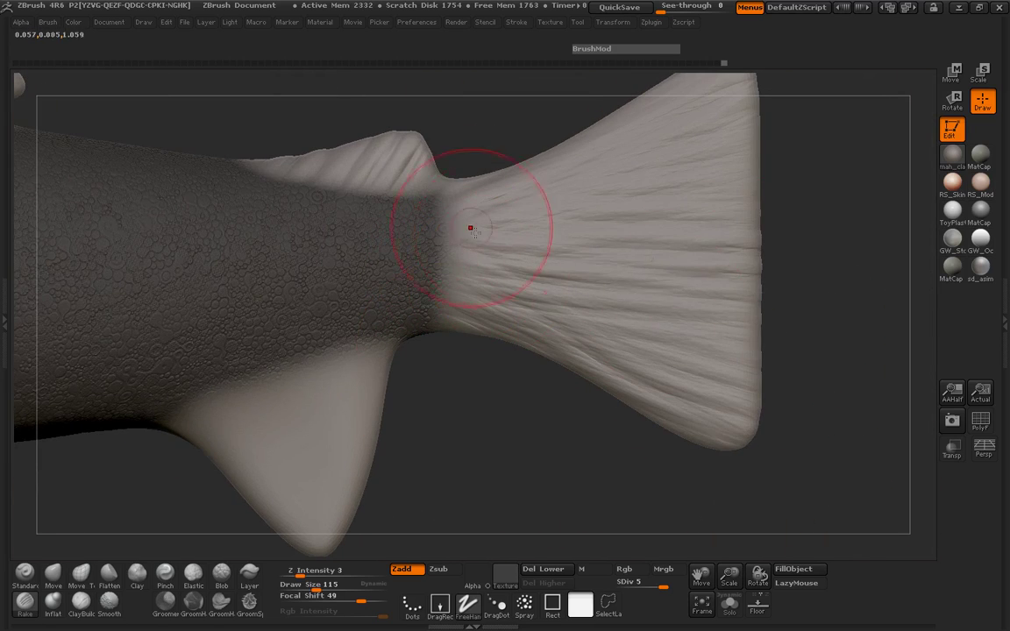
# Rake diagonal ray grooves over the whole anal fin on the belly, from its base out to the tip.
pyautogui.moveTo(453, 448)
pyautogui.keyDown('alt'); pyautogui.mouseDown()
pyautogui.moveTo(727, 324)
pyautogui.moveTo(748, 301)
pyautogui.mouseUp(); pyautogui.keyUp('alt')
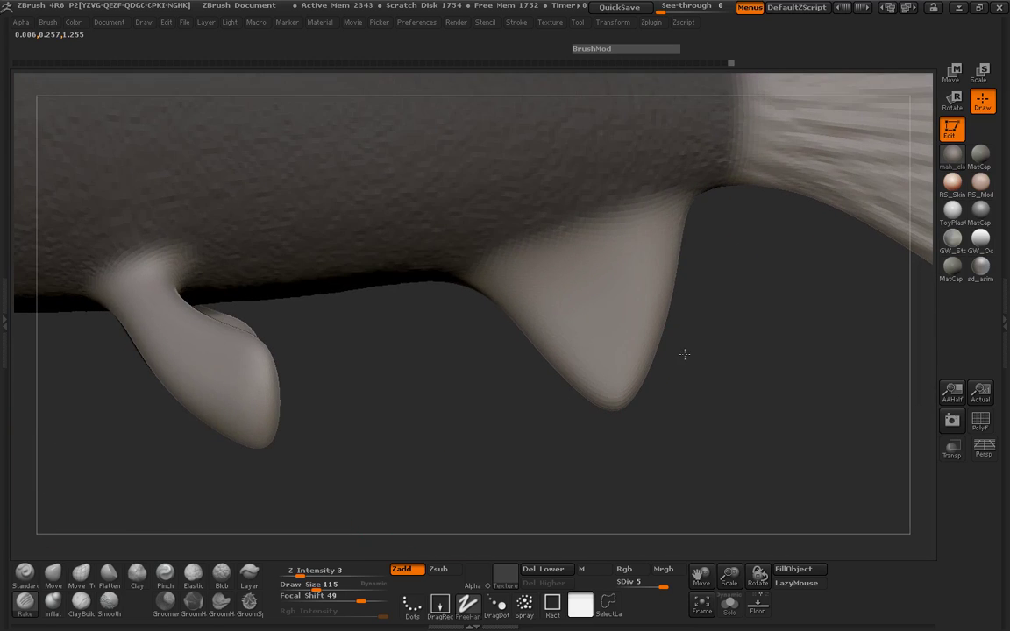
pyautogui.moveTo(489, 250); pyautogui.dragTo(688, 401)
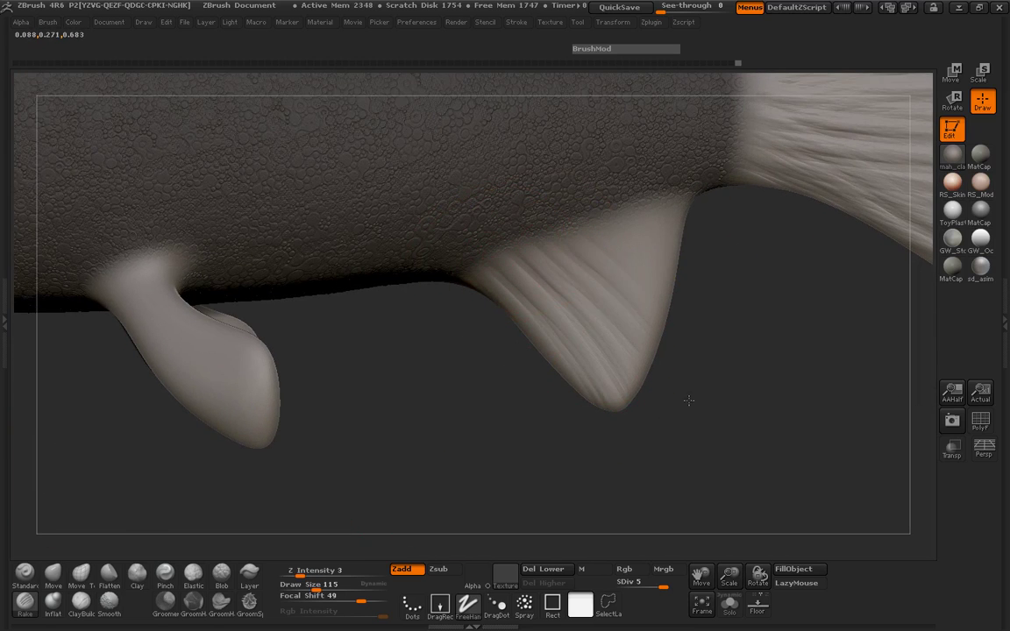
pyautogui.moveTo(591, 223); pyautogui.dragTo(675, 360)
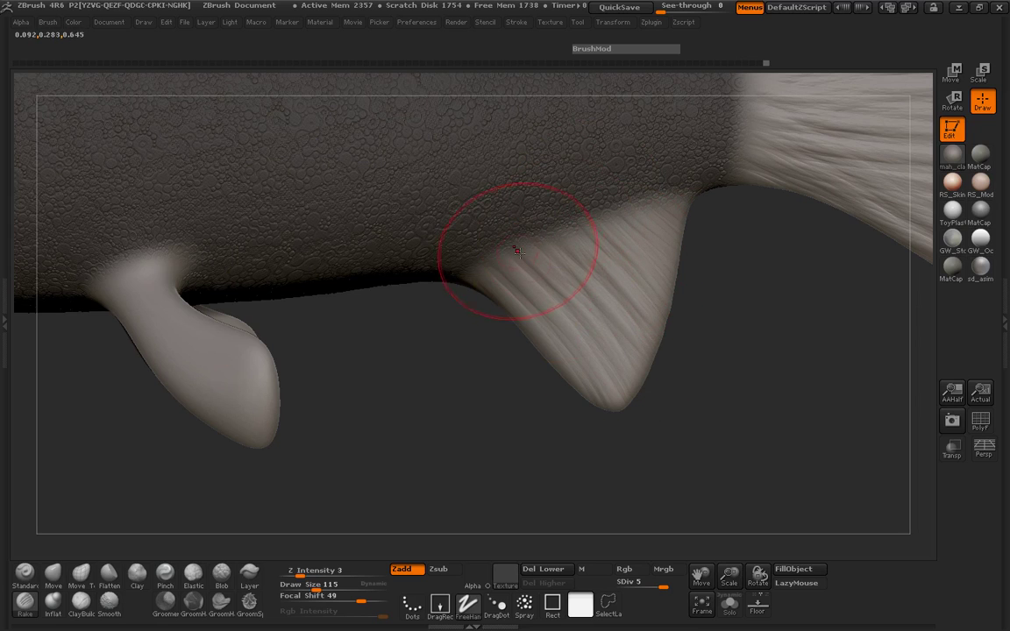
pyautogui.moveTo(518, 252)
pyautogui.mouseDown()
pyautogui.moveTo(455, 253)
pyautogui.moveTo(525, 284)
pyautogui.mouseUp()
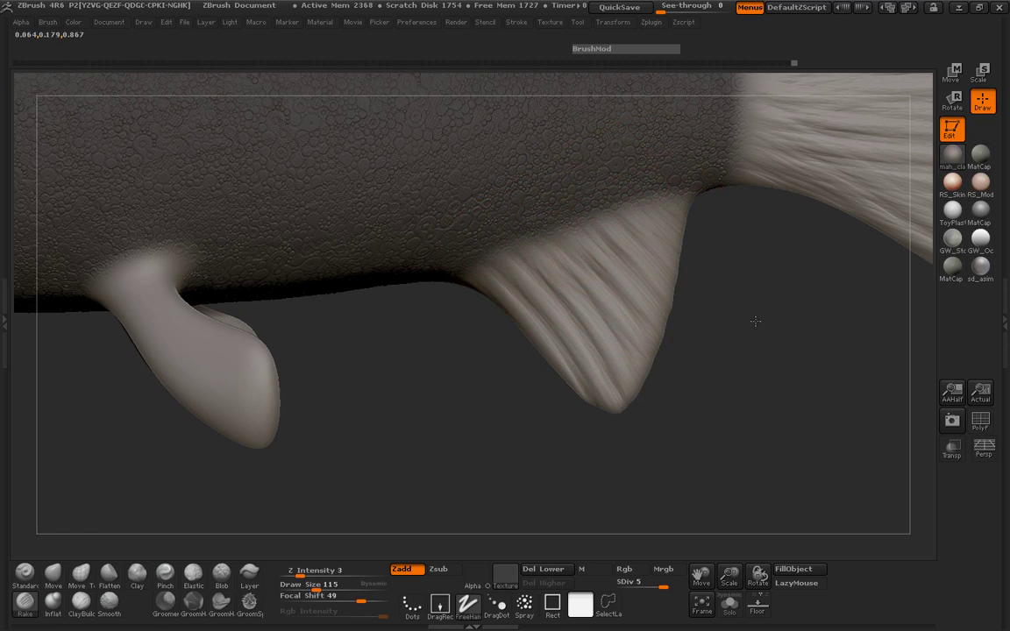
pyautogui.keyDown('alt'); pyautogui.moveTo(481, 400); pyautogui.dragTo(539, 397); pyautogui.keyUp('alt')
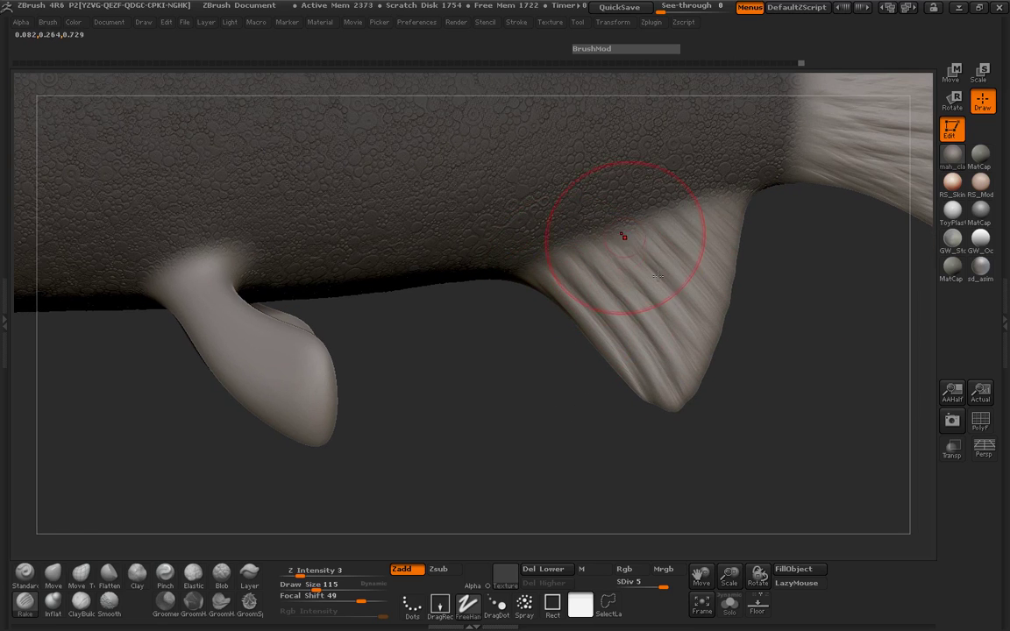
# Rake ray streaks along the near pelvic fin from base to tip, refining them with a draw size of 73.
pyautogui.keyDown('alt'); pyautogui.moveTo(375, 407); pyautogui.dragTo(668, 388); pyautogui.keyUp('alt')
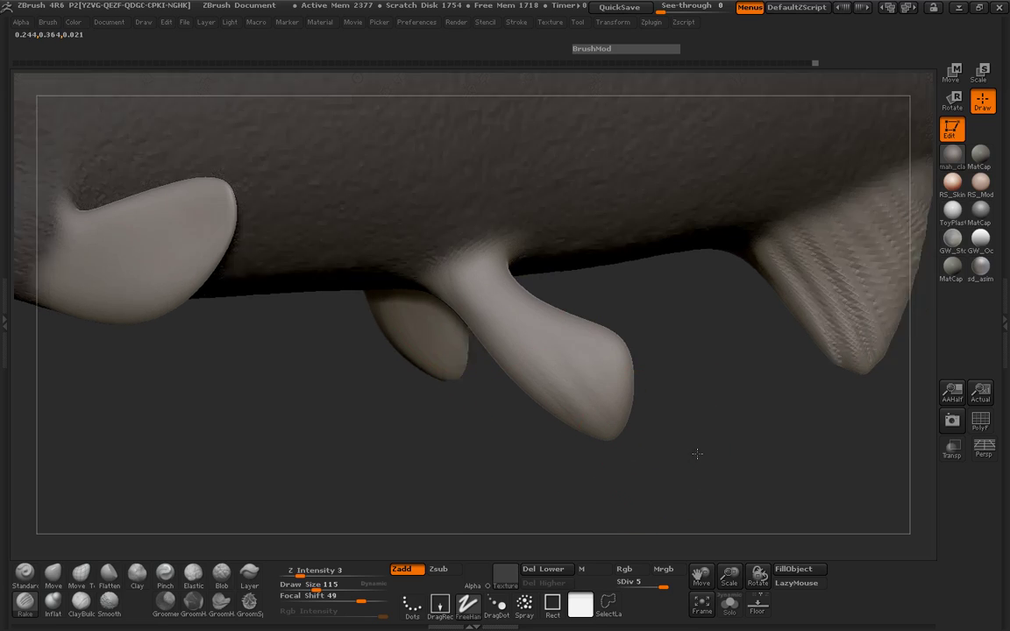
pyautogui.moveTo(695, 450); pyautogui.dragTo(474, 304)
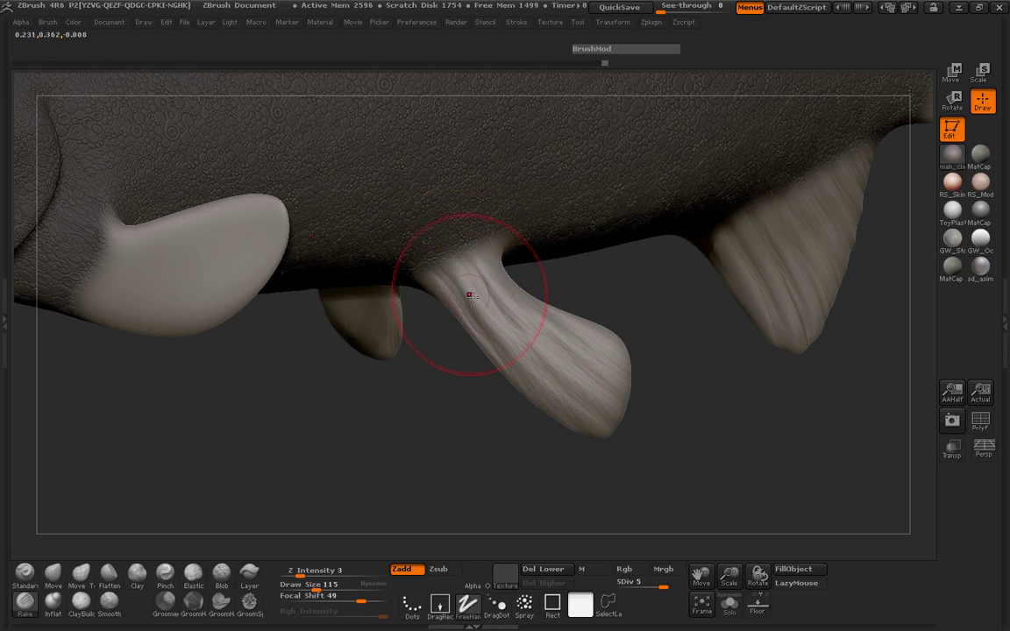
pyautogui.press('space')
pyautogui.moveTo(510, 344); pyautogui.dragTo(502, 343)
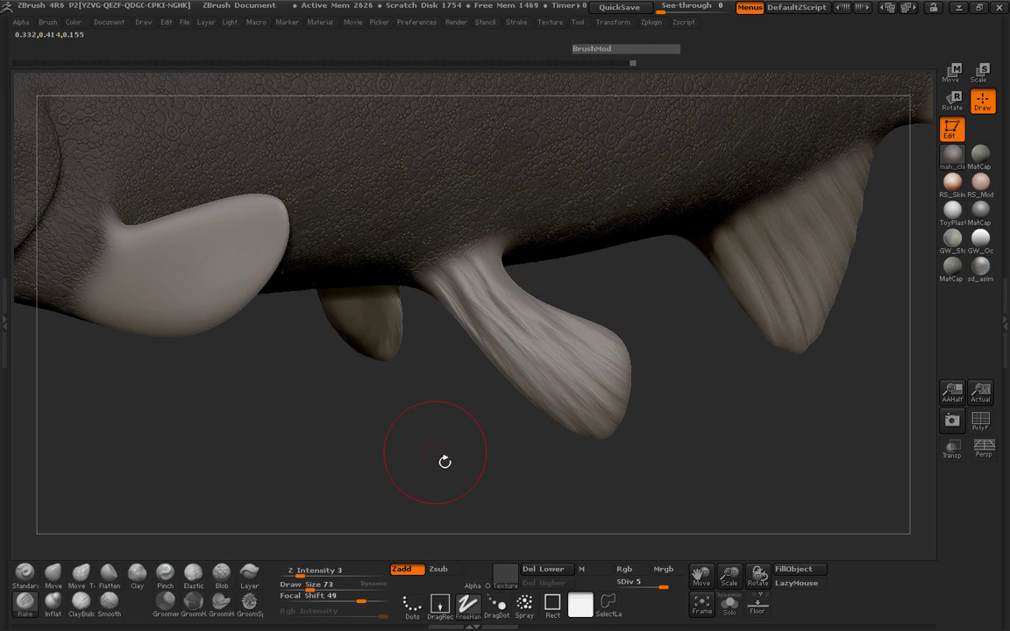
# Rake fanning ray streaks over the pectoral fin behind the gill cover with a draw size of 88.
pyautogui.keyDown('alt'); pyautogui.moveTo(444, 462); pyautogui.dragTo(570, 439); pyautogui.keyUp('alt')
pyautogui.moveTo(412, 446); pyautogui.dragTo(446, 478)
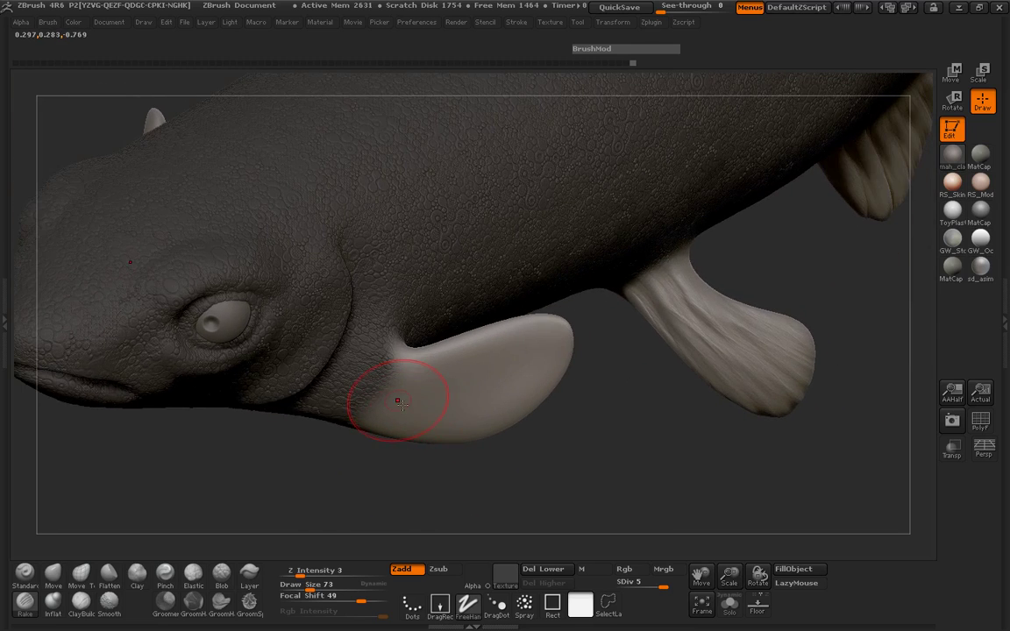
pyautogui.press('space')
pyautogui.moveTo(402, 404); pyautogui.dragTo(500, 357)
pyautogui.moveTo(516, 460); pyautogui.dragTo(518, 397)
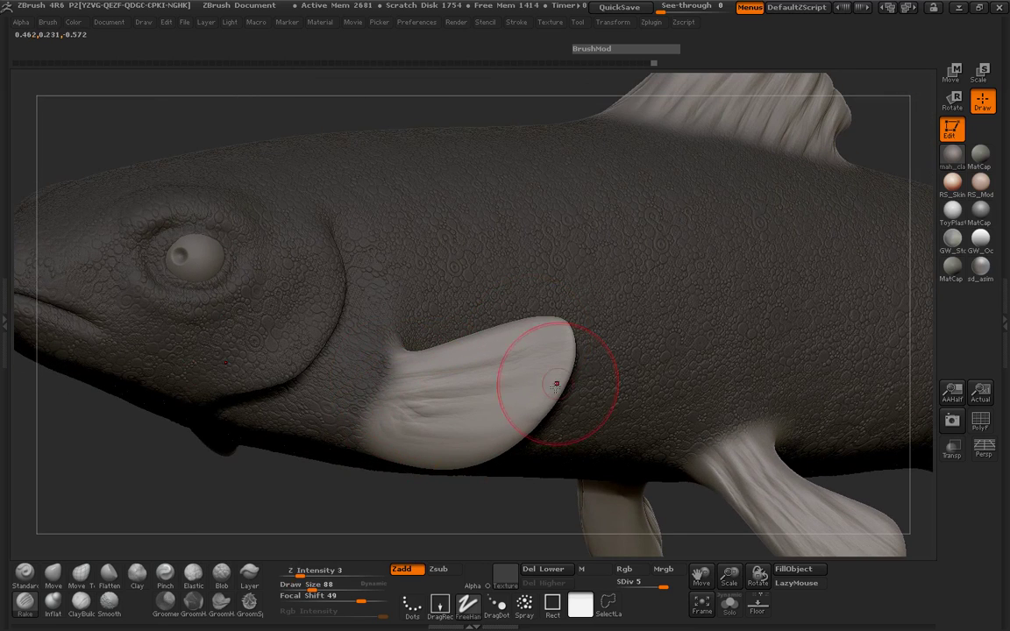
pyautogui.keyDown('ctrl'); pyautogui.click(408, 408); pyautogui.keyUp('ctrl')
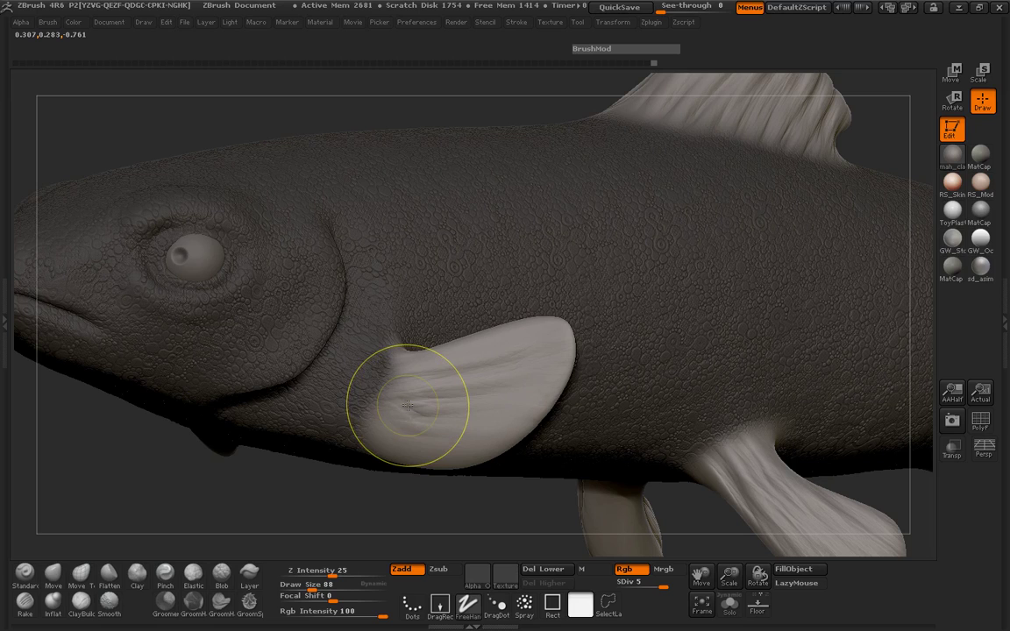
pyautogui.moveTo(406, 398)
pyautogui.mouseDown()
pyautogui.moveTo(396, 377)
pyautogui.moveTo(408, 430)
pyautogui.moveTo(471, 453)
pyautogui.mouseUp()
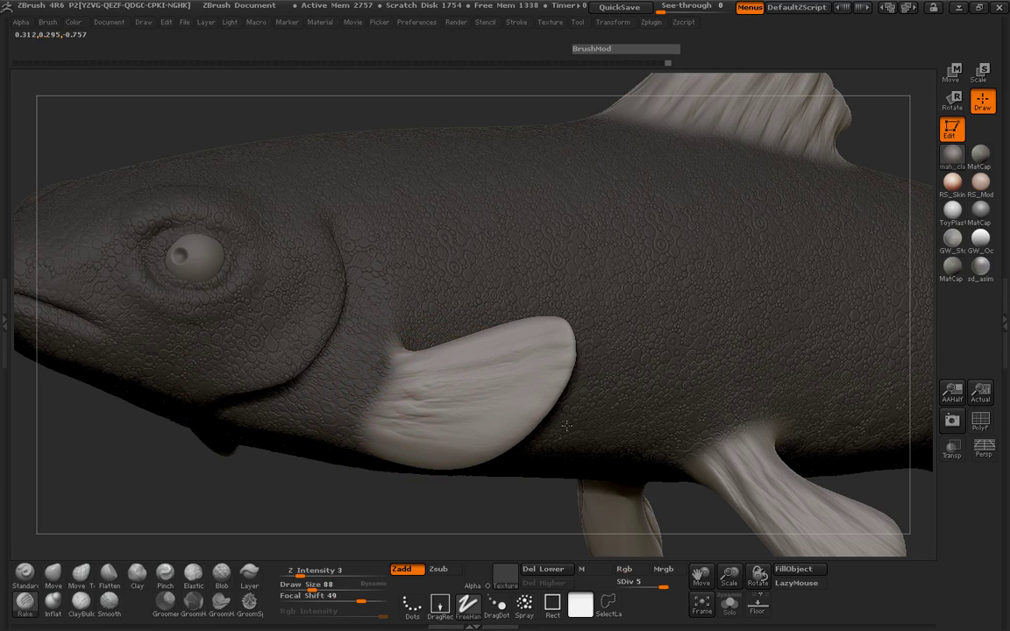
pyautogui.moveTo(400, 414)
pyautogui.mouseDown()
pyautogui.moveTo(510, 410)
pyautogui.moveTo(450, 404)
pyautogui.mouseUp()
# Add finer ray grooves across the pectoral fin with the Rake draw size reduced to 58.
pyautogui.press('space')
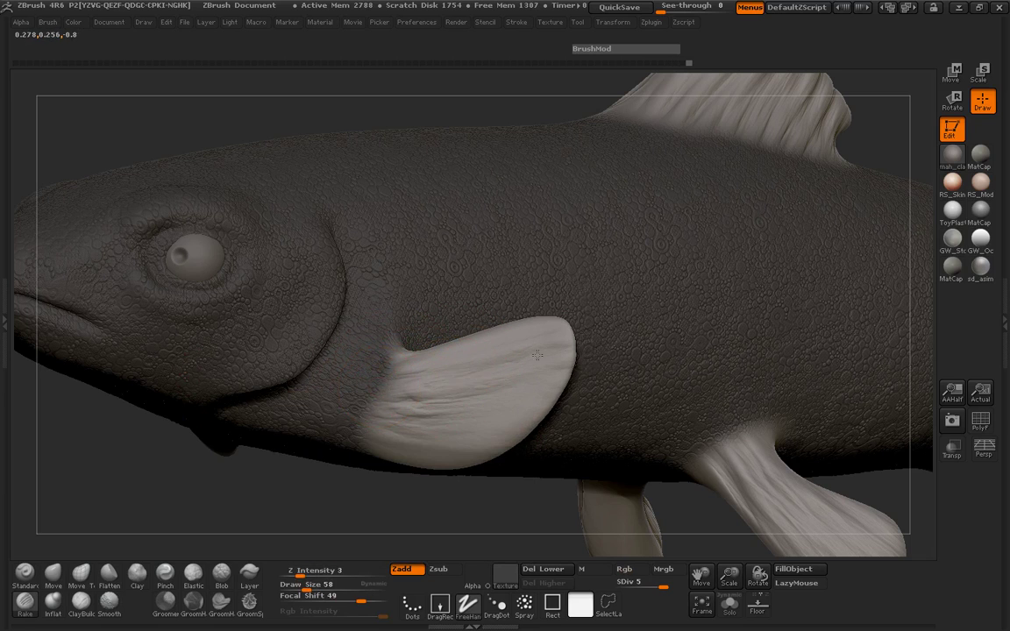
pyautogui.moveTo(562, 411); pyautogui.dragTo(568, 408)
pyautogui.moveTo(371, 445)
pyautogui.mouseDown()
pyautogui.moveTo(403, 450)
pyautogui.moveTo(407, 439)
pyautogui.mouseUp()
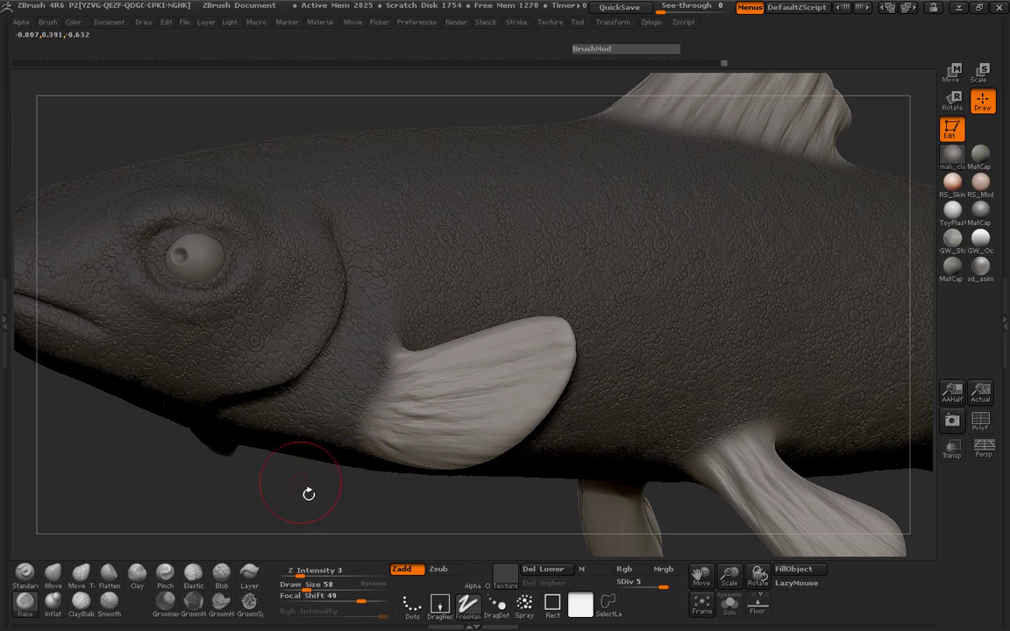
# At subdivision level 3, thin the dorsal fin's top ridge with the Move Topological brush at draw size 204.
pyautogui.moveTo(309, 492); pyautogui.dragTo(394, 501)
pyautogui.moveTo(674, 591); pyautogui.dragTo(649, 595)
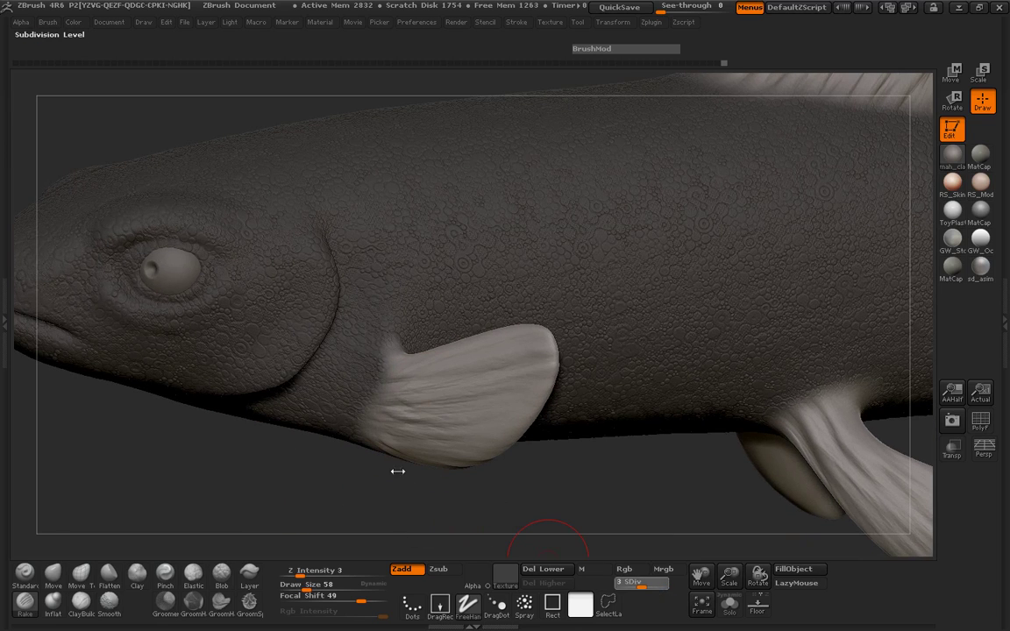
pyautogui.click(81, 575)
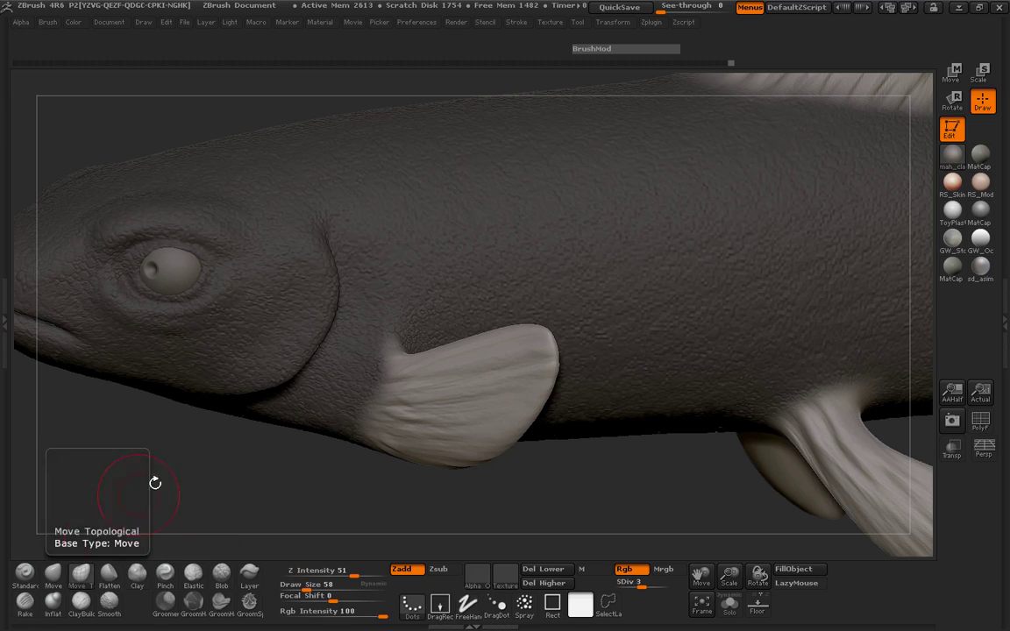
pyautogui.moveTo(155, 483); pyautogui.dragTo(225, 508)
pyautogui.moveTo(681, 200)
pyautogui.mouseDown()
pyautogui.moveTo(706, 232)
pyautogui.moveTo(755, 260)
pyautogui.moveTo(737, 386)
pyautogui.moveTo(738, 361)
pyautogui.moveTo(519, 278)
pyautogui.mouseUp()
pyautogui.moveTo(669, 351)
pyautogui.mouseDown()
pyautogui.moveTo(751, 402)
pyautogui.moveTo(736, 399)
pyautogui.mouseUp()
pyautogui.press('space')
pyautogui.moveTo(468, 326); pyautogui.dragTo(475, 325)
pyautogui.moveTo(658, 337); pyautogui.dragTo(597, 356)
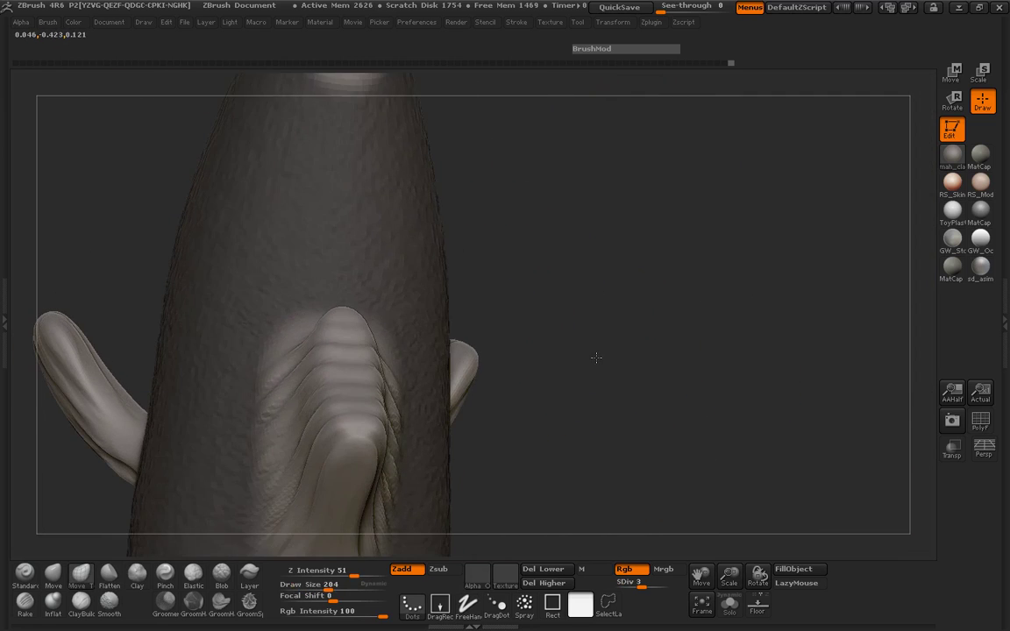
pyautogui.keyDown('alt'); pyautogui.moveTo(606, 397); pyautogui.dragTo(678, 300); pyautogui.keyUp('alt')
pyautogui.moveTo(401, 322); pyautogui.dragTo(472, 331)
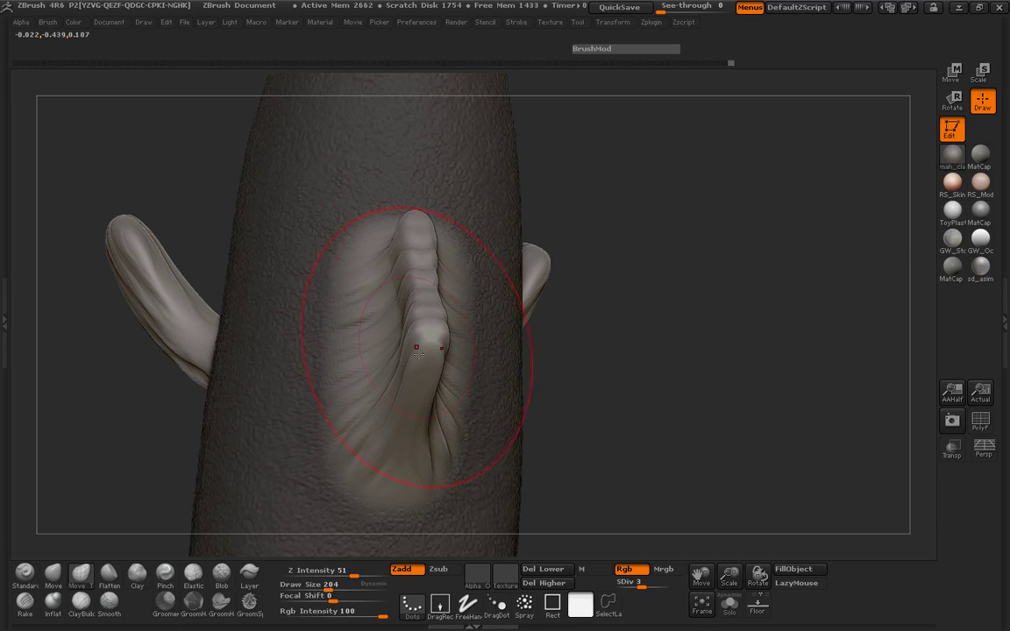
pyautogui.moveTo(417, 349); pyautogui.dragTo(440, 359)
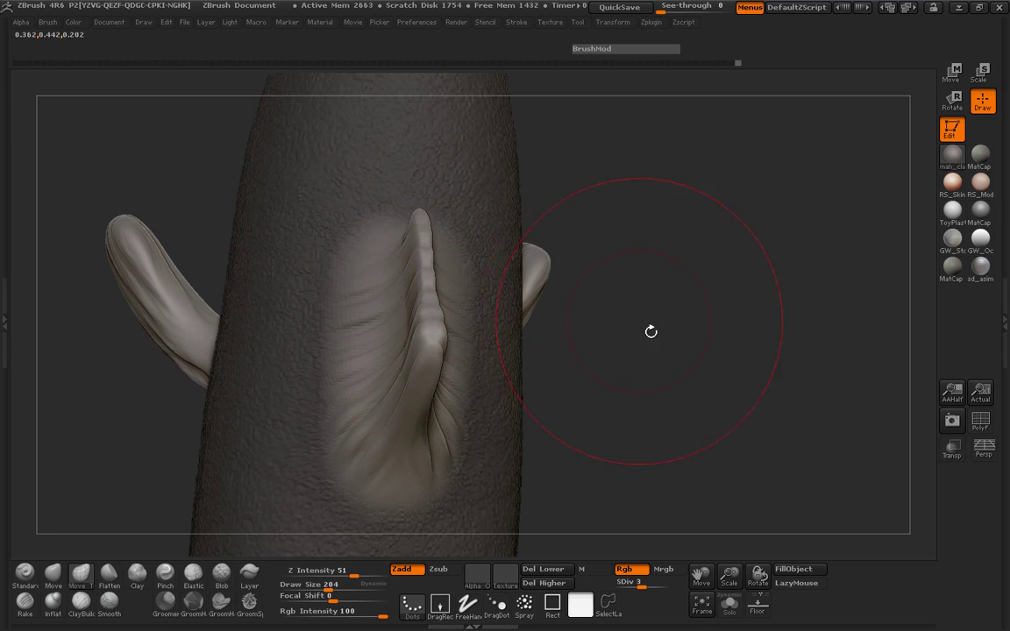
# Reshape the dorsal fin's front edge and upper tip with the Move Topological brush at draw size 120.
pyautogui.moveTo(651, 332)
pyautogui.mouseDown()
pyautogui.moveTo(221, 261)
pyautogui.moveTo(262, 288)
pyautogui.mouseUp()
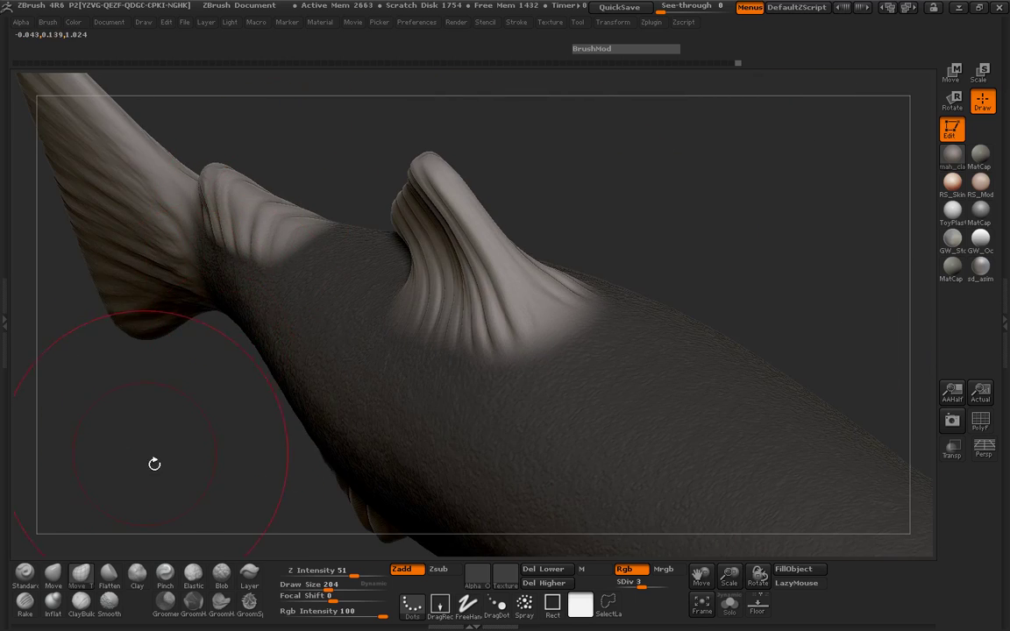
pyautogui.moveTo(154, 463); pyautogui.dragTo(92, 451)
pyautogui.press('space')
pyautogui.moveTo(424, 281); pyautogui.dragTo(414, 281)
pyautogui.moveTo(462, 236); pyautogui.dragTo(450, 264)
pyautogui.moveTo(526, 175); pyautogui.dragTo(403, 131)
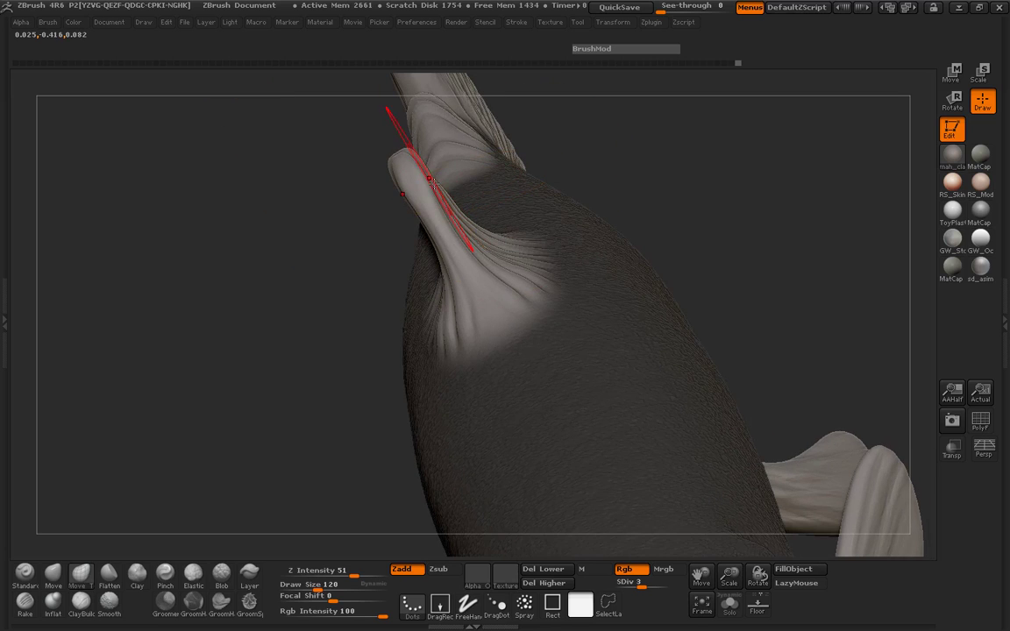
pyautogui.moveTo(432, 181)
pyautogui.mouseDown()
pyautogui.moveTo(406, 193)
pyautogui.moveTo(273, 178)
pyautogui.moveTo(209, 230)
pyautogui.moveTo(492, 192)
pyautogui.moveTo(532, 260)
pyautogui.mouseUp()
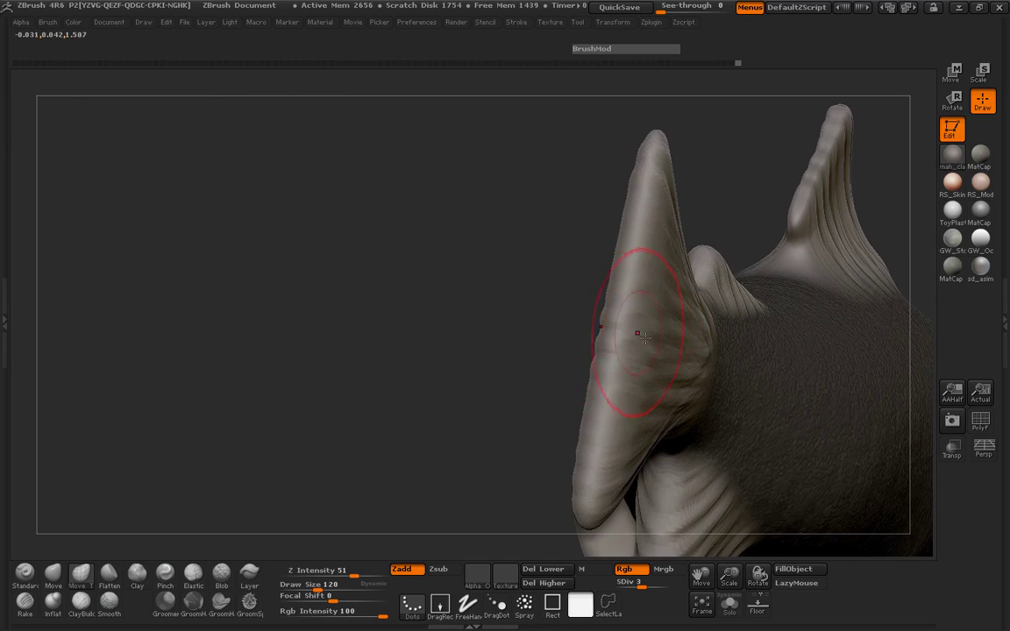
# Adjust the thickness of the tail fin and the small adipose fin with the Move Topological brush at draw size 162.
pyautogui.moveTo(644, 338)
pyautogui.mouseDown()
pyautogui.moveTo(664, 358)
pyautogui.moveTo(692, 362)
pyautogui.moveTo(675, 366)
pyautogui.moveTo(665, 352)
pyautogui.moveTo(654, 372)
pyautogui.mouseUp()
pyautogui.press('space')
pyautogui.moveTo(554, 364)
pyautogui.mouseDown()
pyautogui.moveTo(753, 331)
pyautogui.moveTo(704, 338)
pyautogui.moveTo(665, 386)
pyautogui.mouseUp()
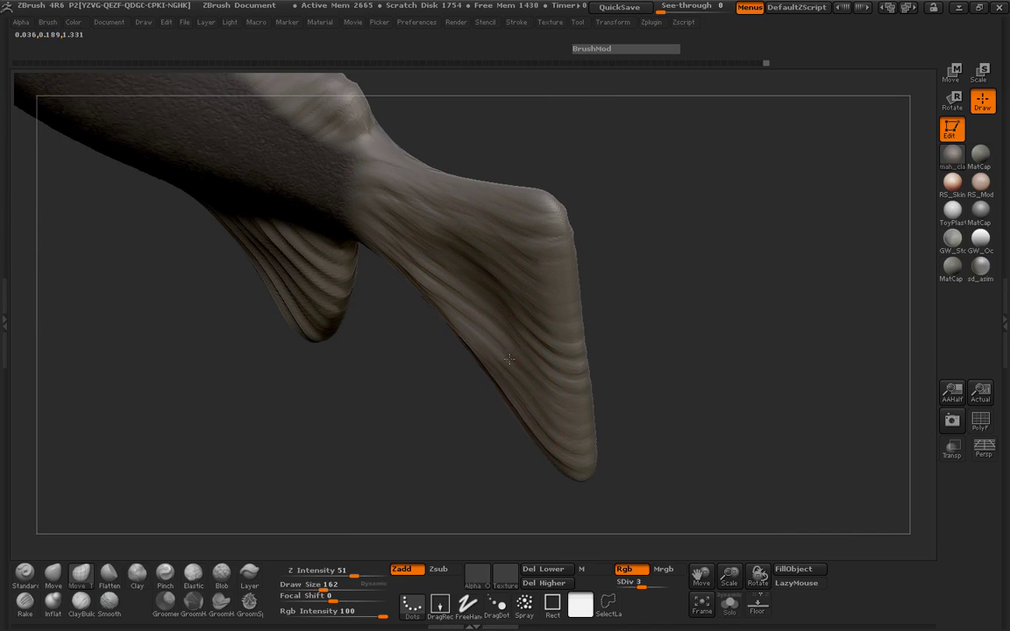
pyautogui.moveTo(517, 390); pyautogui.dragTo(498, 399)
pyautogui.moveTo(350, 408)
pyautogui.mouseDown()
pyautogui.moveTo(417, 376)
pyautogui.moveTo(516, 498)
pyautogui.mouseUp()
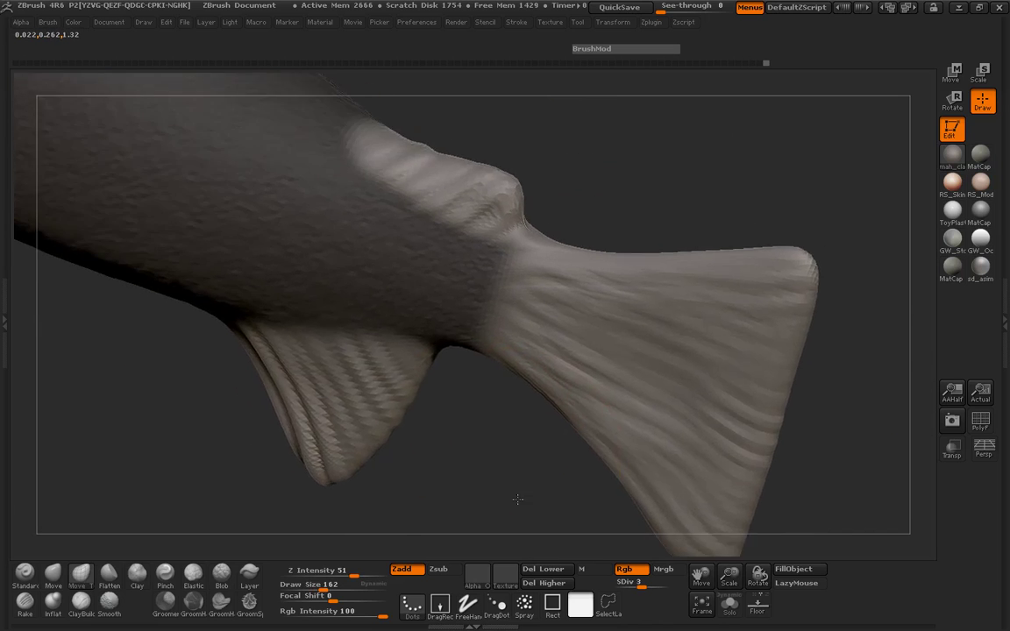
pyautogui.moveTo(241, 447)
pyautogui.mouseDown()
pyautogui.moveTo(193, 459)
pyautogui.moveTo(244, 417)
pyautogui.moveTo(374, 388)
pyautogui.mouseUp()
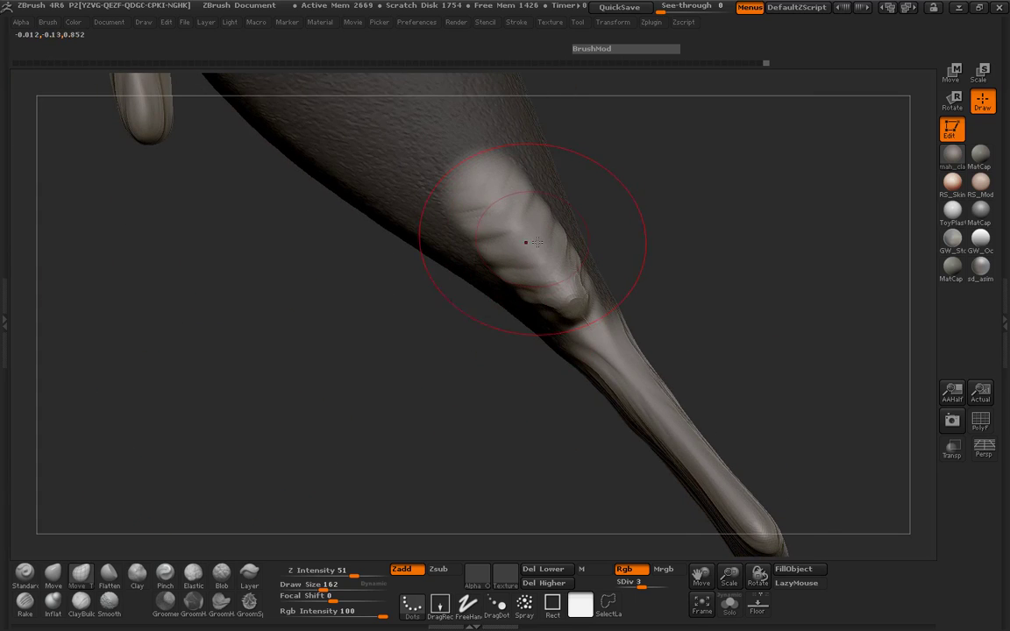
pyautogui.moveTo(507, 241)
pyautogui.mouseDown()
pyautogui.moveTo(581, 277)
pyautogui.moveTo(508, 263)
pyautogui.moveTo(542, 304)
pyautogui.mouseUp()
# Return the mesh to subdivision level 5 and assign Alpha 58 to the Rake brush.
pyautogui.moveTo(362, 361); pyautogui.dragTo(729, 230)
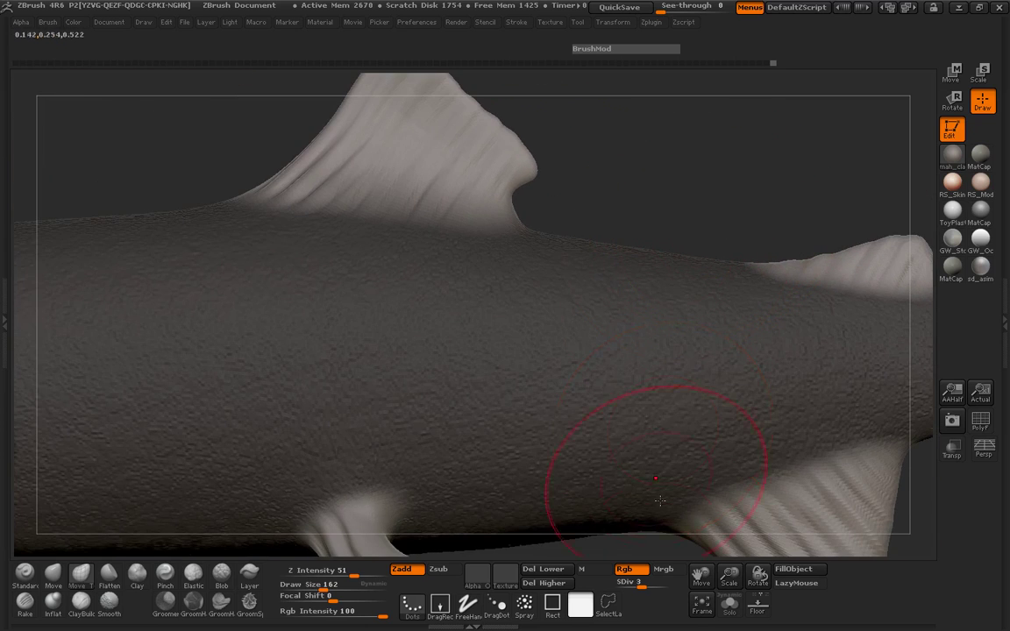
pyautogui.moveTo(641, 584); pyautogui.dragTo(685, 569)
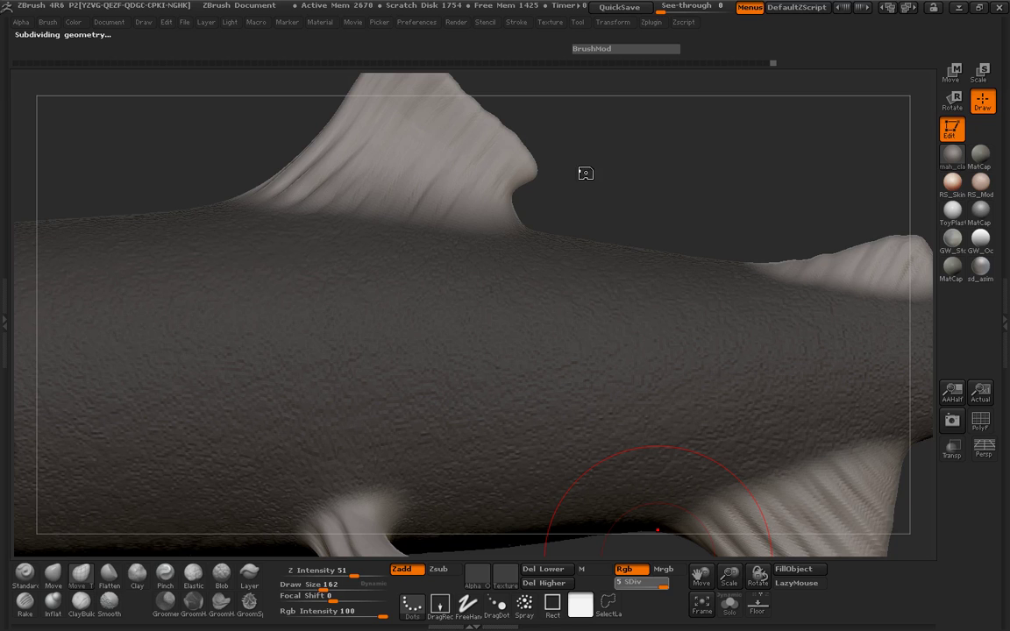
pyautogui.click(468, 581)
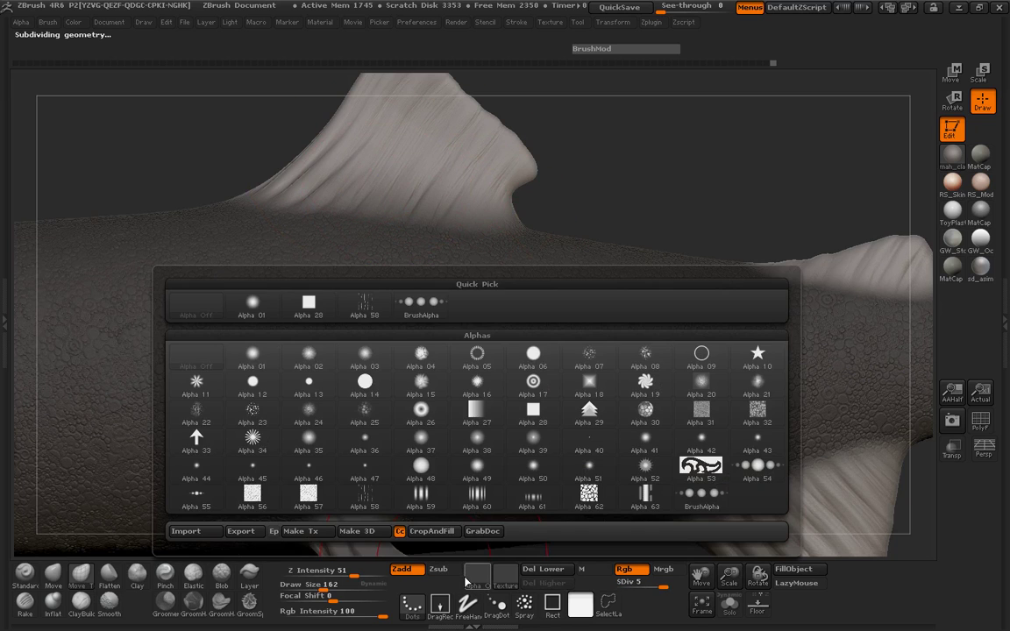
pyautogui.click(24, 601)
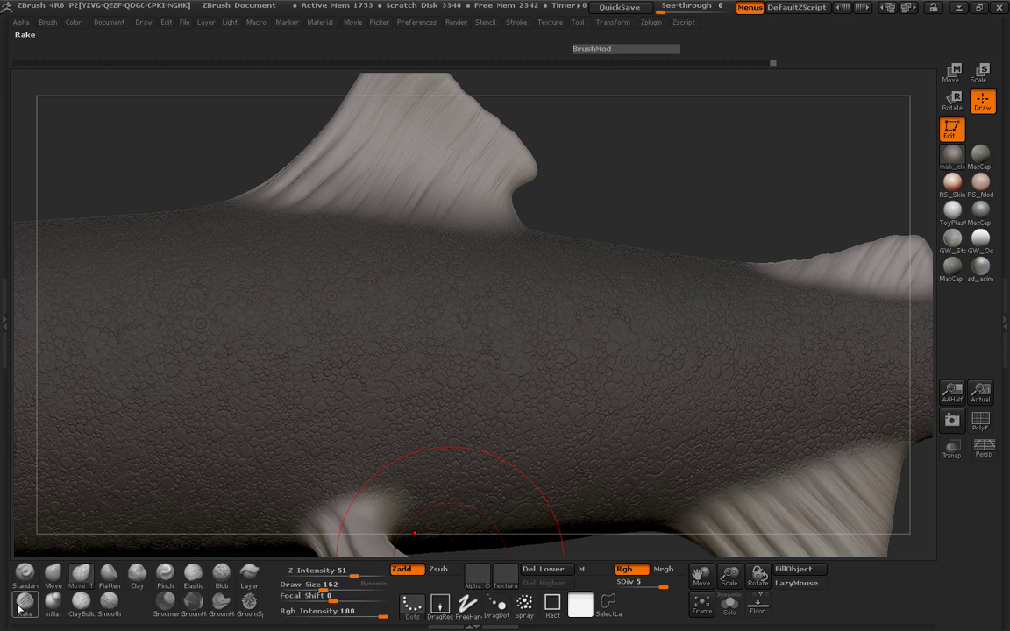
pyautogui.click(478, 582)
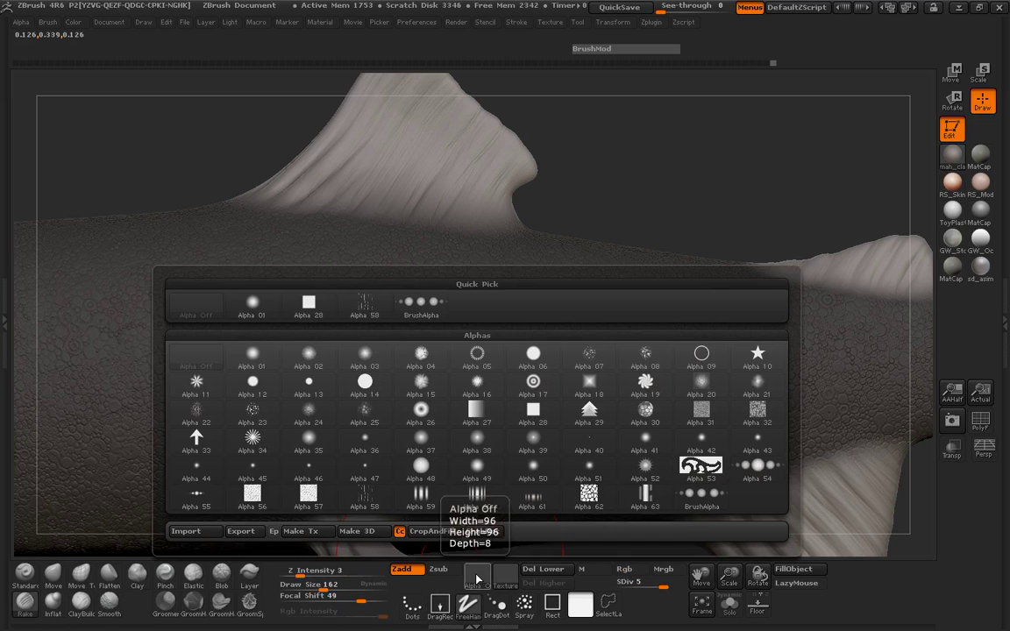
pyautogui.click(360, 488)
# Rake fine diagonal streaks over the dorsal fin with Alpha 58, reducing the draw size to 106.
pyautogui.moveTo(718, 196); pyautogui.dragTo(361, 320)
pyautogui.moveTo(403, 207); pyautogui.dragTo(338, 317)
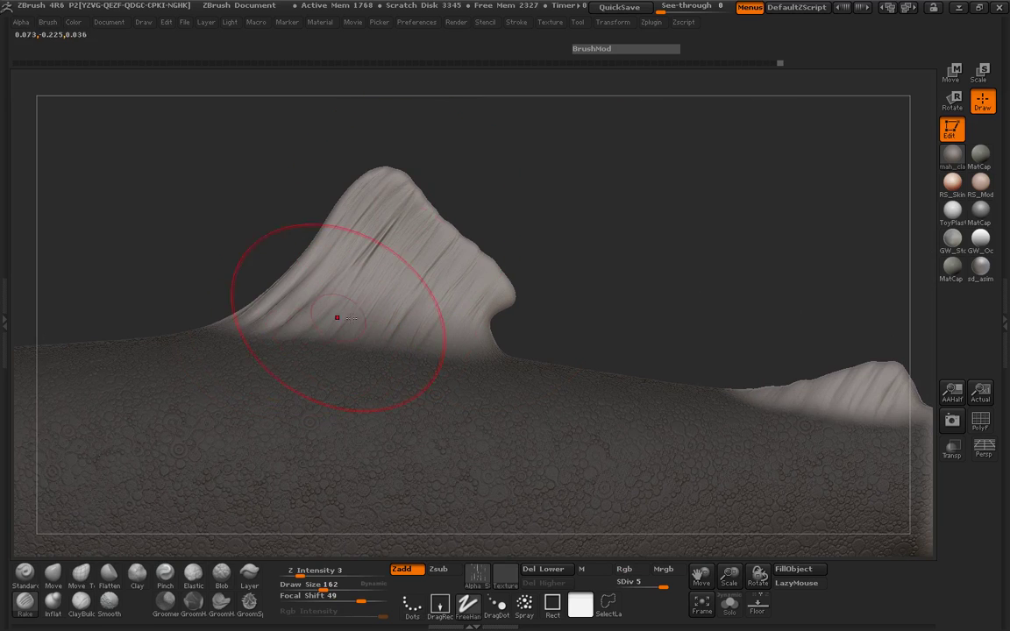
pyautogui.press('space')
pyautogui.click(372, 286)
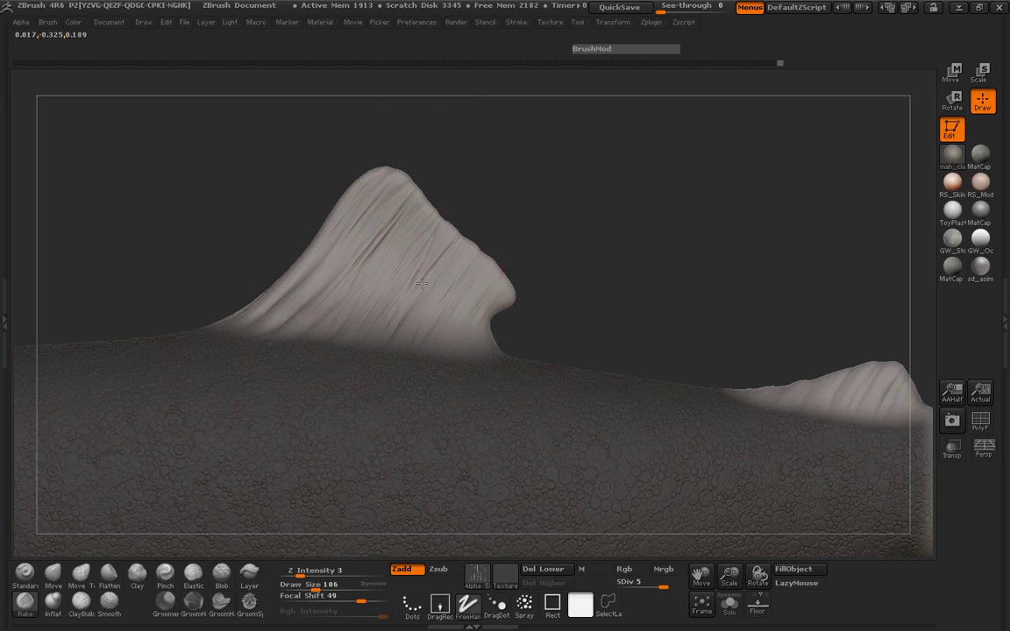
pyautogui.moveTo(447, 231); pyautogui.dragTo(374, 279)
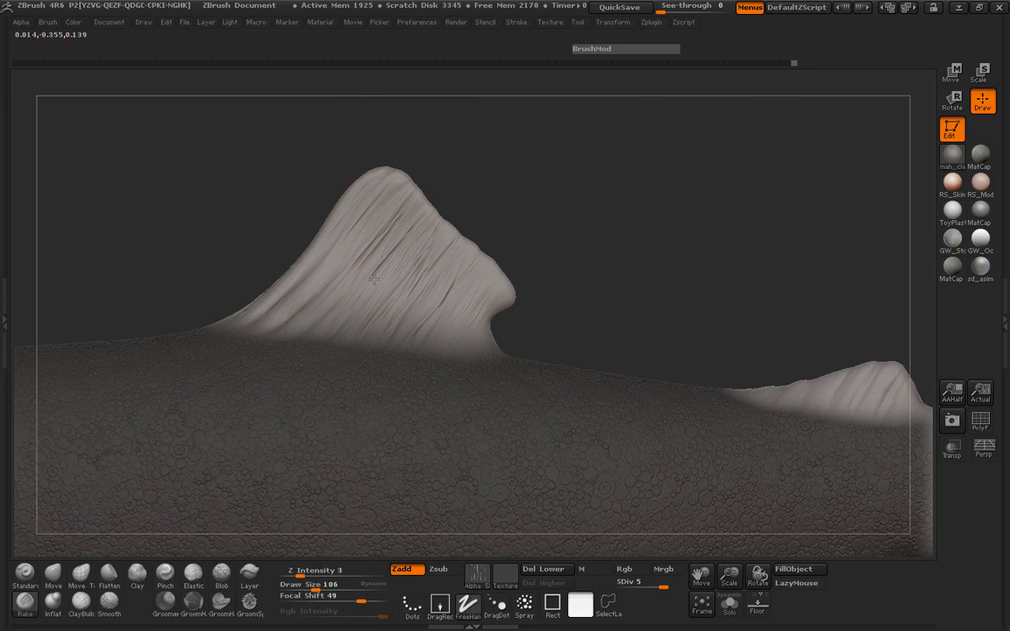
# Rake fine Alpha 58 streaks into the adipose fin and across the tail fin.
pyautogui.moveTo(698, 271)
pyautogui.mouseDown()
pyautogui.moveTo(569, 298)
pyautogui.moveTo(495, 331)
pyautogui.mouseUp()
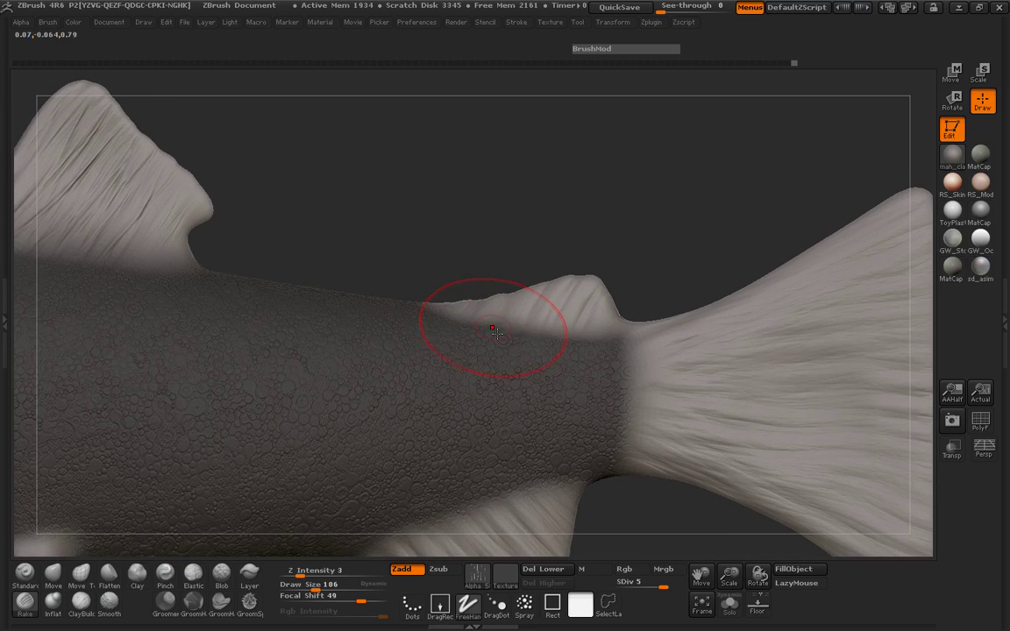
pyautogui.moveTo(583, 270); pyautogui.dragTo(421, 282)
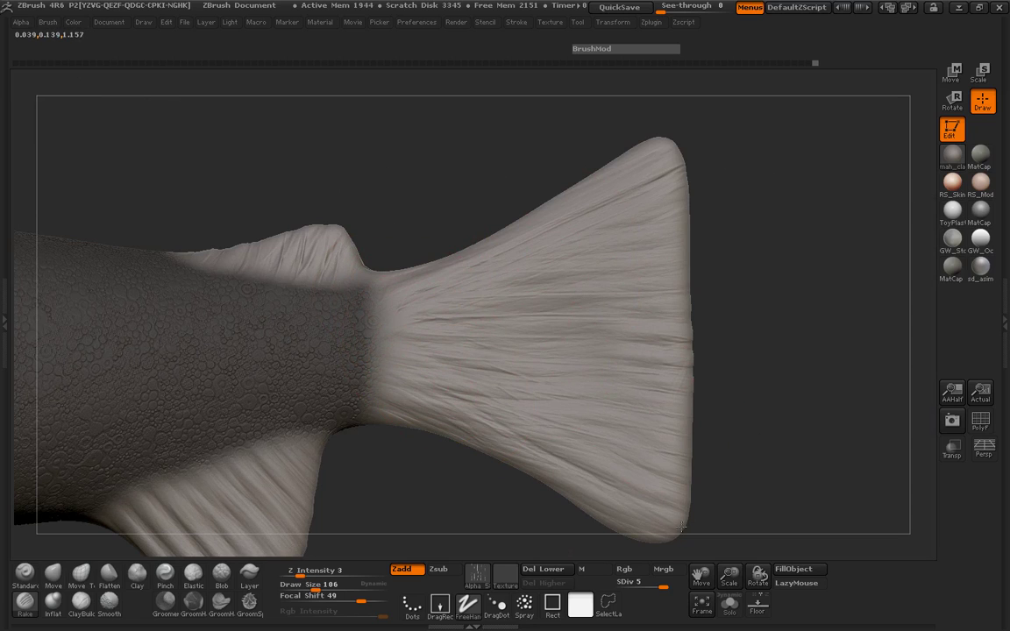
# Rake additional fine Alpha 58 streaks along the rays of the tail fin, from its base to the trailing edge.
pyautogui.moveTo(395, 374)
pyautogui.mouseDown()
pyautogui.moveTo(517, 408)
pyautogui.moveTo(589, 443)
pyautogui.mouseUp()
pyautogui.moveTo(382, 328)
pyautogui.mouseDown()
pyautogui.moveTo(574, 377)
pyautogui.moveTo(649, 296)
pyautogui.mouseUp()
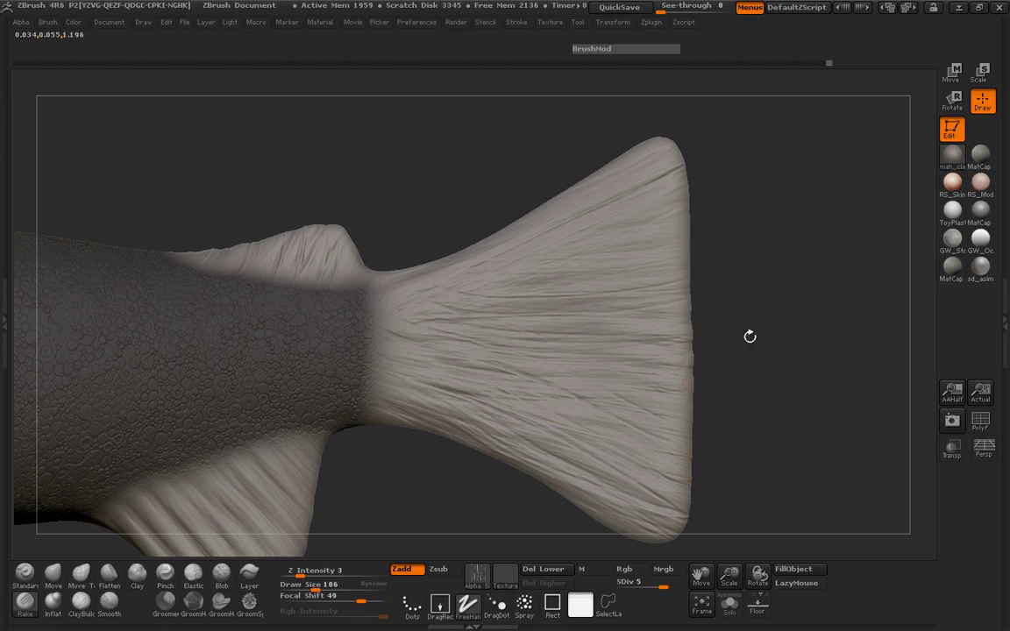
pyautogui.moveTo(413, 307); pyautogui.dragTo(605, 296)
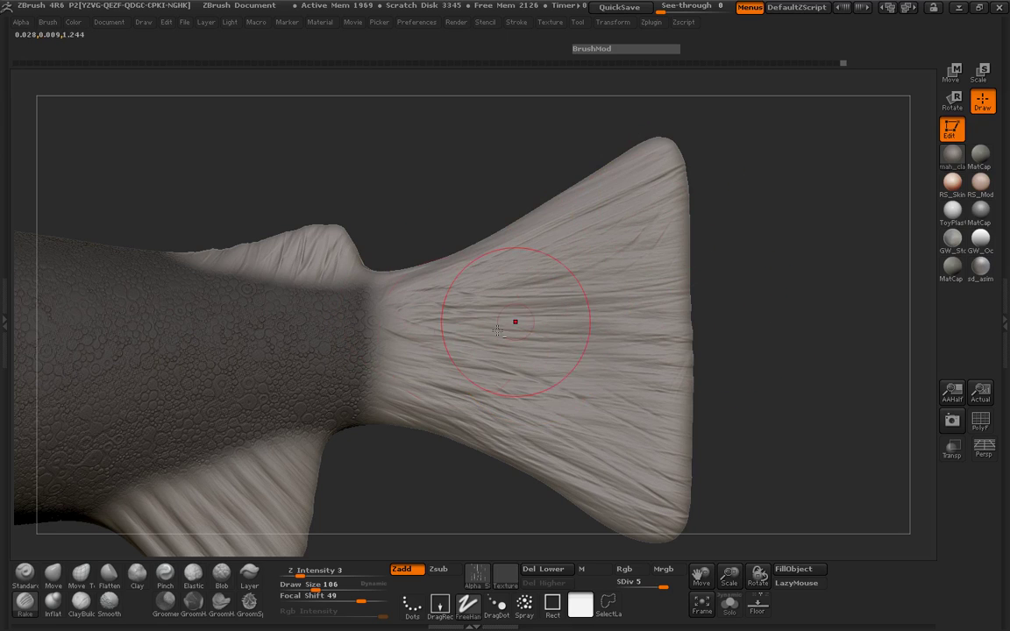
pyautogui.moveTo(399, 347); pyautogui.dragTo(480, 364)
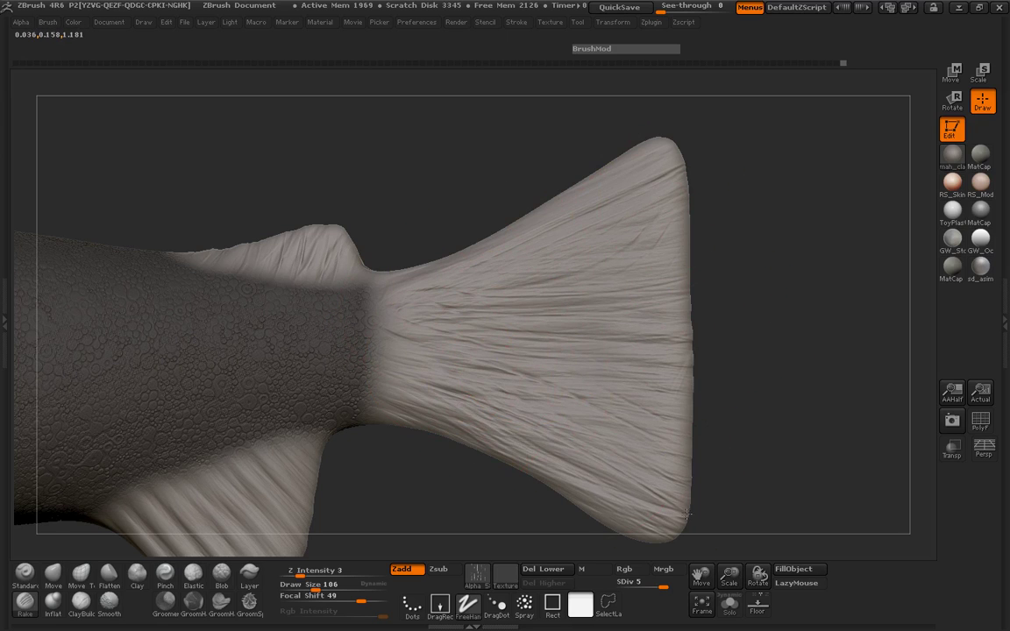
pyautogui.moveTo(686, 515); pyautogui.dragTo(690, 517)
# Rake fine Alpha 58 streaks into the anal fin and along the length of the pelvic fin.
pyautogui.keyDown('alt'); pyautogui.moveTo(824, 397); pyautogui.dragTo(959, 162); pyautogui.keyUp('alt')
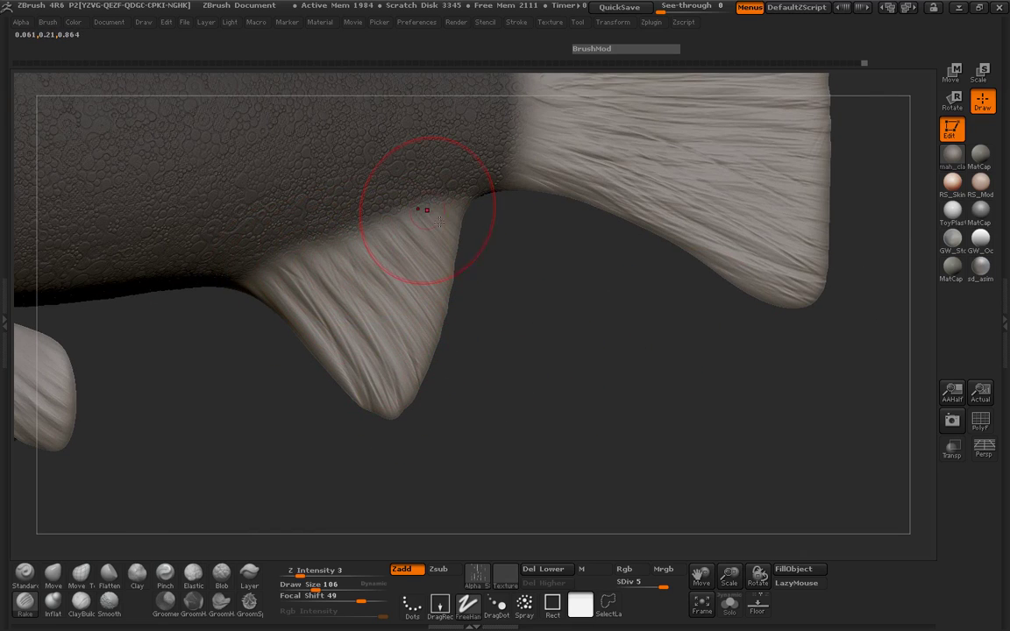
pyautogui.moveTo(365, 412); pyautogui.dragTo(347, 362)
pyautogui.keyDown('alt'); pyautogui.moveTo(314, 412); pyautogui.dragTo(764, 356); pyautogui.keyUp('alt')
pyautogui.moveTo(525, 448); pyautogui.dragTo(605, 438)
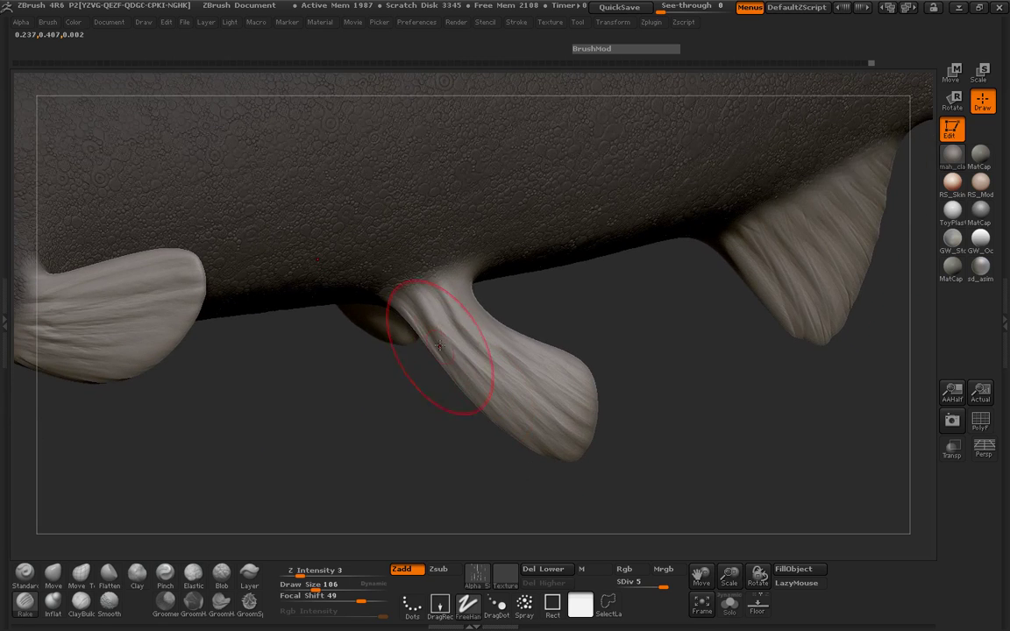
pyautogui.moveTo(407, 281); pyautogui.dragTo(500, 405)
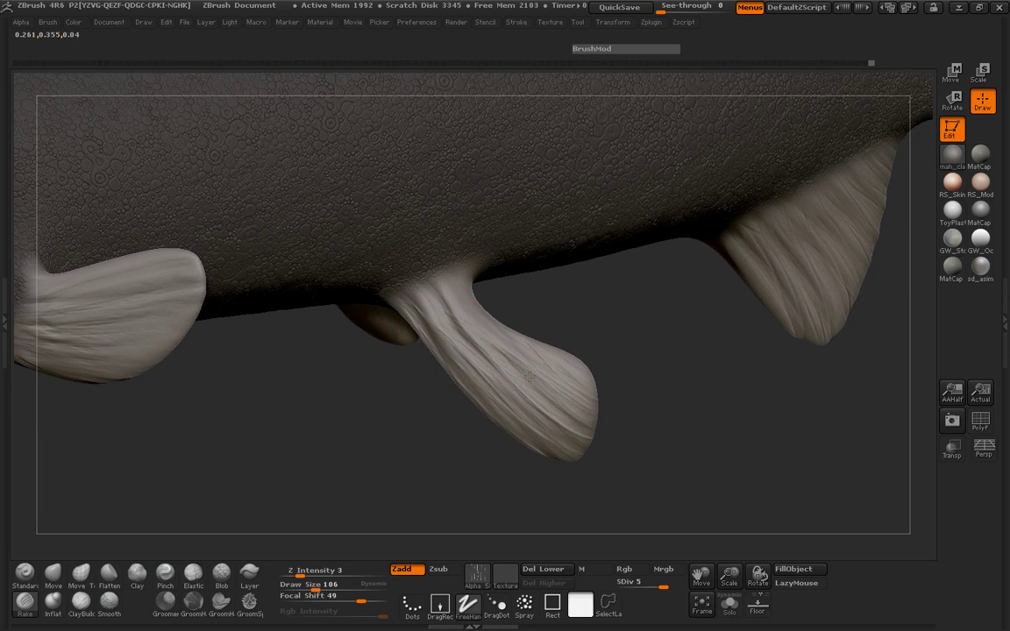
pyautogui.moveTo(644, 456); pyautogui.dragTo(499, 413)
pyautogui.moveTo(615, 455); pyautogui.dragTo(352, 304)
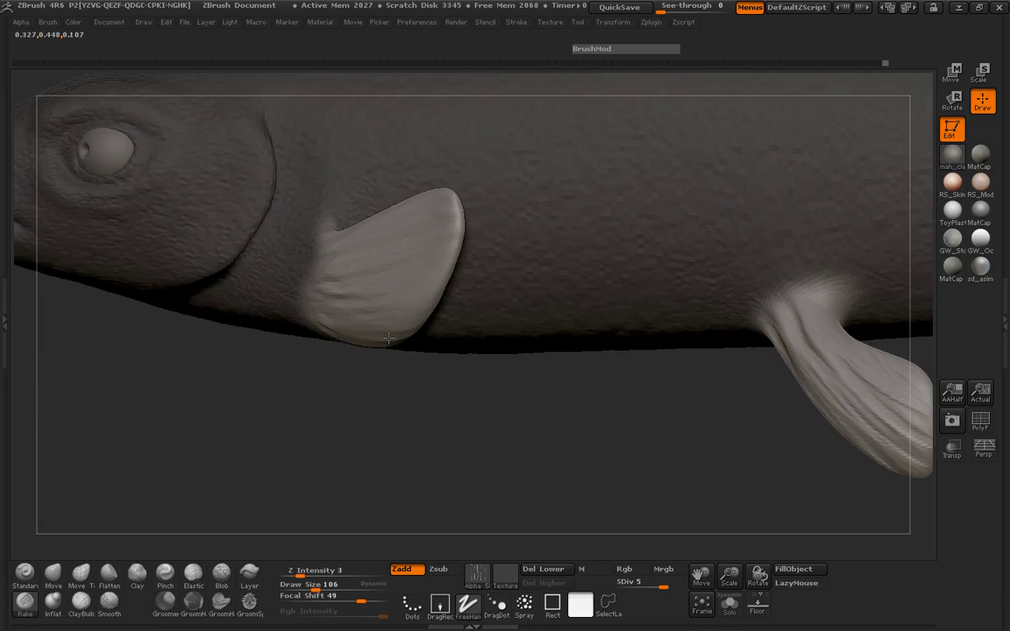
# Rake fine Alpha 58 streaks into the pectoral fin, reducing the draw size to 76.
pyautogui.moveTo(246, 409)
pyautogui.mouseDown()
pyautogui.moveTo(325, 398)
pyautogui.moveTo(313, 390)
pyautogui.moveTo(196, 428)
pyautogui.moveTo(274, 408)
pyautogui.mouseUp()
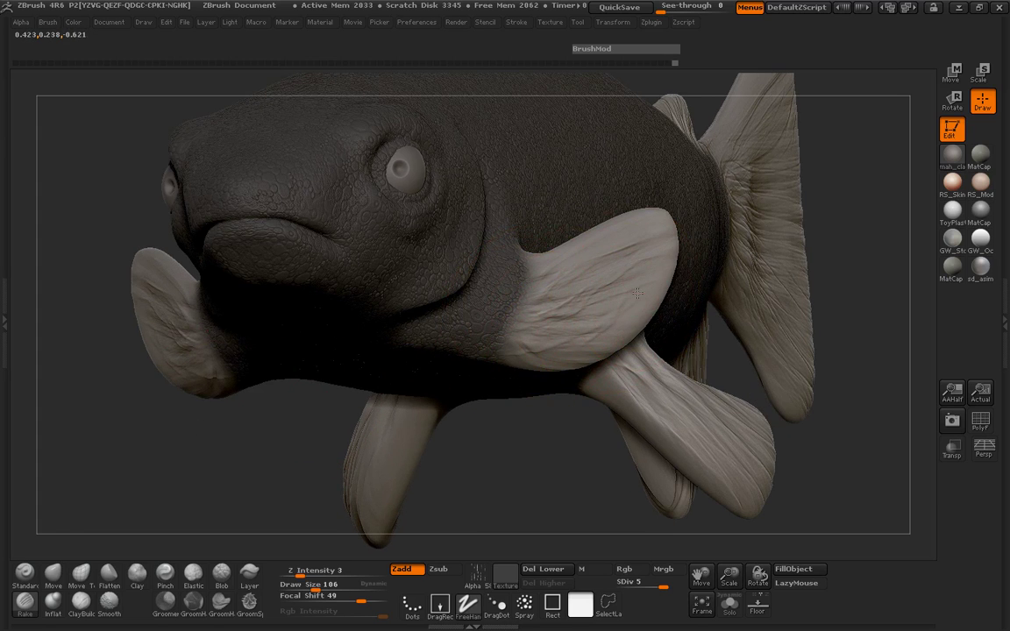
pyautogui.moveTo(637, 294); pyautogui.dragTo(600, 289)
pyautogui.moveTo(332, 440); pyautogui.dragTo(228, 451)
pyautogui.press('space')
pyautogui.moveTo(561, 324); pyautogui.dragTo(546, 322)
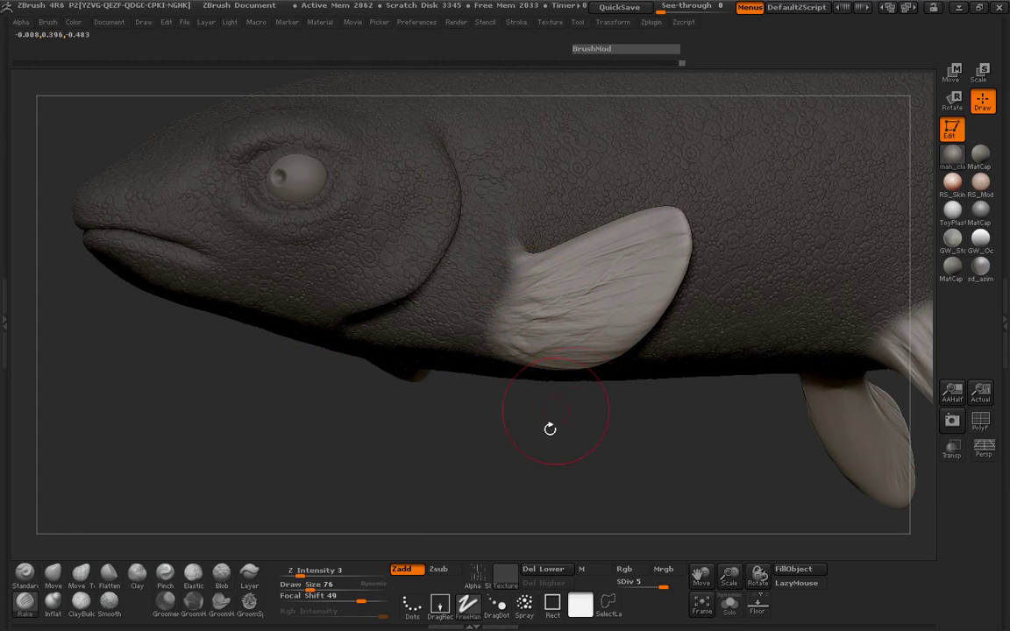
pyautogui.moveTo(549, 428); pyautogui.dragTo(445, 422)
# Set up the Standard brush with the Spray stroke and the BrushAlpha alpha.
pyautogui.click(80, 574)
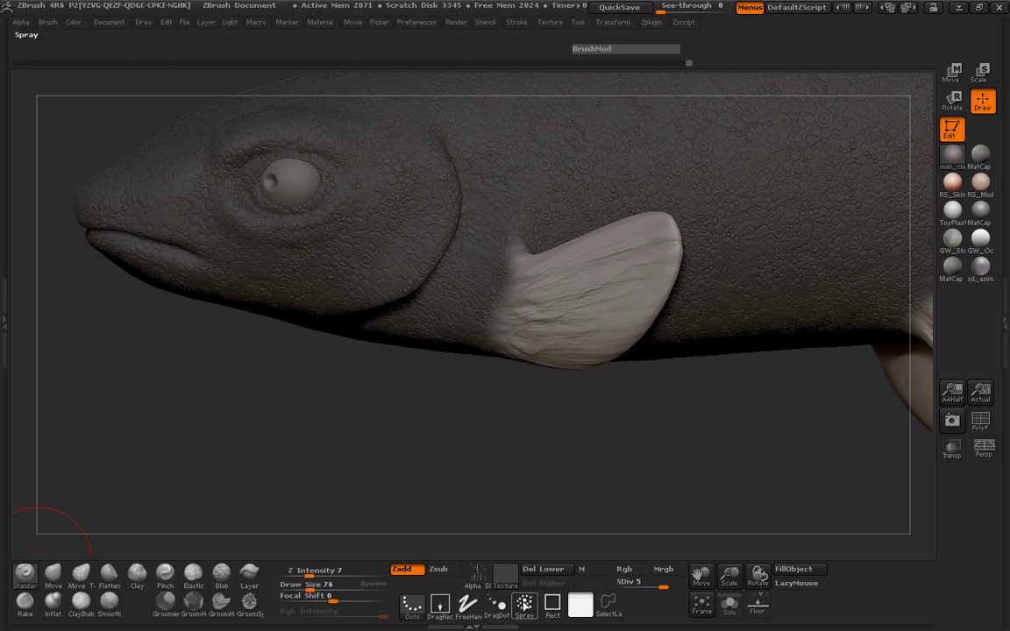
pyautogui.press('ctrl')
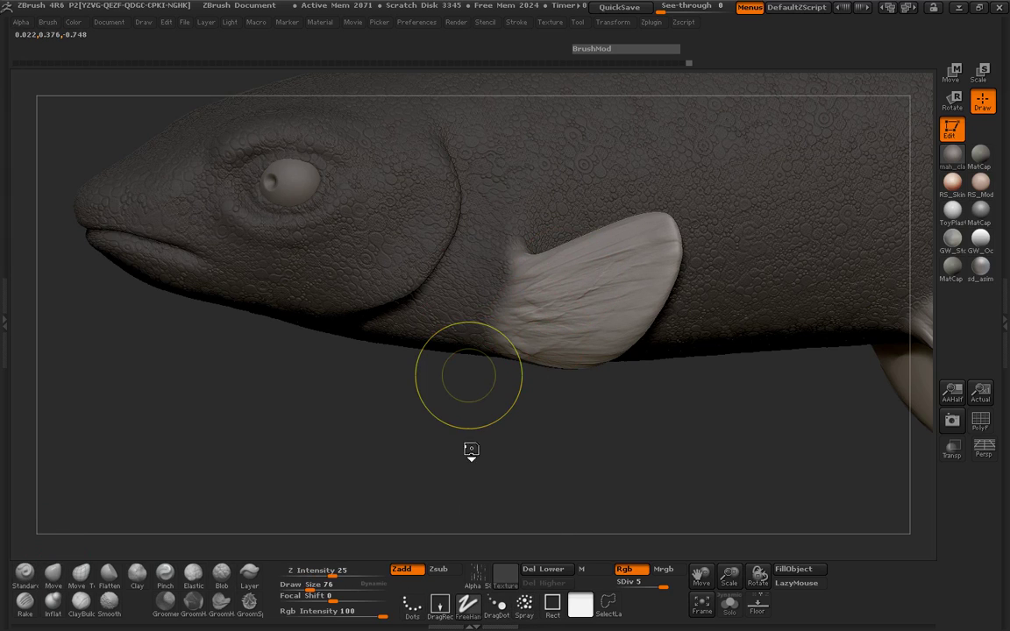
pyautogui.click(488, 576)
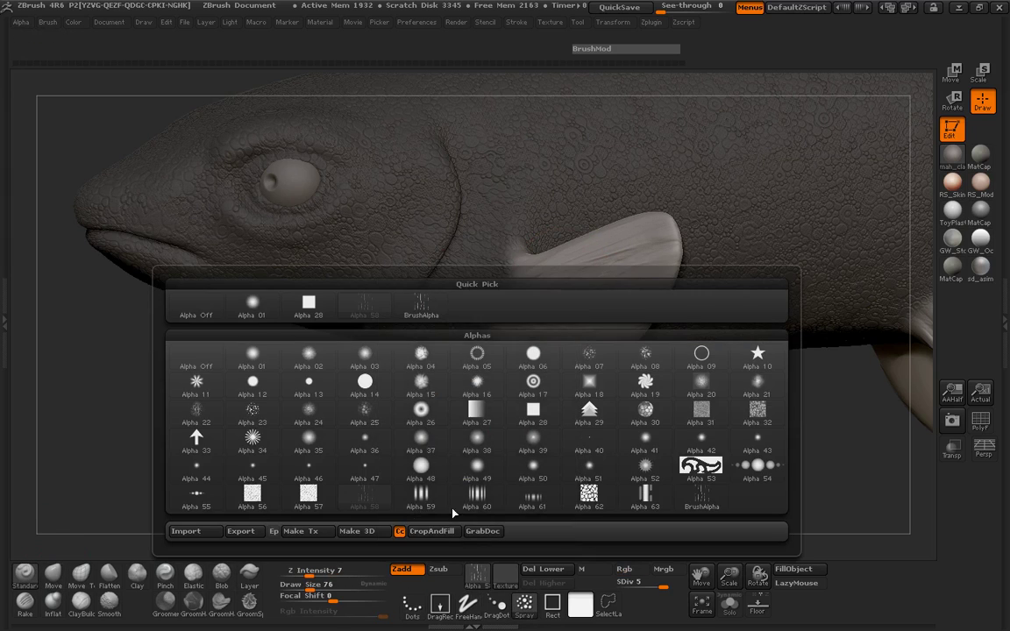
pyautogui.click(420, 316)
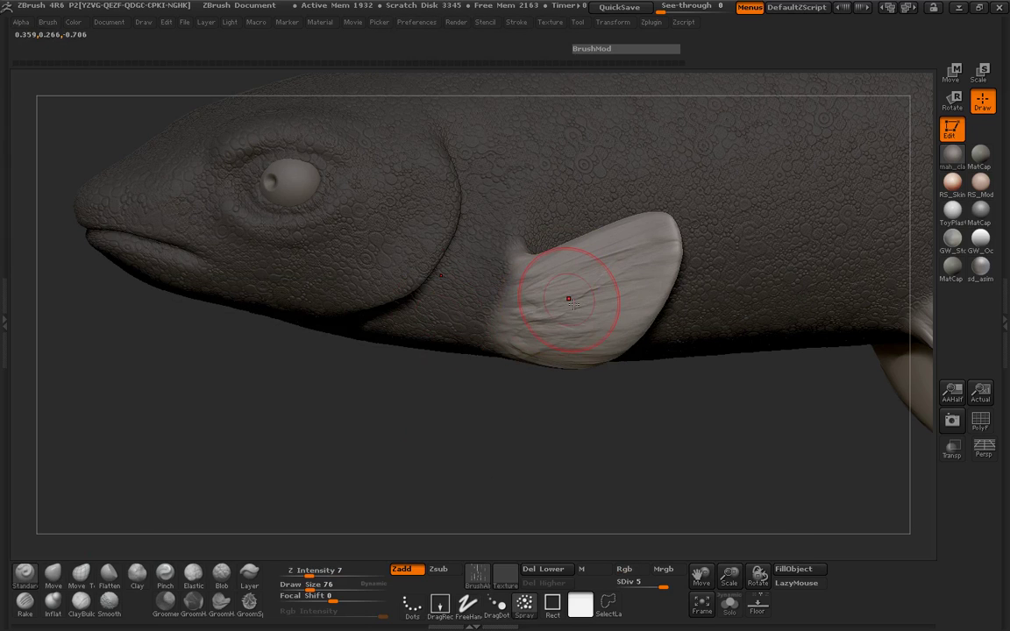
# Make the Standard spray brush carve inward with Zsub, Z Intensity 9 and draw size 88 for the pectoral fin.
pyautogui.press('space')
pyautogui.moveTo(578, 302); pyautogui.dragTo(571, 302)
pyautogui.press('ctrl')
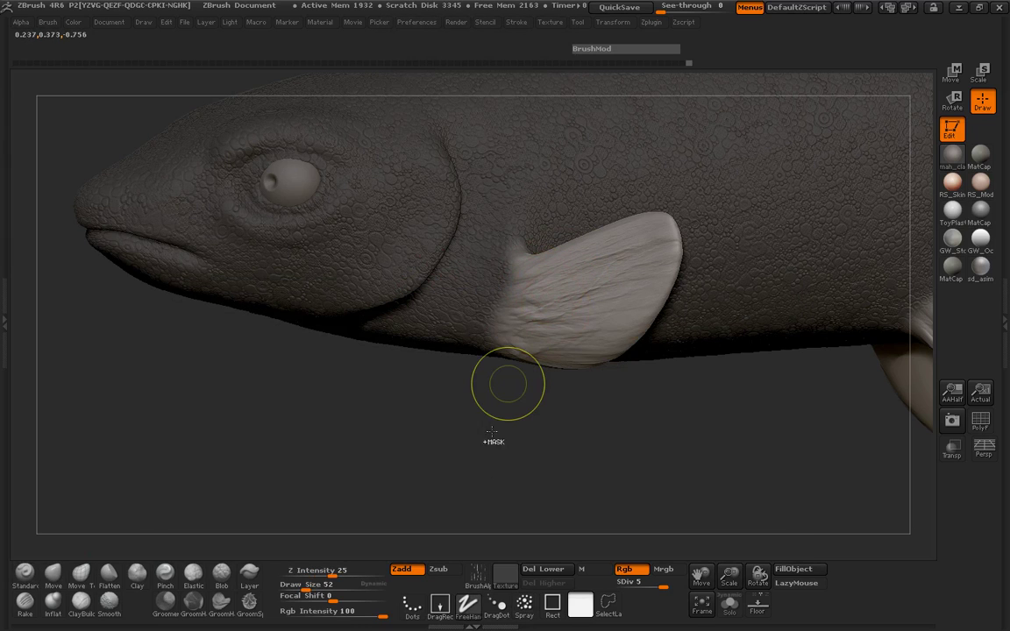
pyautogui.click(447, 571)
pyautogui.moveTo(313, 577); pyautogui.dragTo(321, 577)
pyautogui.press('space')
pyautogui.moveTo(569, 289); pyautogui.dragTo(579, 289)
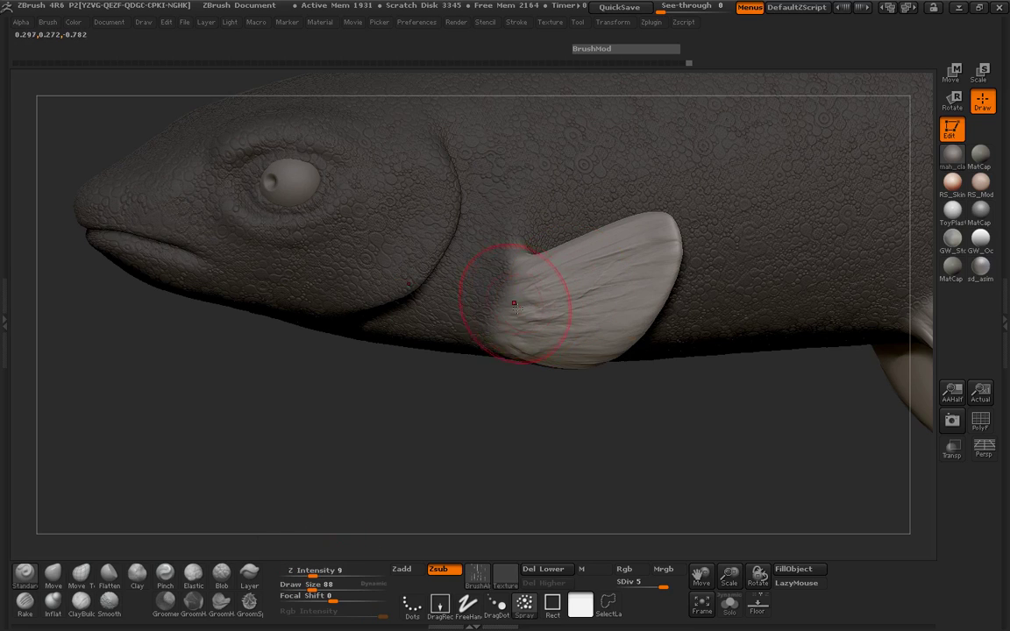
# Spray recessed BrushAlpha texture over the anal, tail and adipose fins, reducing the draw size to 46.
pyautogui.moveTo(724, 407)
pyautogui.keyDown('alt'); pyautogui.mouseDown(button='right')
pyautogui.moveTo(459, 529)
pyautogui.moveTo(597, 435)
pyautogui.moveTo(493, 426)
pyautogui.mouseUp(button='right'); pyautogui.keyUp('alt')
pyautogui.moveTo(492, 427); pyautogui.dragTo(686, 374)
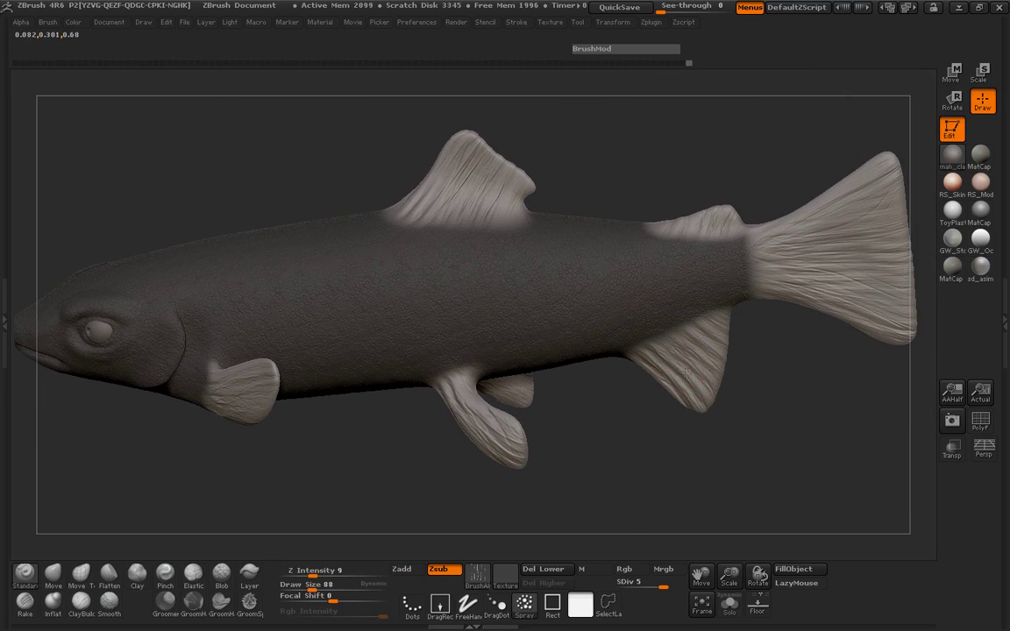
pyautogui.keyDown('alt'); pyautogui.moveTo(815, 365); pyautogui.dragTo(721, 428, button='right'); pyautogui.keyUp('alt')
pyautogui.moveTo(645, 320); pyautogui.dragTo(777, 319)
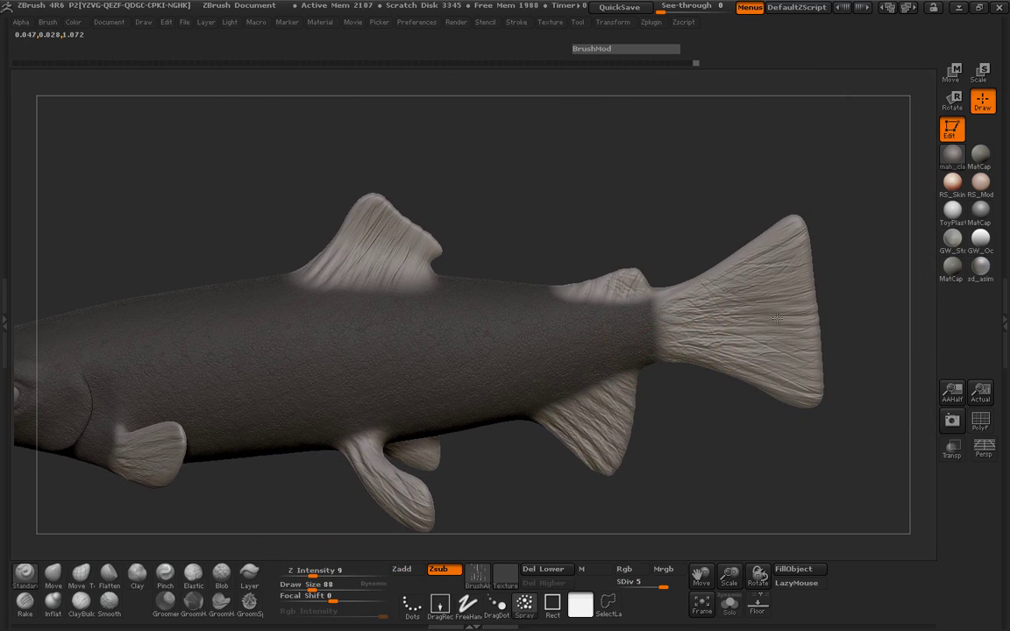
pyautogui.moveTo(728, 453); pyautogui.dragTo(674, 379)
pyautogui.press('space')
pyautogui.moveTo(622, 301)
pyautogui.mouseDown()
pyautogui.moveTo(605, 301)
pyautogui.moveTo(628, 275)
pyautogui.mouseUp()
pyautogui.moveTo(496, 247)
pyautogui.mouseDown()
pyautogui.moveTo(525, 225)
pyautogui.moveTo(469, 231)
pyautogui.moveTo(557, 238)
pyautogui.mouseUp()
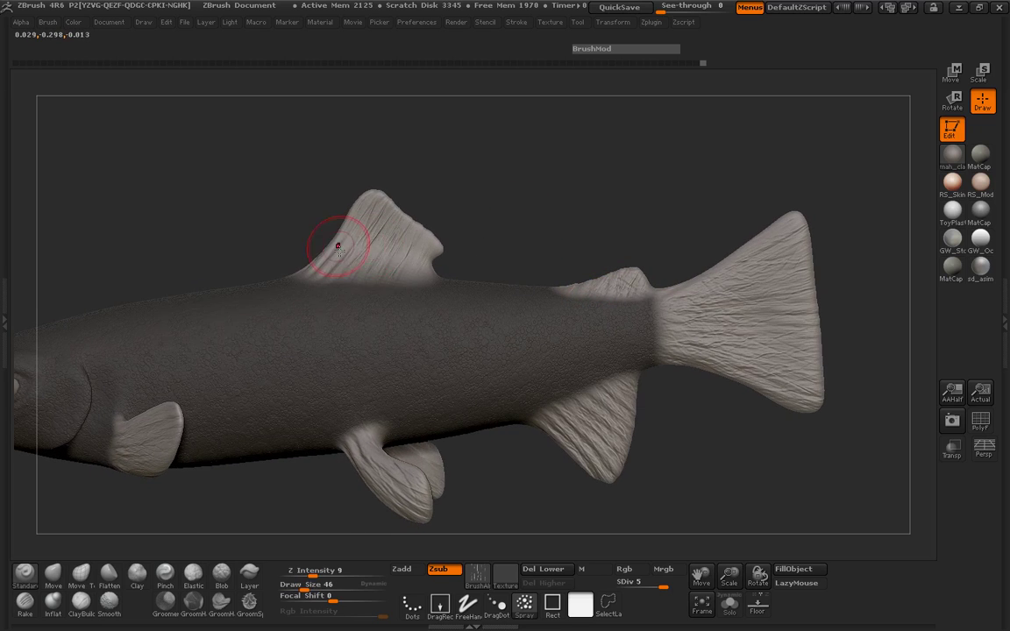
# Spray recessed BrushAlpha texture over the dorsal fin at draw size 97 and clear the mask from the body.
pyautogui.press('space')
pyautogui.moveTo(337, 245); pyautogui.dragTo(351, 248)
pyautogui.moveTo(514, 223)
pyautogui.keyDown('shift'); pyautogui.mouseDown()
pyautogui.moveTo(574, 221)
pyautogui.moveTo(701, 327)
pyautogui.moveTo(618, 335)
pyautogui.mouseUp(); pyautogui.keyUp('shift')
pyautogui.moveTo(225, 220)
pyautogui.keyDown('alt'); pyautogui.mouseDown()
pyautogui.moveTo(406, 181)
pyautogui.moveTo(361, 199)
pyautogui.moveTo(396, 198)
pyautogui.moveTo(358, 207)
pyautogui.moveTo(421, 189)
pyautogui.moveTo(480, 192)
pyautogui.moveTo(457, 181)
pyautogui.moveTo(266, 220)
pyautogui.moveTo(280, 225)
pyautogui.moveTo(267, 209)
pyautogui.moveTo(282, 205)
pyautogui.moveTo(273, 205)
pyautogui.moveTo(295, 232)
pyautogui.moveTo(676, 237)
pyautogui.moveTo(647, 270)
pyautogui.moveTo(712, 302)
pyautogui.moveTo(712, 255)
pyautogui.moveTo(684, 263)
pyautogui.moveTo(417, 213)
pyautogui.moveTo(273, 223)
pyautogui.moveTo(281, 249)
pyautogui.moveTo(278, 230)
pyautogui.moveTo(340, 244)
pyautogui.mouseUp(); pyautogui.keyUp('alt')
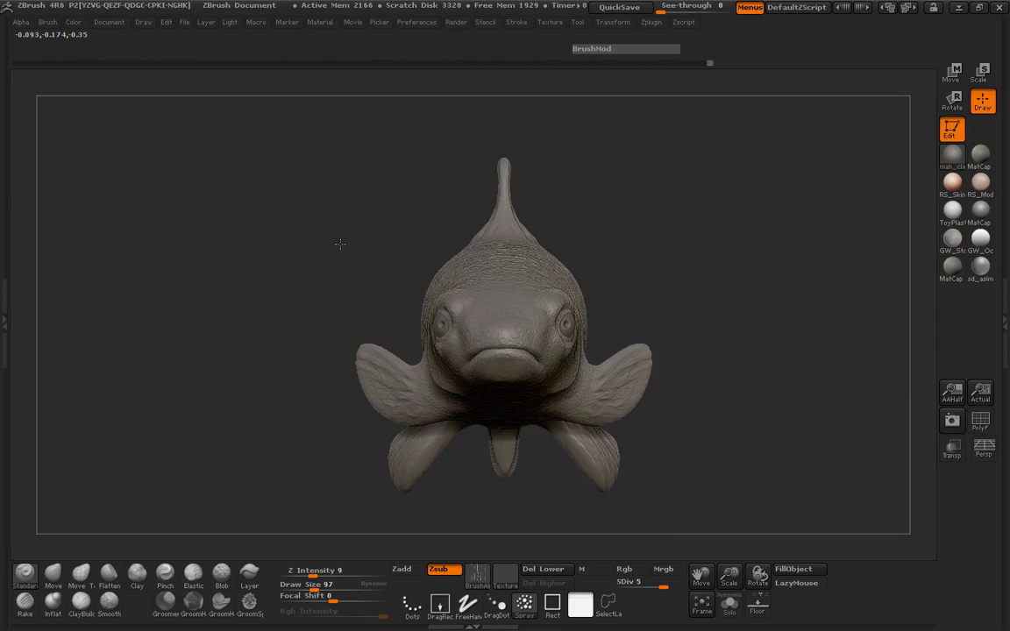
# Examine the whole unmasked trout from the front, three-quarter and side views to check the fin and scale detail.
pyautogui.moveTo(690, 273); pyautogui.dragTo(356, 265)
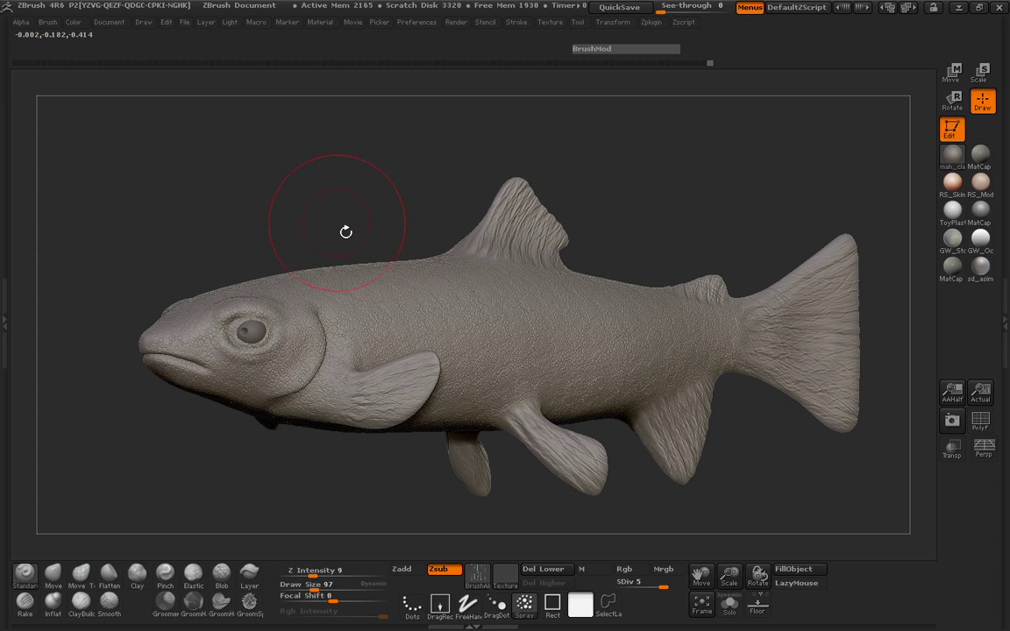
pyautogui.moveTo(346, 231); pyautogui.dragTo(296, 221)
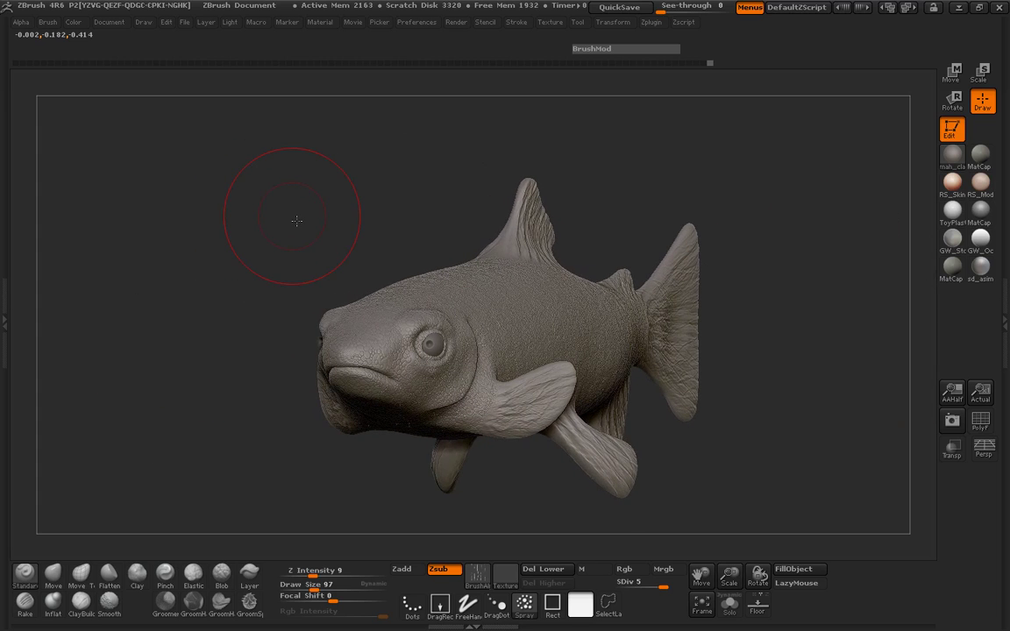
pyautogui.moveTo(296, 221); pyautogui.dragTo(270, 265)
pyautogui.moveTo(438, 210); pyautogui.dragTo(285, 232)
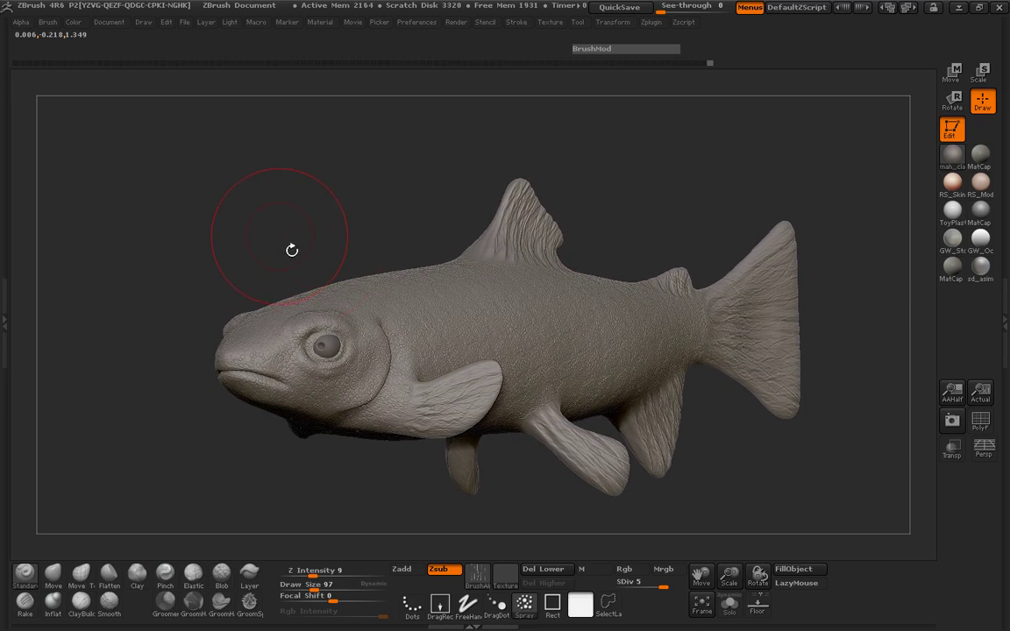
pyautogui.moveTo(345, 260); pyautogui.dragTo(290, 230)
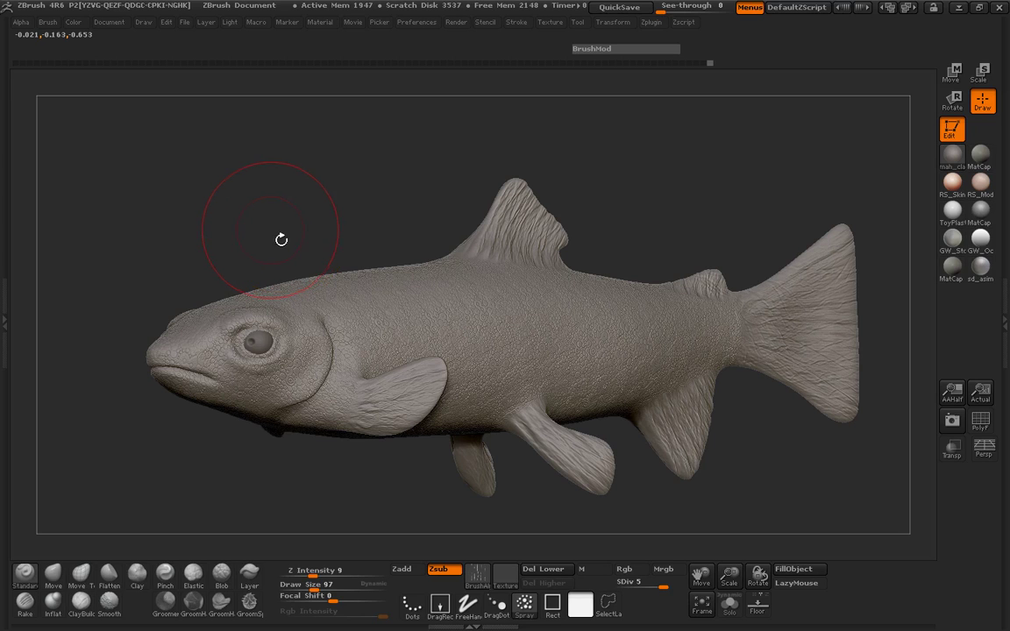
pyautogui.moveTo(288, 230); pyautogui.dragTo(289, 238)
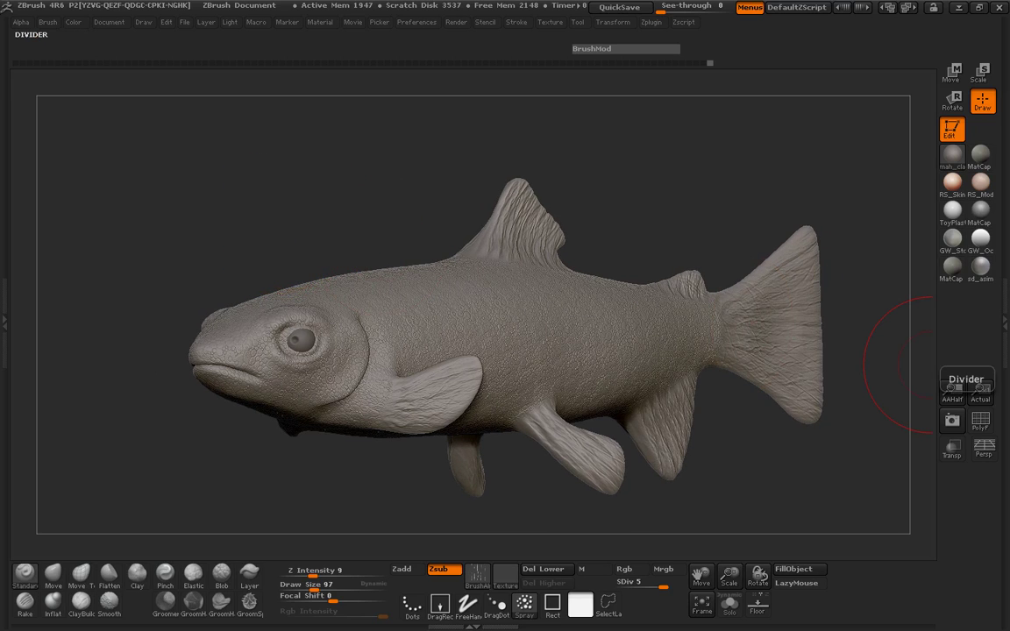